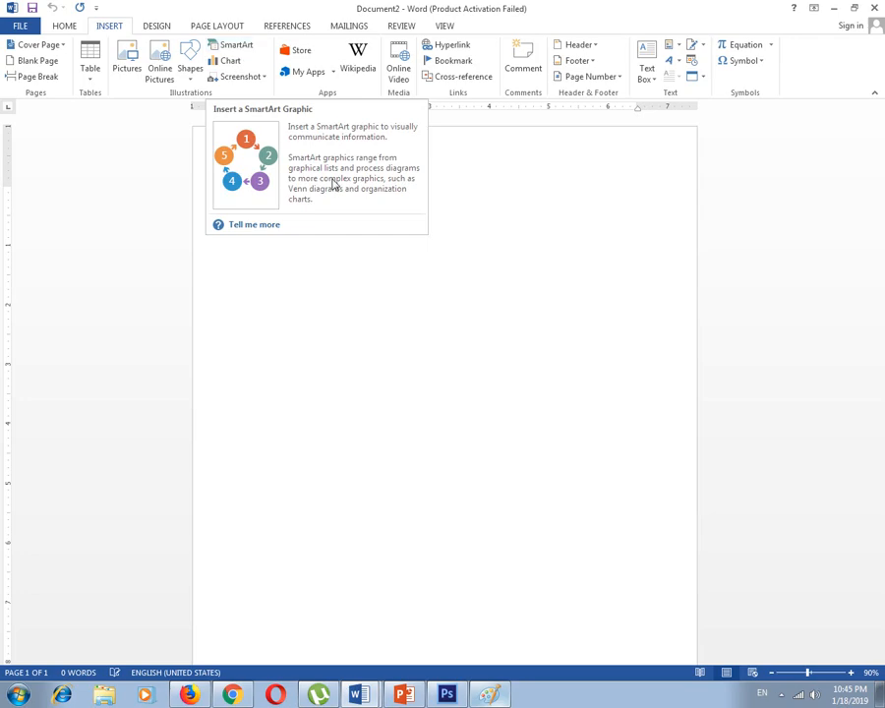
- Insert a Basic Process SmartArt graphic from the Process category into the blank document
{"action": "left_click", "coordinate": [244, 54]}
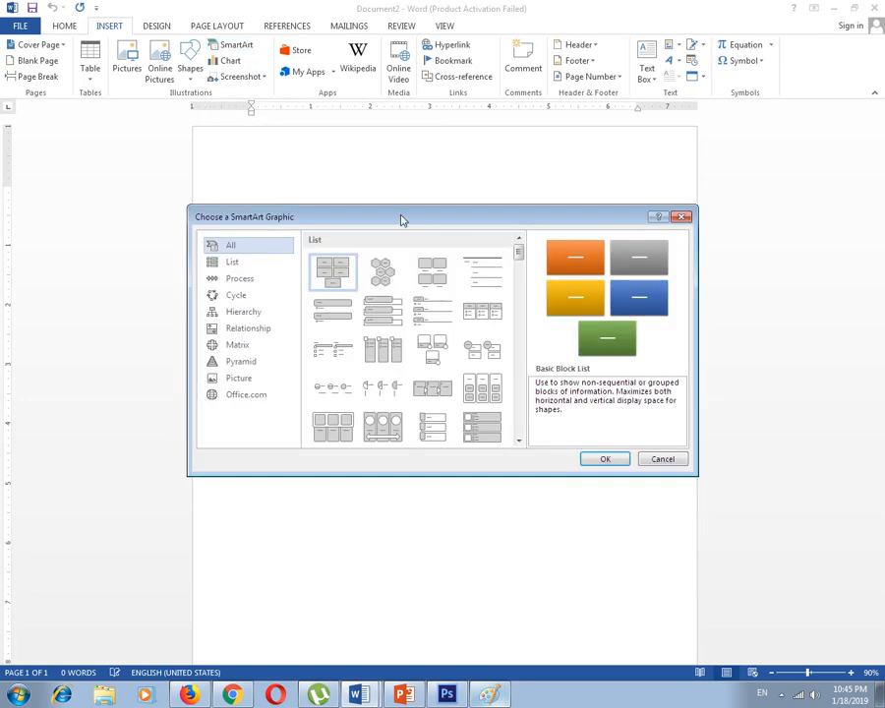
{"action": "left_click_drag", "start_coordinate": [400, 221], "coordinate": [471, 166]}
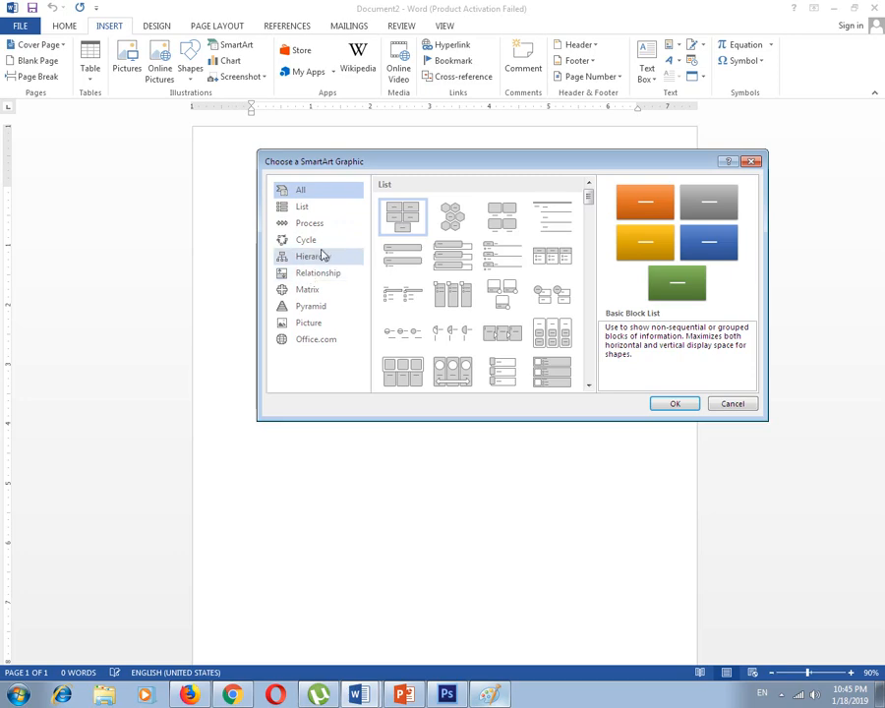
{"action": "left_click", "coordinate": [315, 208]}
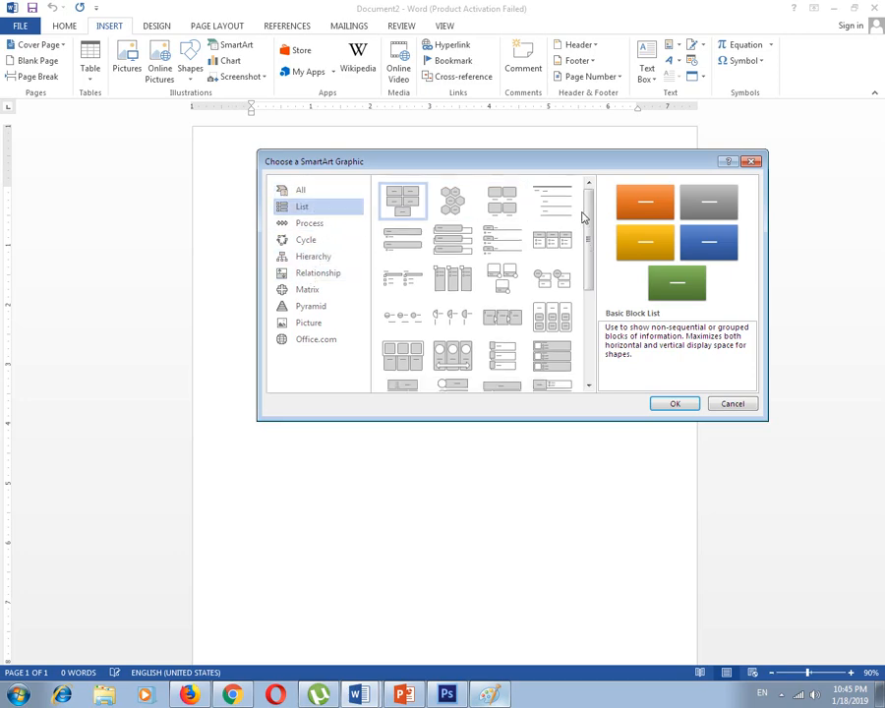
{"action": "left_click_drag", "start_coordinate": [585, 216], "coordinate": [594, 248]}
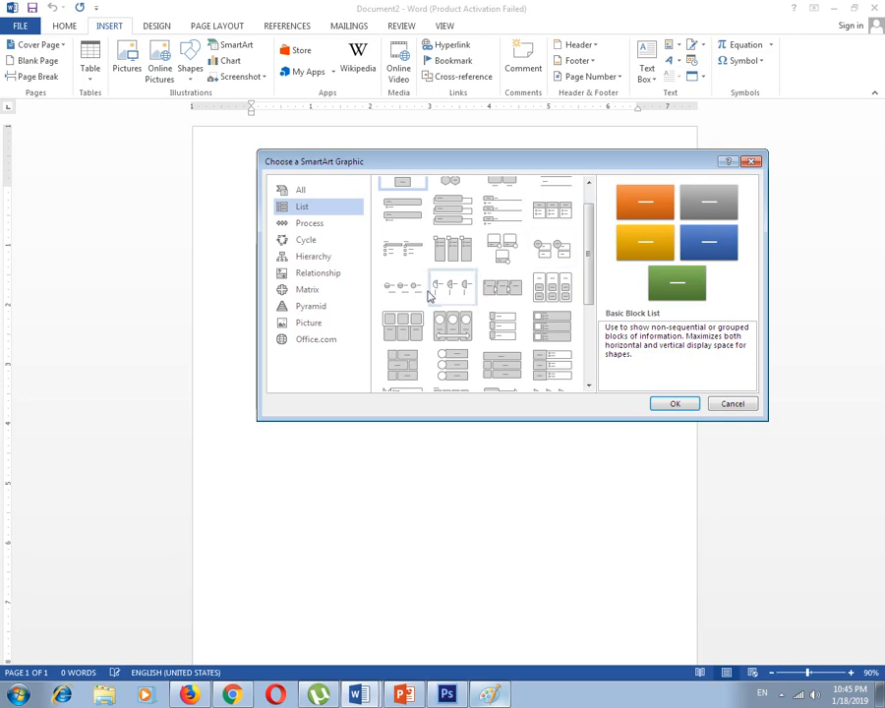
{"action": "left_click", "coordinate": [307, 226]}
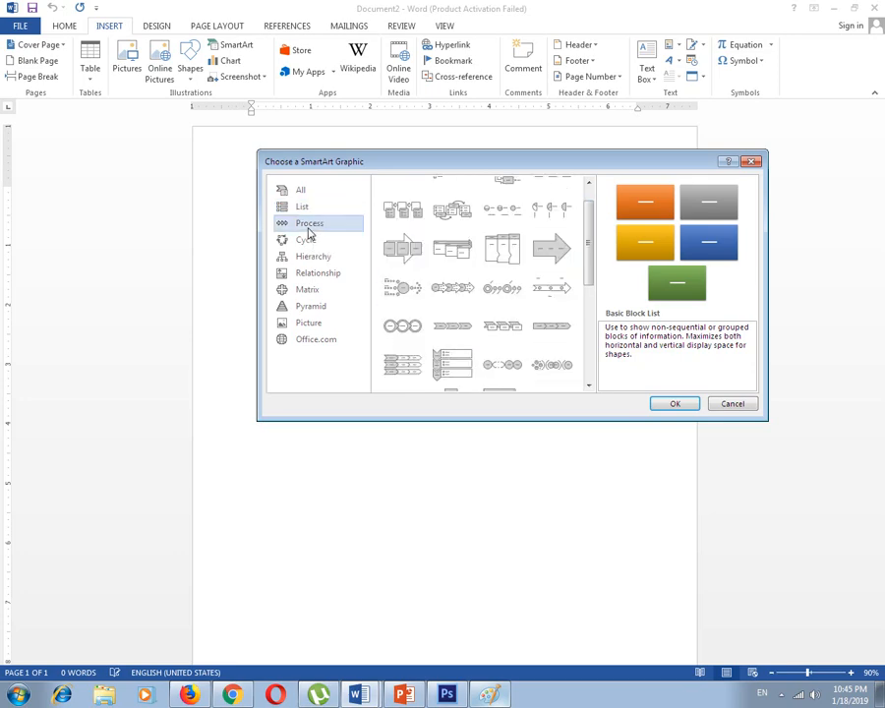
{"action": "left_click_drag", "start_coordinate": [587, 246], "coordinate": [592, 229]}
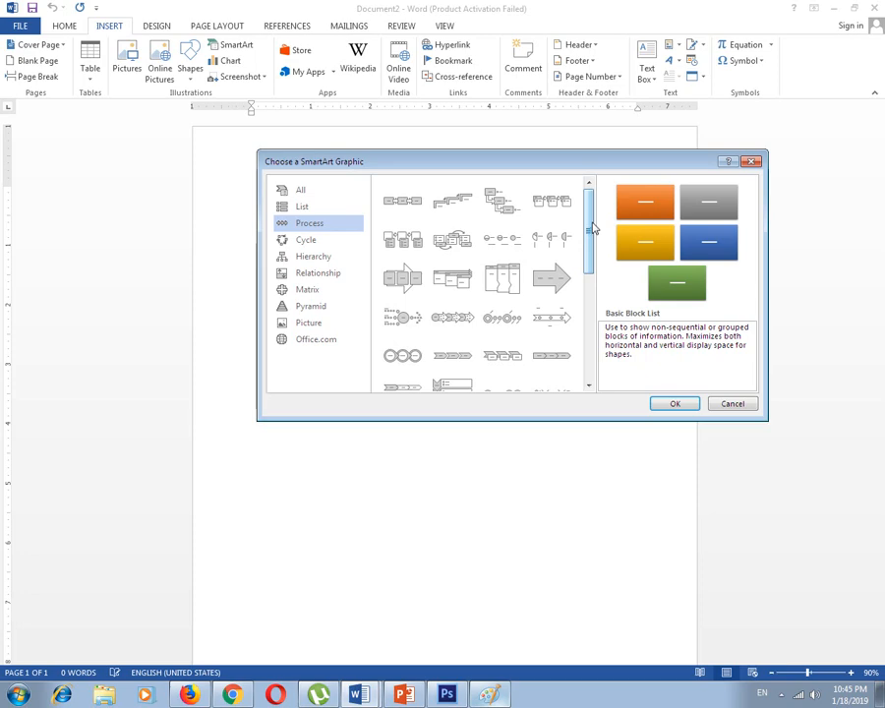
{"action": "left_click", "coordinate": [407, 214]}
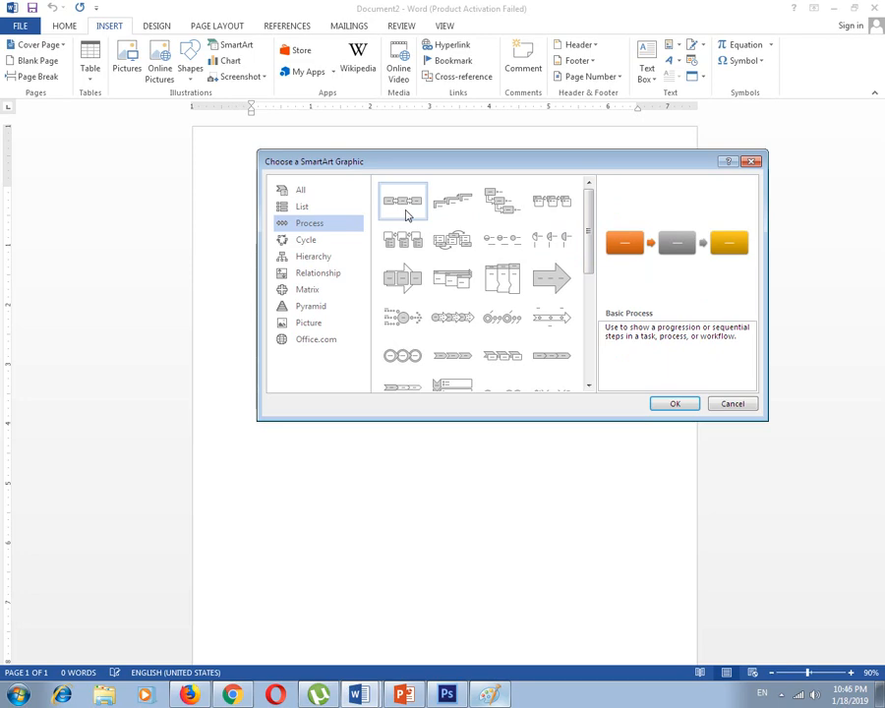
{"action": "left_click", "coordinate": [675, 405]}
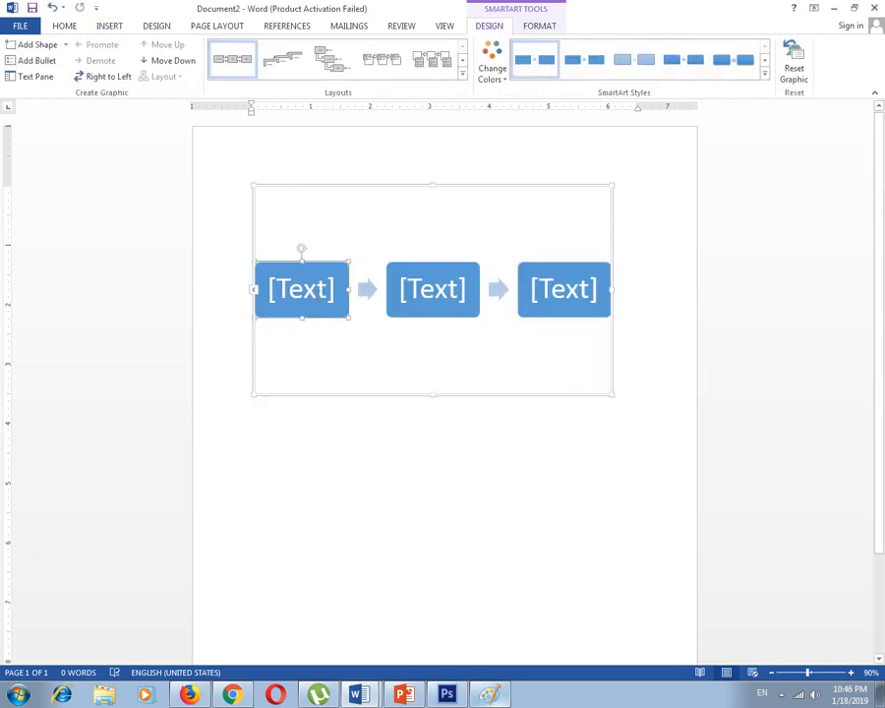
- Label the three process boxes INPUT, PROCESS and OUTPUT in order, and deselect the graphic
{"action": "left_click", "coordinate": [315, 298]}
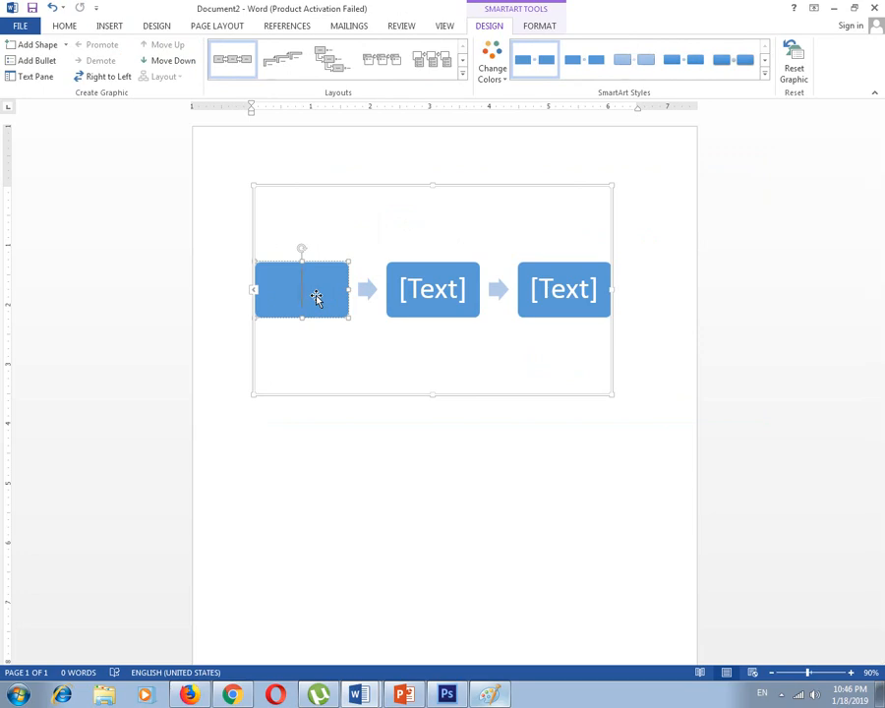
{"action": "type", "text": "INPUT"}
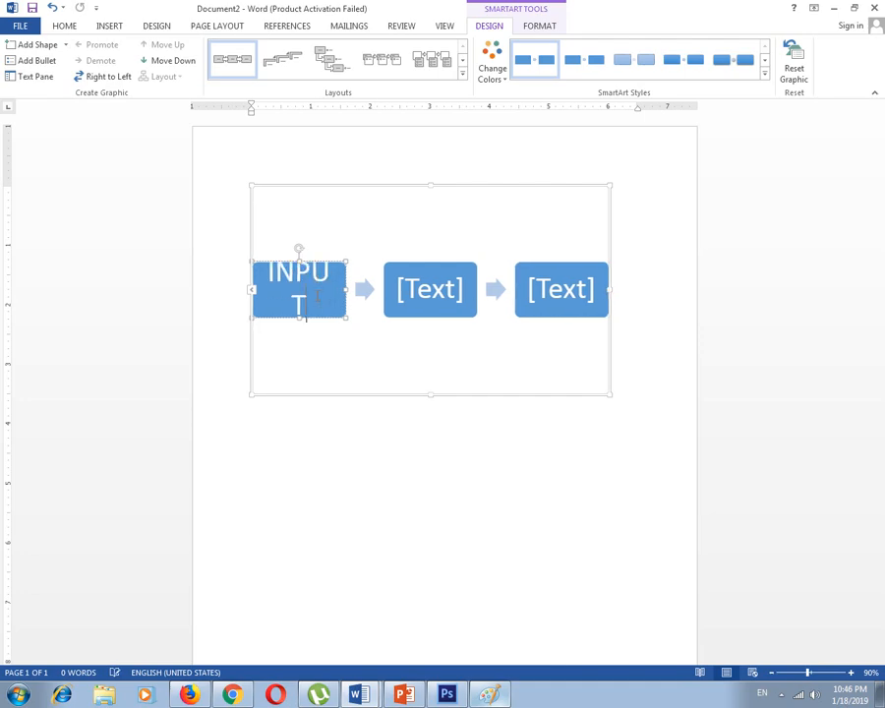
{"action": "left_click", "coordinate": [427, 292]}
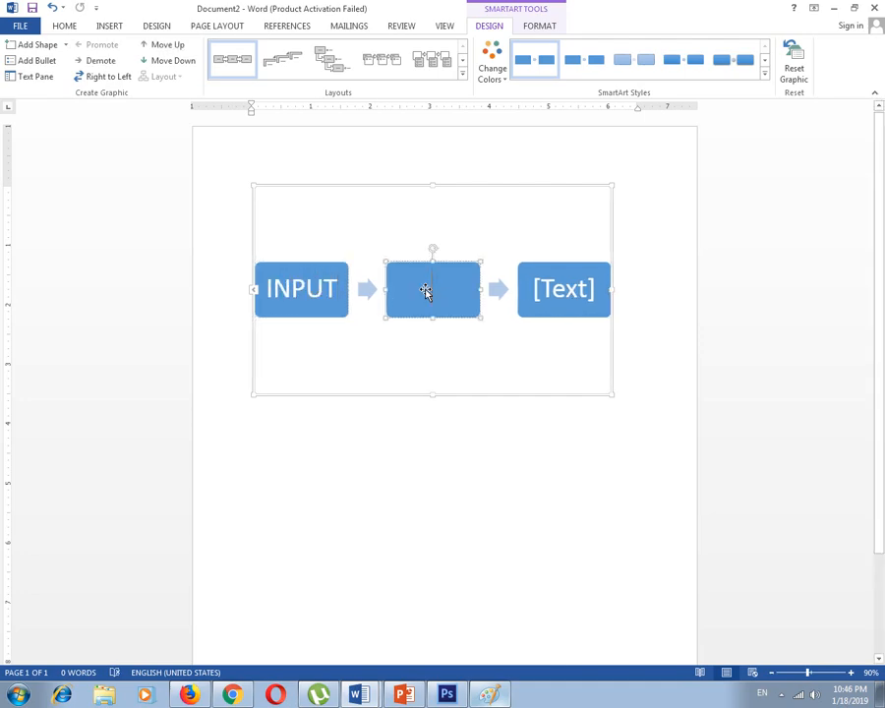
{"action": "type", "text": "PROCESS"}
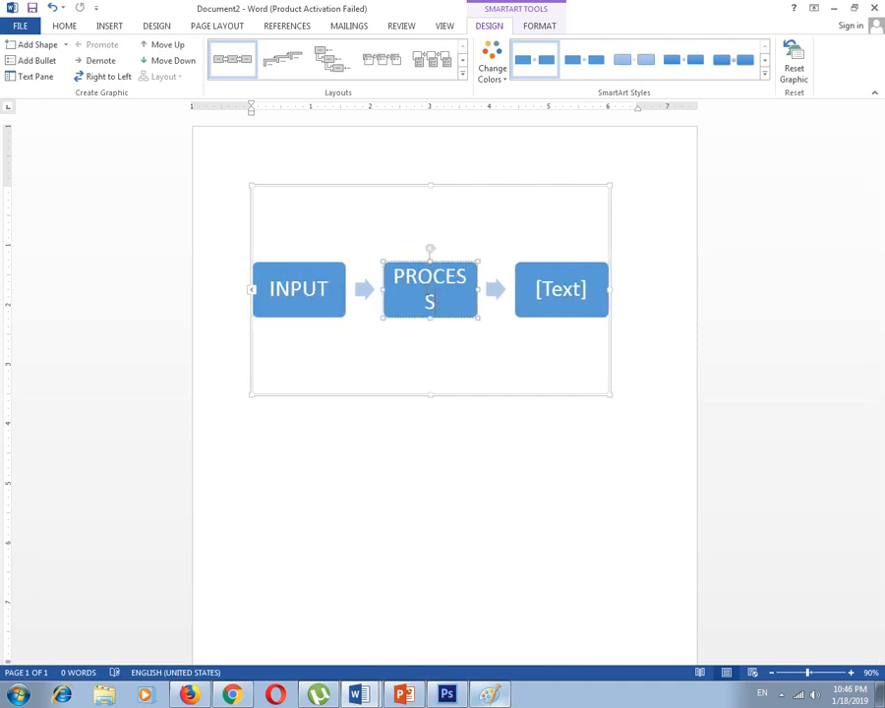
{"action": "left_click", "coordinate": [549, 294]}
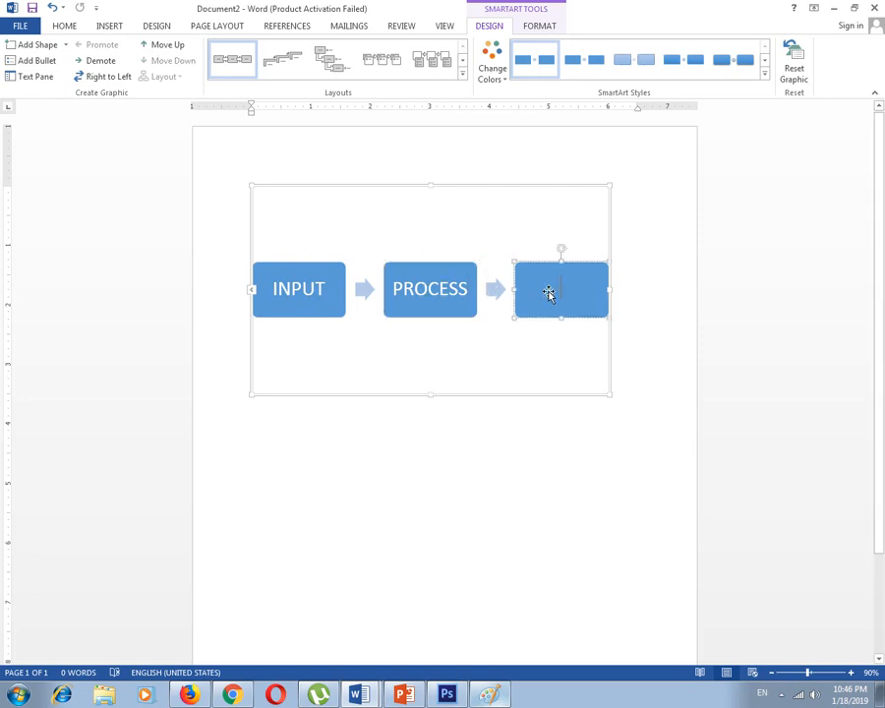
{"action": "type", "text": "OUTPUT"}
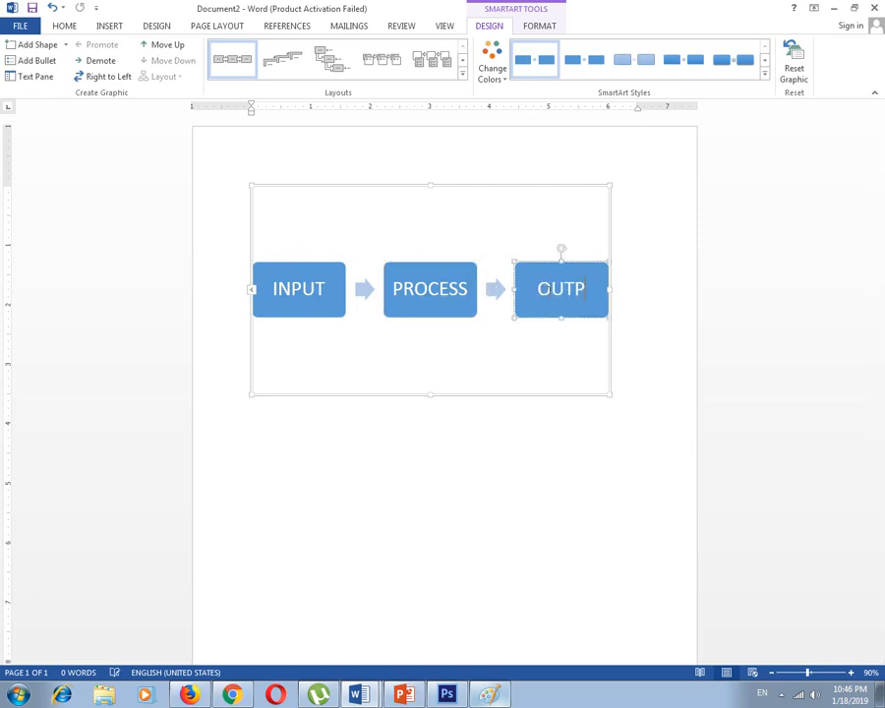
{"action": "left_click", "coordinate": [463, 426]}
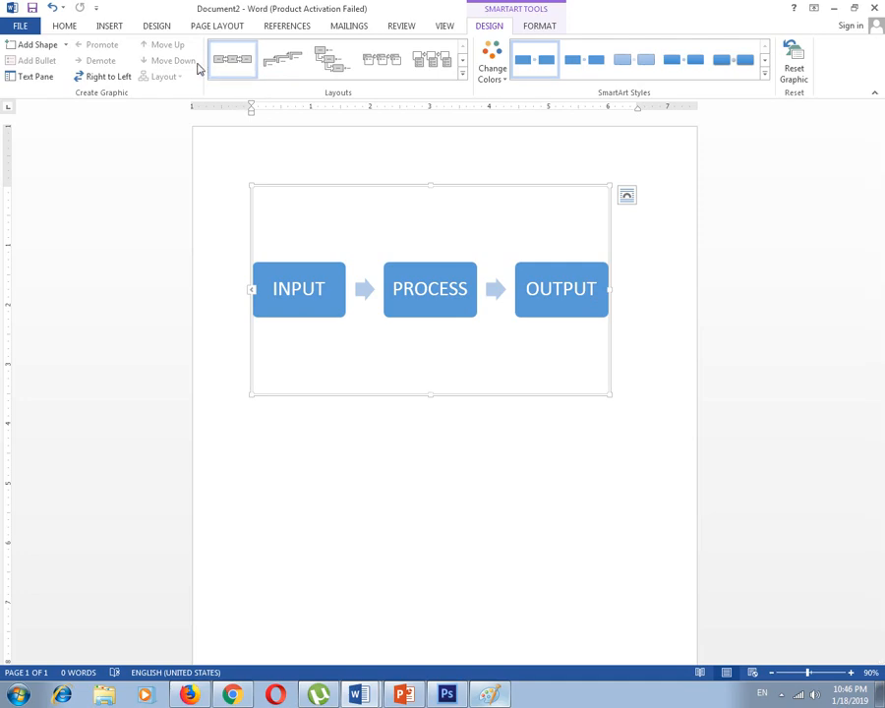
{"action": "left_click", "coordinate": [223, 138]}
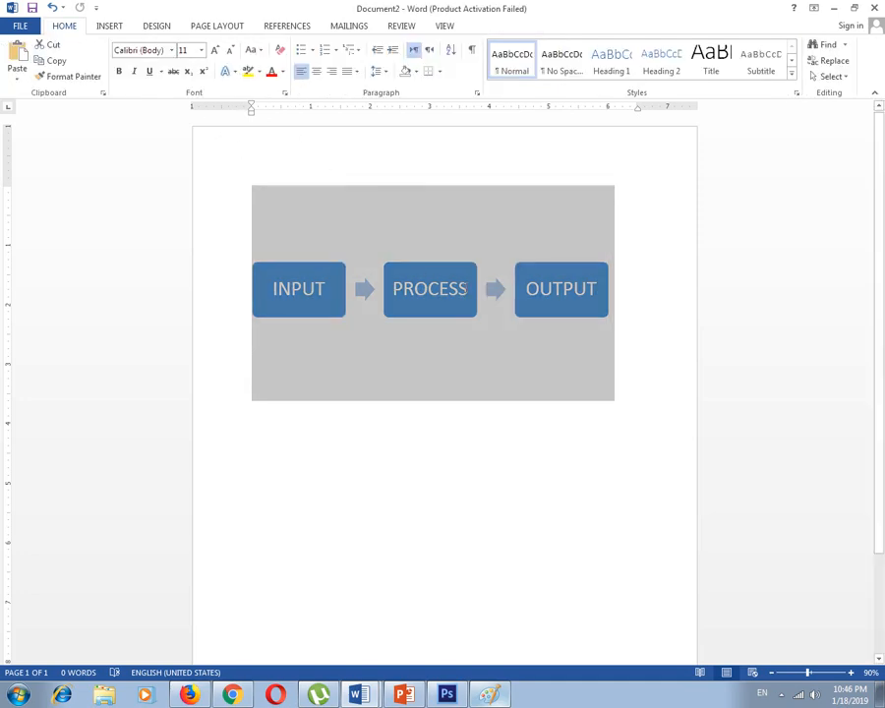
{"action": "left_click", "coordinate": [359, 504]}
{"action": "left_click", "coordinate": [356, 431]}
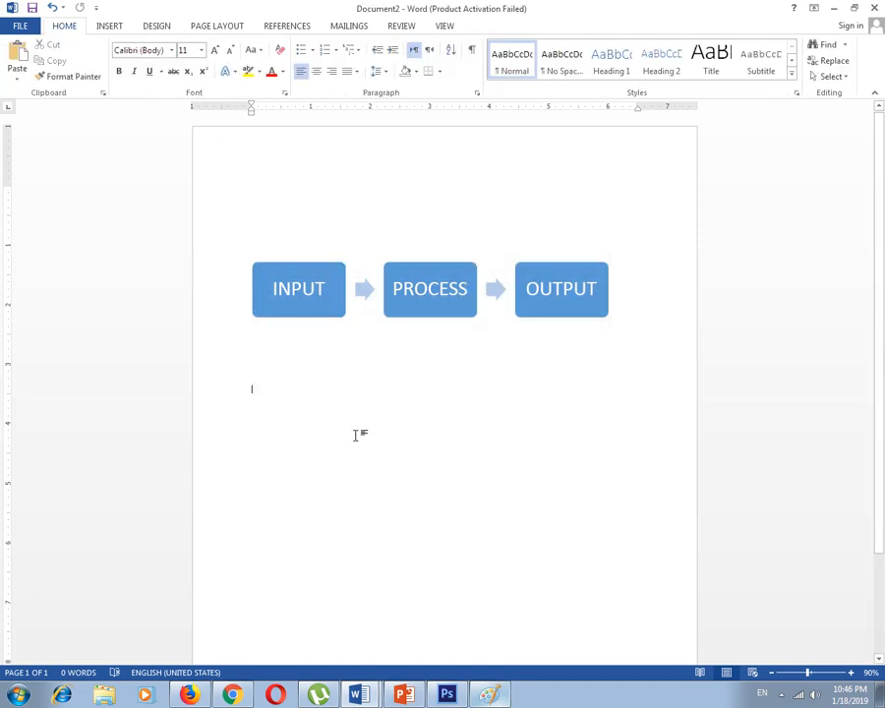
- Start another SmartArt graphic and preview Process layouts such as Converging Text and Continuous Picture List
{"action": "left_click", "coordinate": [108, 26]}
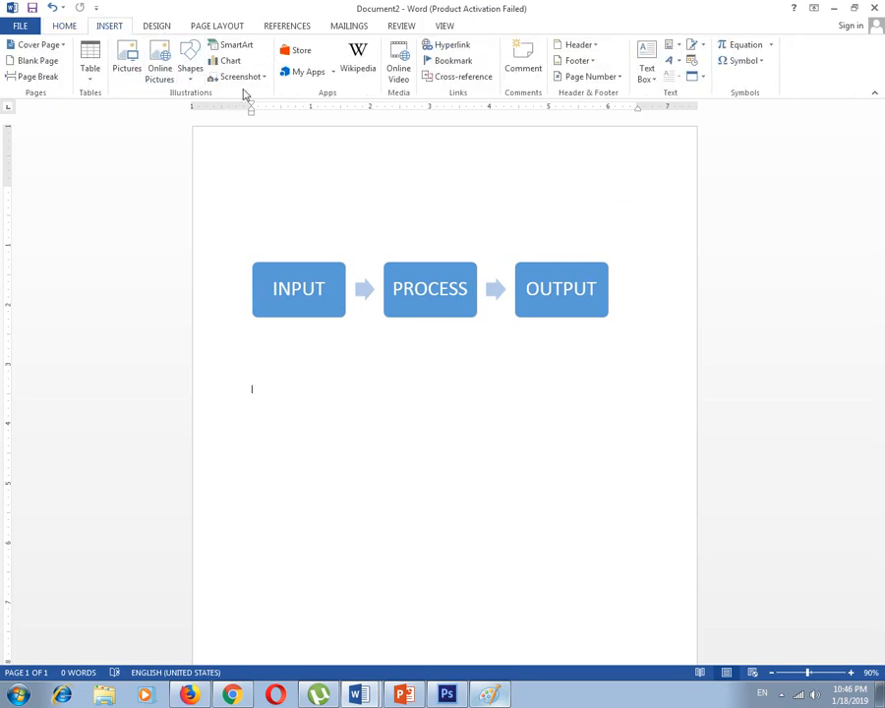
{"action": "left_click", "coordinate": [238, 45]}
{"action": "left_click", "coordinate": [254, 280]}
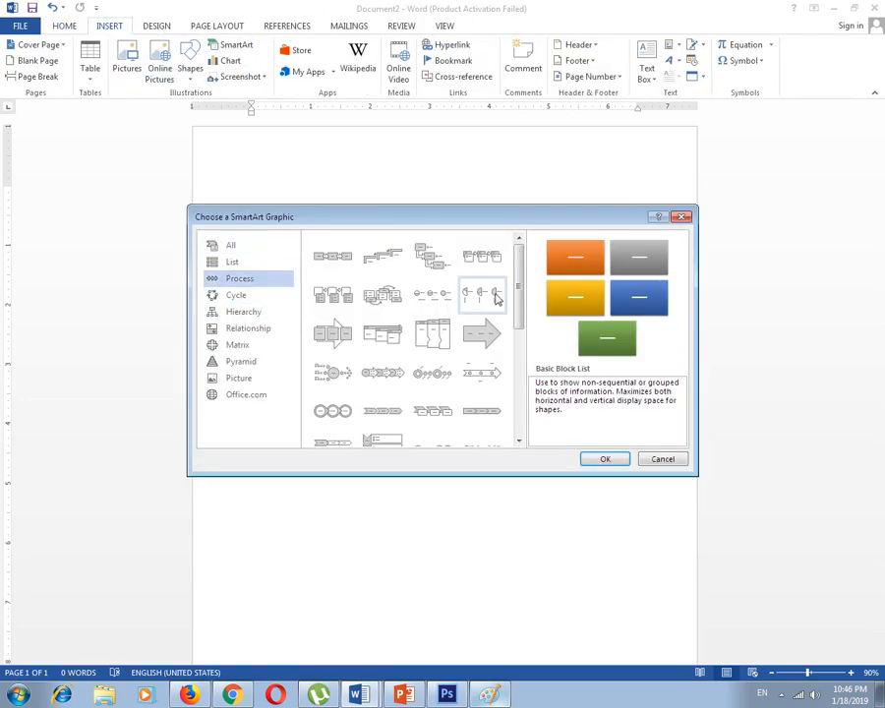
{"action": "left_click_drag", "start_coordinate": [519, 287], "coordinate": [525, 342]}
{"action": "scroll", "coordinate": [389, 332], "scroll_direction": "up", "scroll_amount": 2}
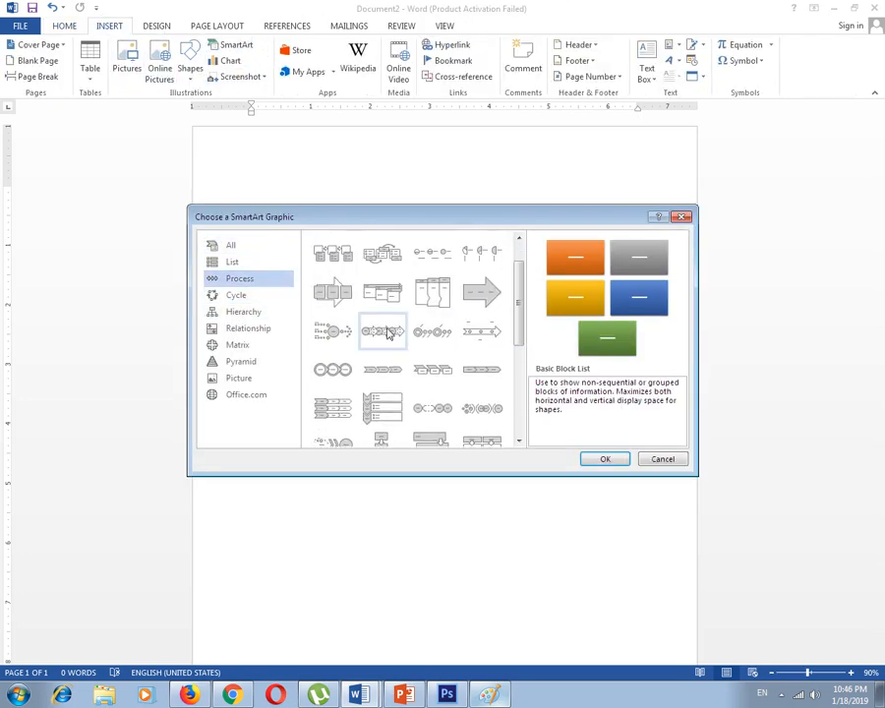
{"action": "left_click", "coordinate": [334, 335]}
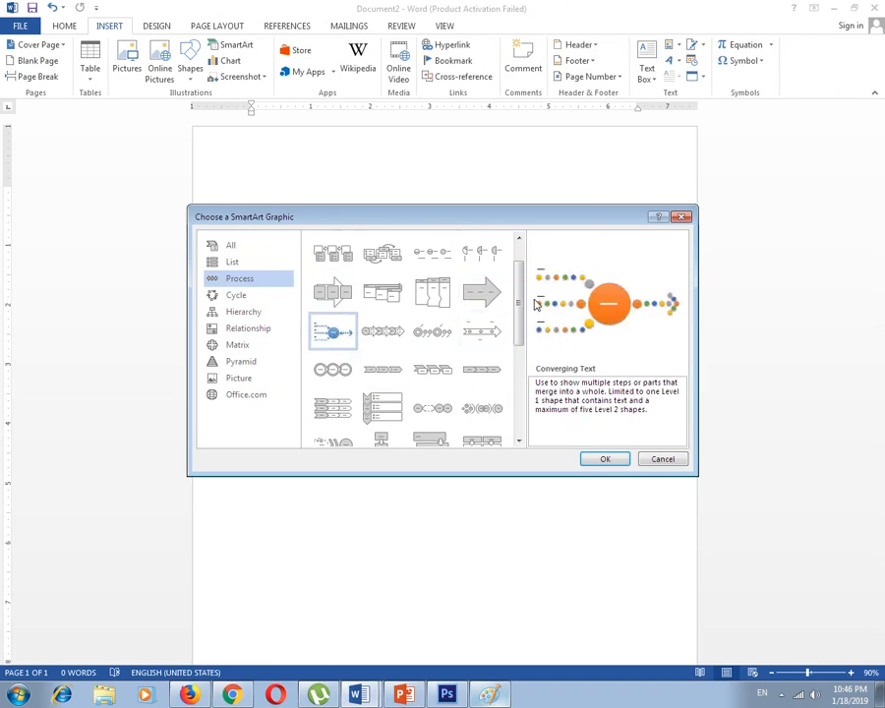
{"action": "scroll", "coordinate": [536, 305], "scroll_direction": "down", "scroll_amount": 3}
{"action": "left_click", "coordinate": [383, 321]}
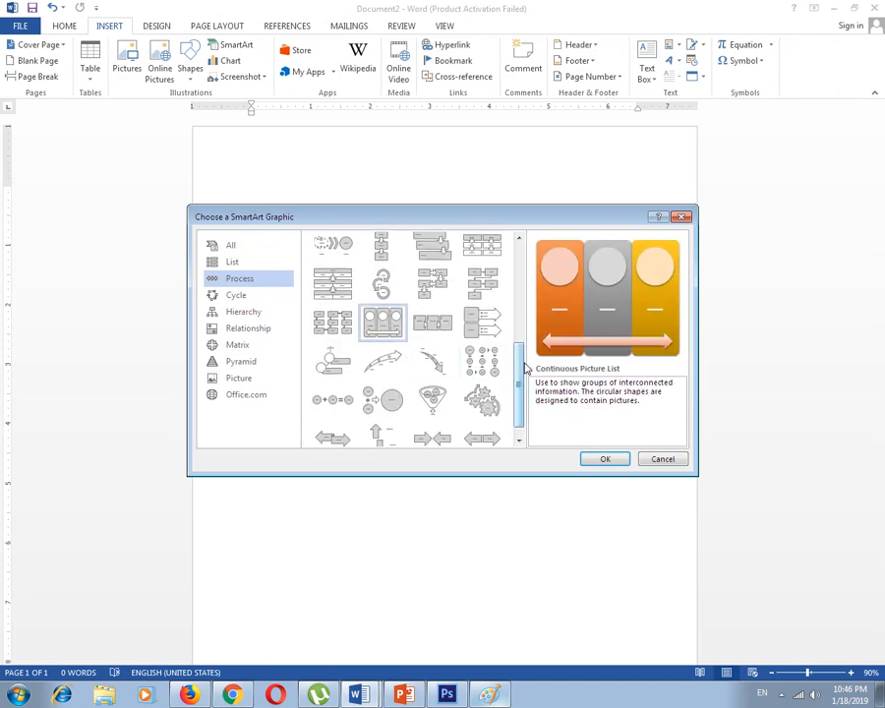
{"action": "scroll", "coordinate": [520, 370], "scroll_direction": "down", "scroll_amount": 1}
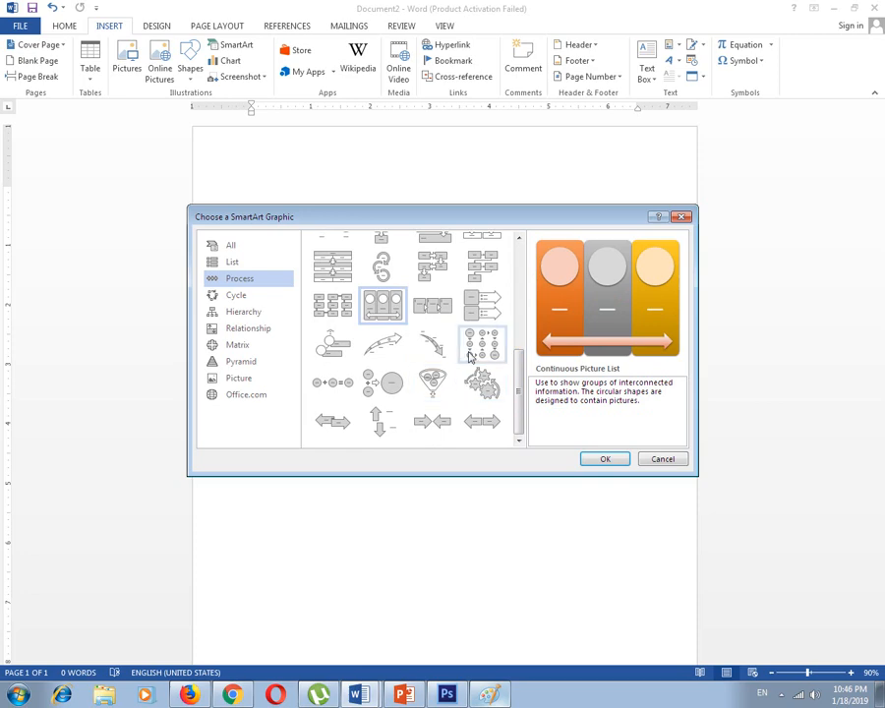
- Preview the Cycle SmartArt layouts, including Nondirectional Cycle, Segmented Cycle, Continuous Cycle, Basic Pie and Block Cycle
{"action": "left_click", "coordinate": [235, 296]}
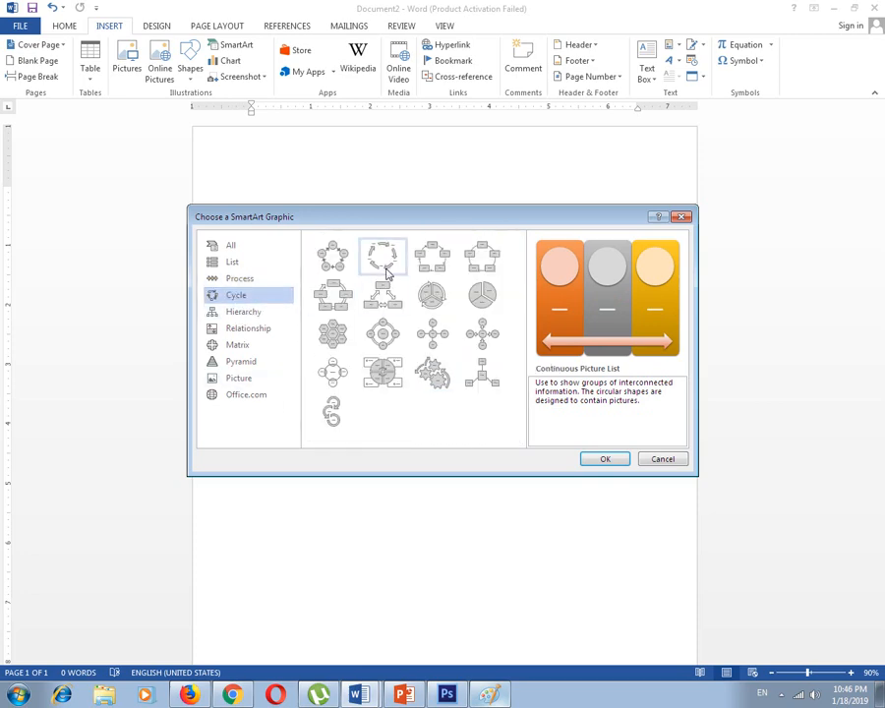
{"action": "left_click", "coordinate": [332, 255]}
{"action": "left_click", "coordinate": [432, 255]}
{"action": "left_click", "coordinate": [477, 261]}
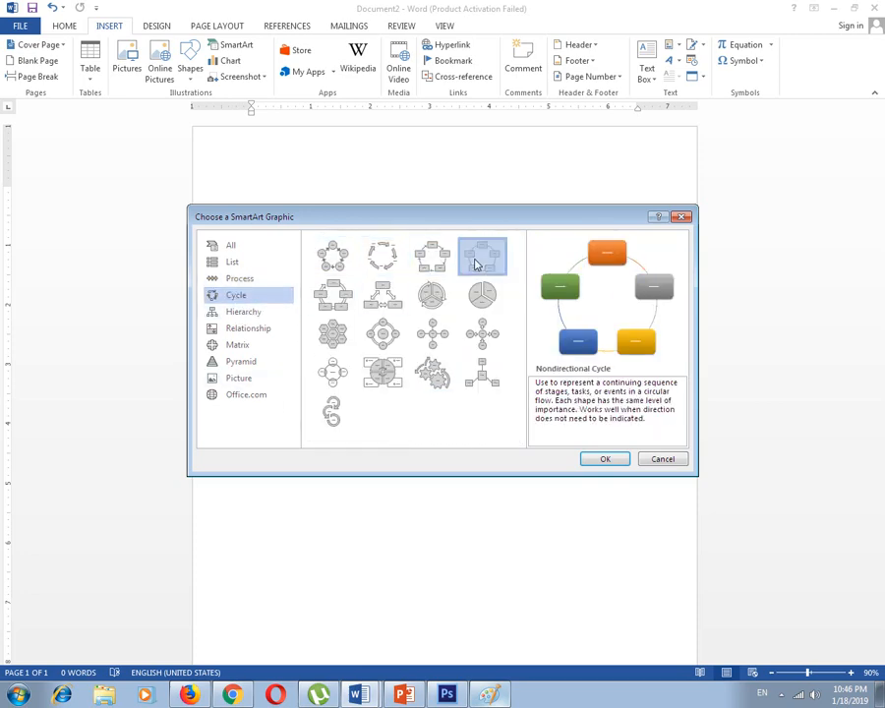
{"action": "left_click", "coordinate": [431, 298]}
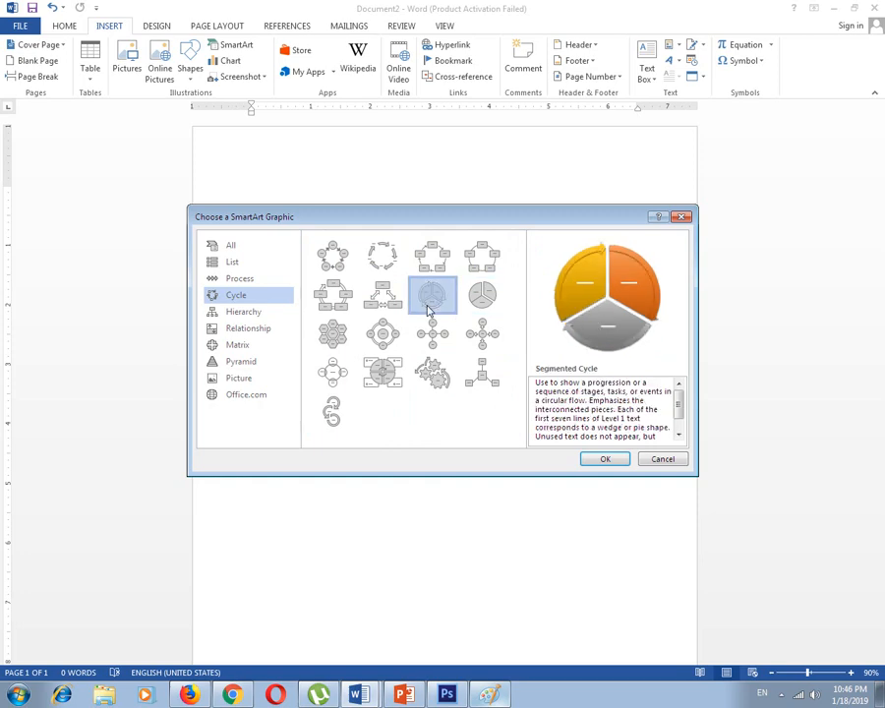
{"action": "left_click", "coordinate": [391, 264]}
{"action": "left_click", "coordinate": [331, 260]}
{"action": "left_click", "coordinate": [336, 305]}
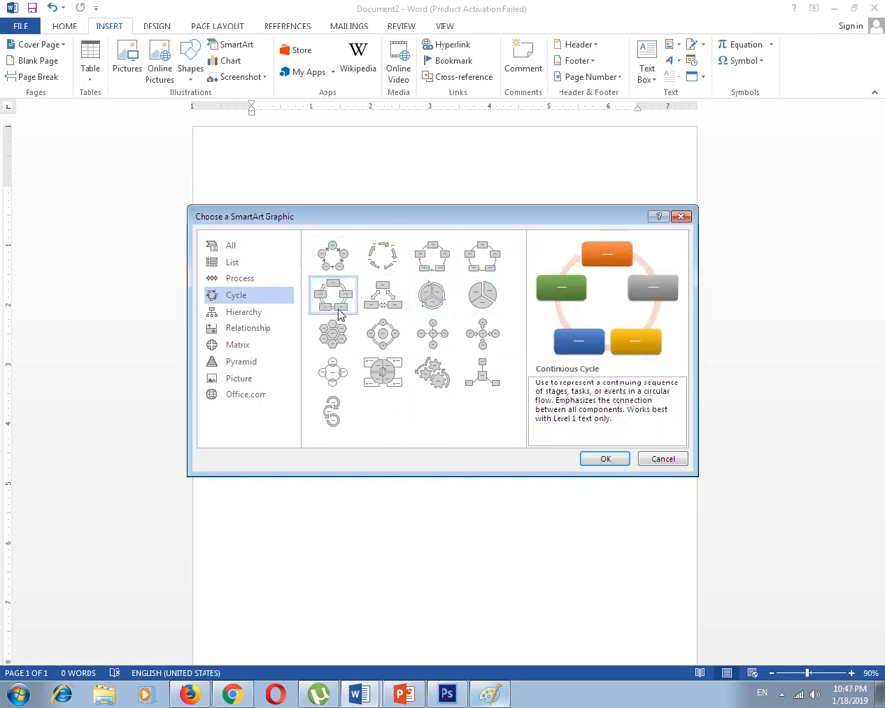
{"action": "left_click", "coordinate": [333, 256]}
{"action": "left_click", "coordinate": [338, 299]}
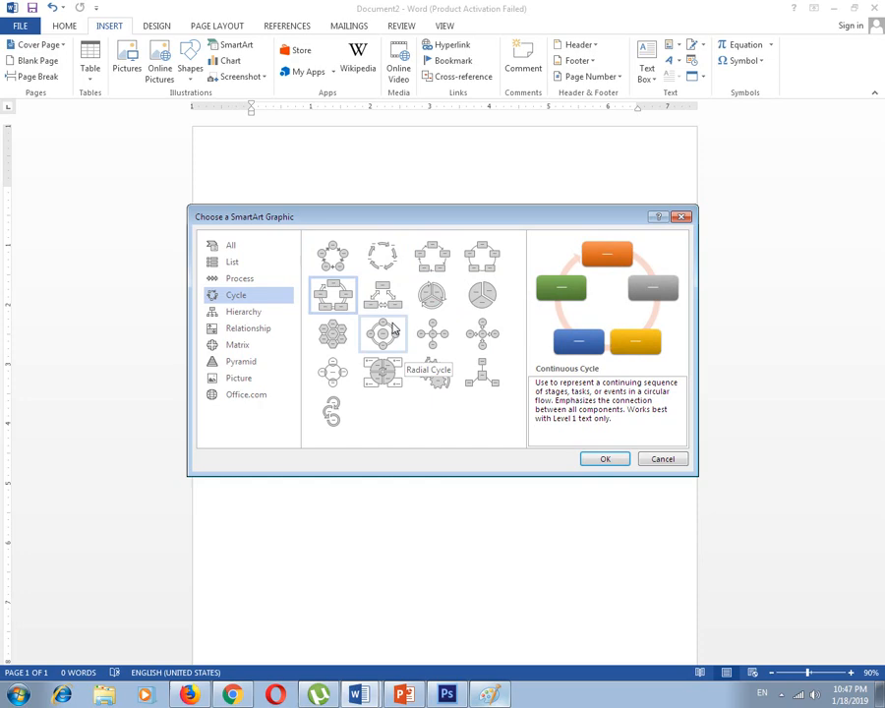
{"action": "left_click", "coordinate": [484, 295]}
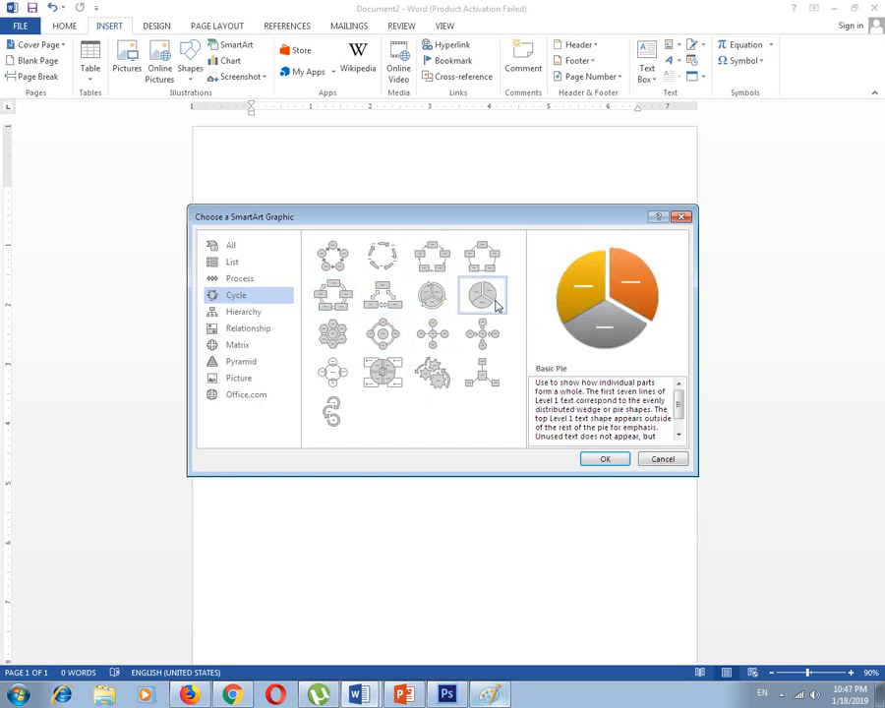
{"action": "left_click", "coordinate": [444, 254]}
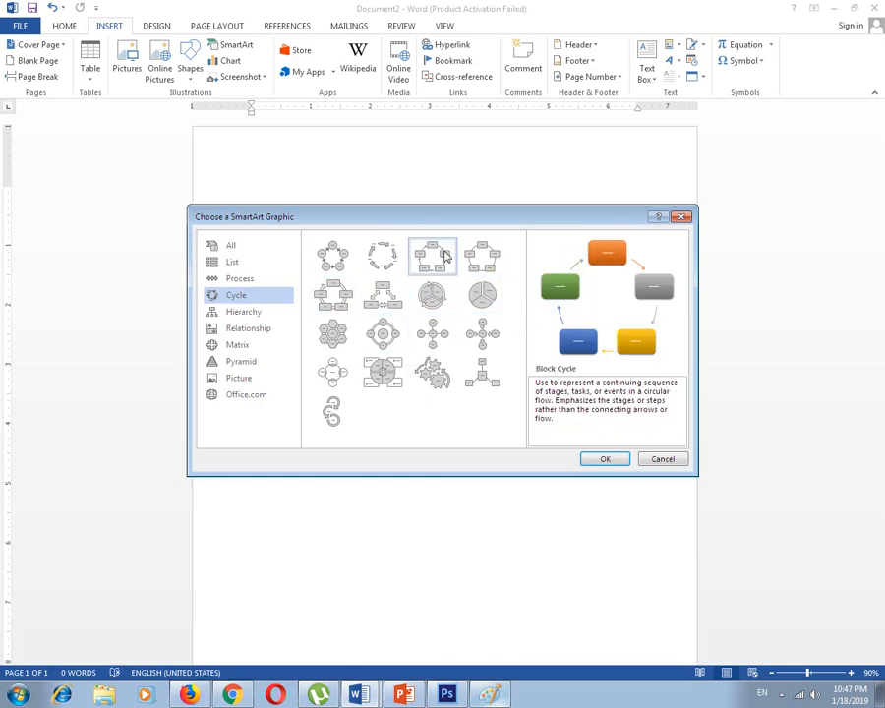
- Compare the Hierarchy SmartArt layouts and insert an Organization Chart graphic into the document
{"action": "left_click", "coordinate": [251, 311]}
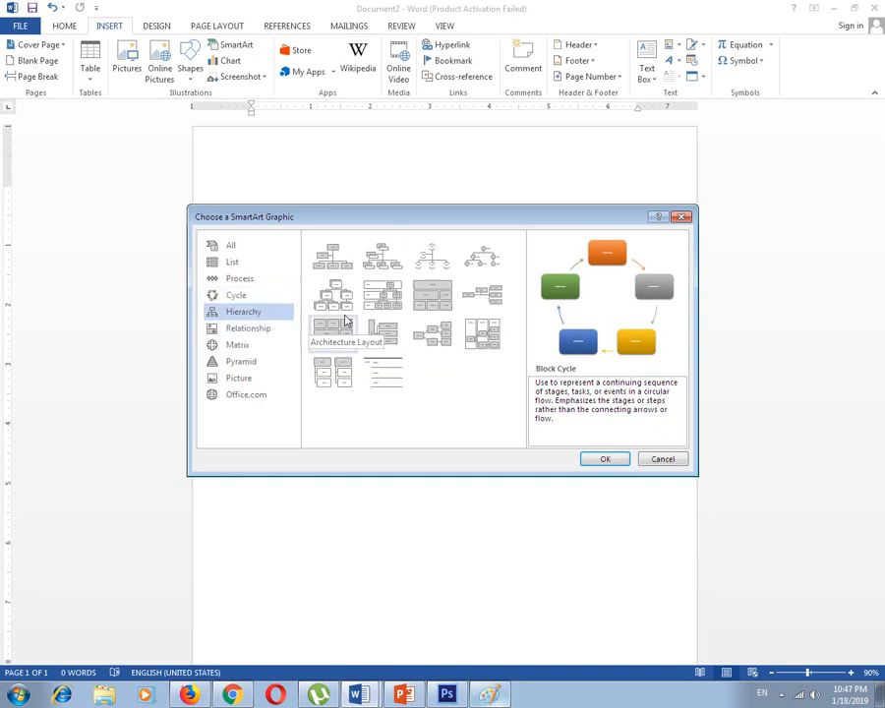
{"action": "left_click", "coordinate": [265, 332]}
{"action": "left_click", "coordinate": [246, 312]}
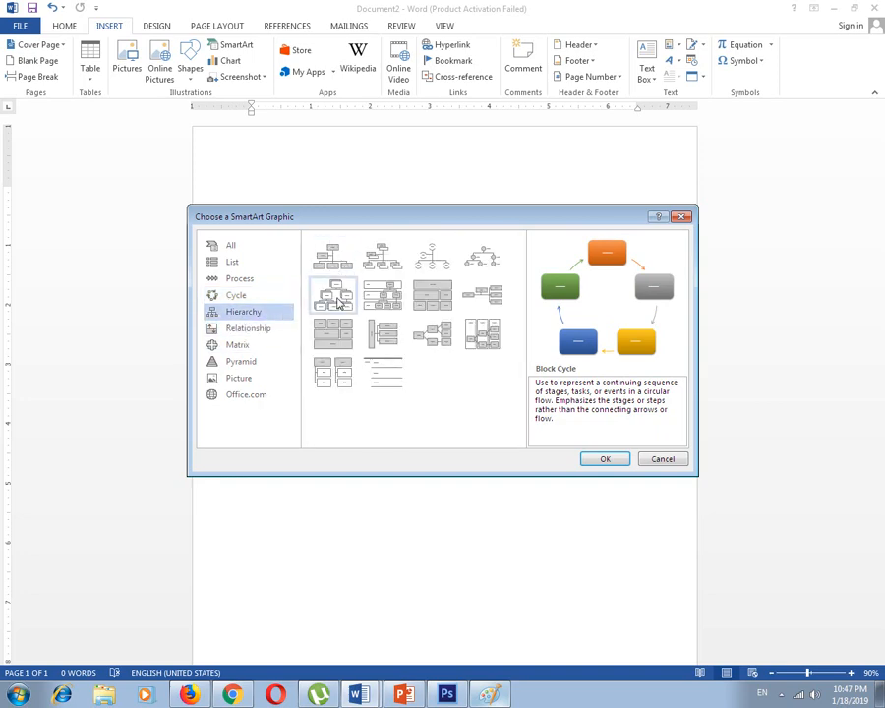
{"action": "left_click", "coordinate": [344, 261]}
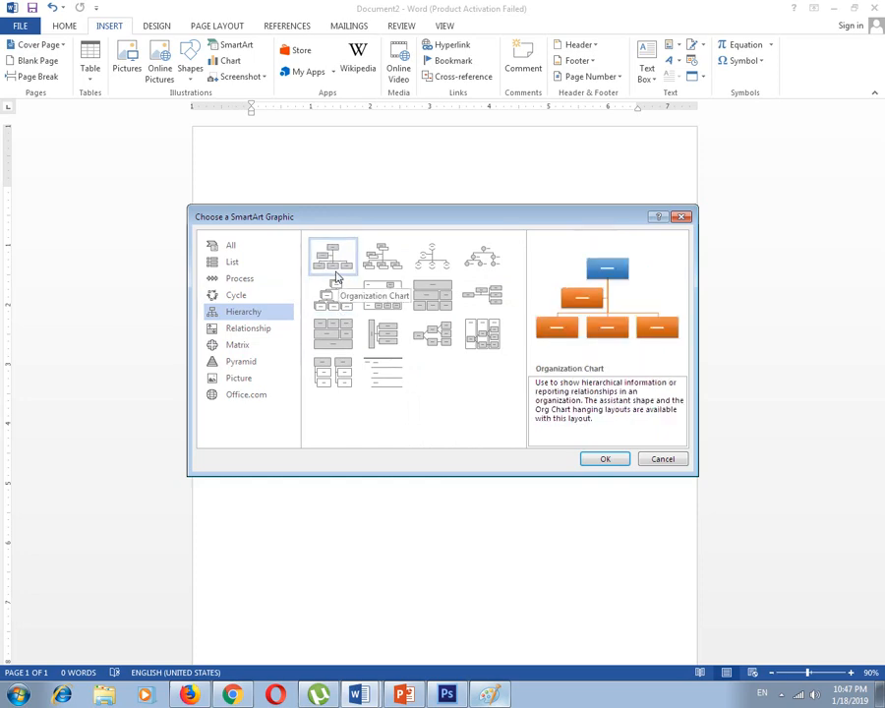
{"action": "left_click", "coordinate": [340, 292]}
{"action": "left_click", "coordinate": [382, 257]}
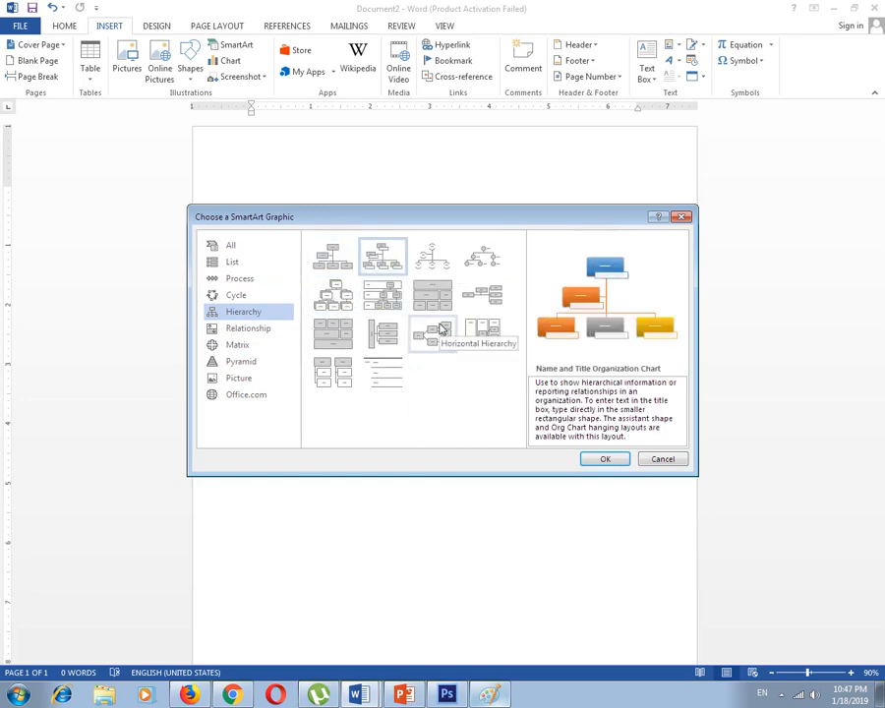
{"action": "left_click", "coordinate": [347, 263]}
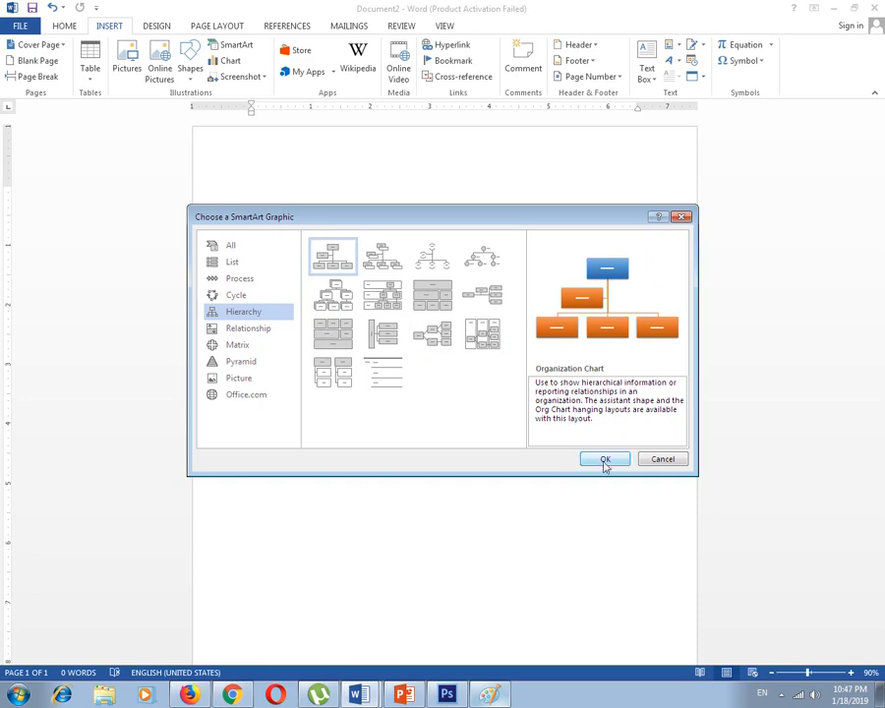
{"action": "left_click", "coordinate": [383, 260]}
{"action": "left_click", "coordinate": [329, 257]}
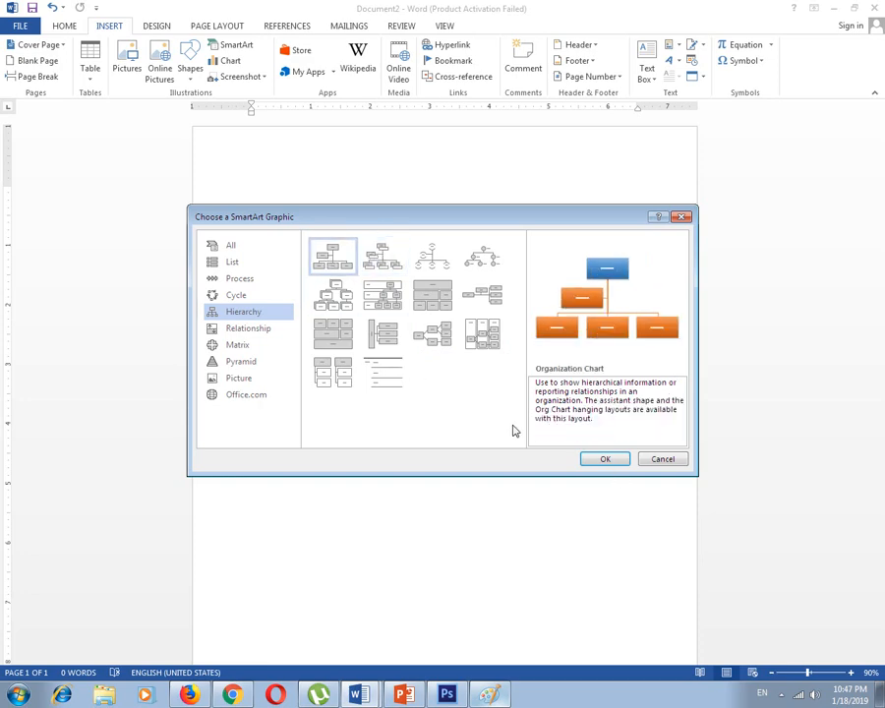
{"action": "left_click", "coordinate": [618, 461]}
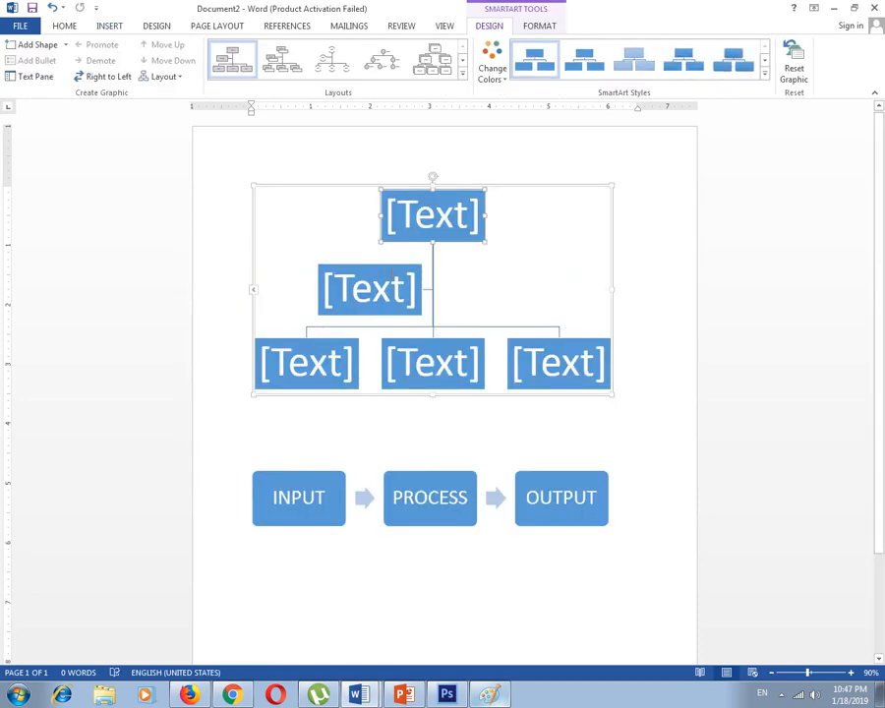
- Delete the INPUT, PROCESS, OUTPUT process diagram from below the organization chart
{"action": "left_click", "coordinate": [454, 512]}
{"action": "left_click", "coordinate": [420, 396]}
{"action": "key", "text": "Delete"}
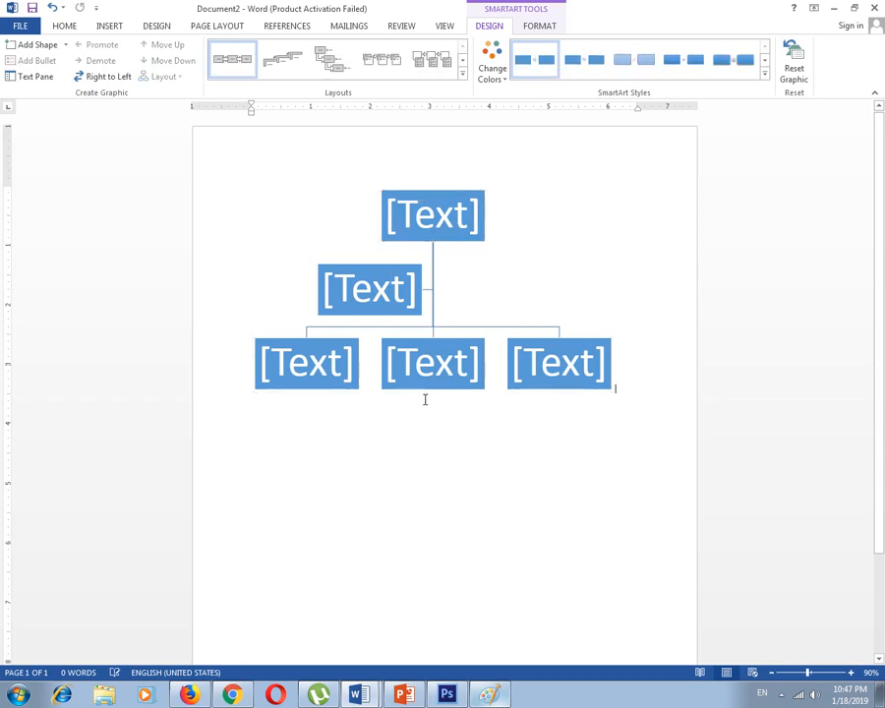
- Label the top box of the organization chart PAKISTAN
{"action": "left_click", "coordinate": [425, 209]}
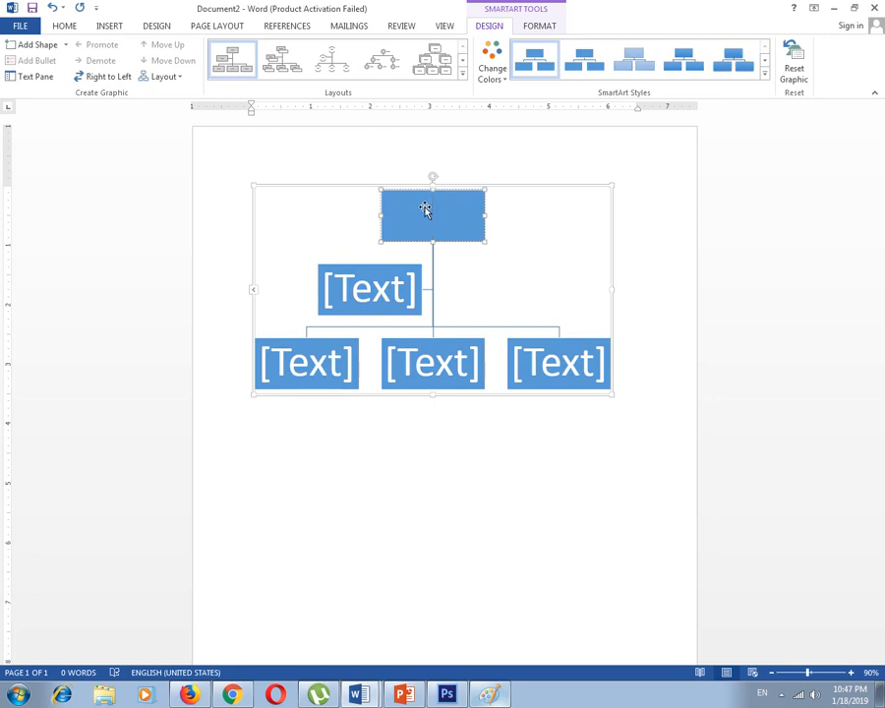
{"action": "type", "text": "PAKI"}
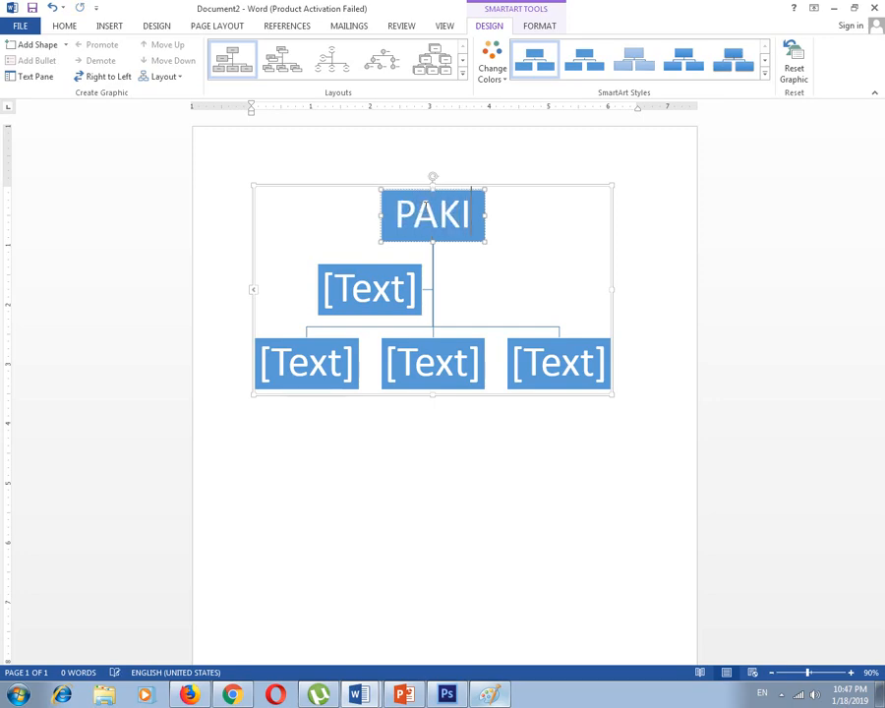
{"action": "type", "text": "STAN"}
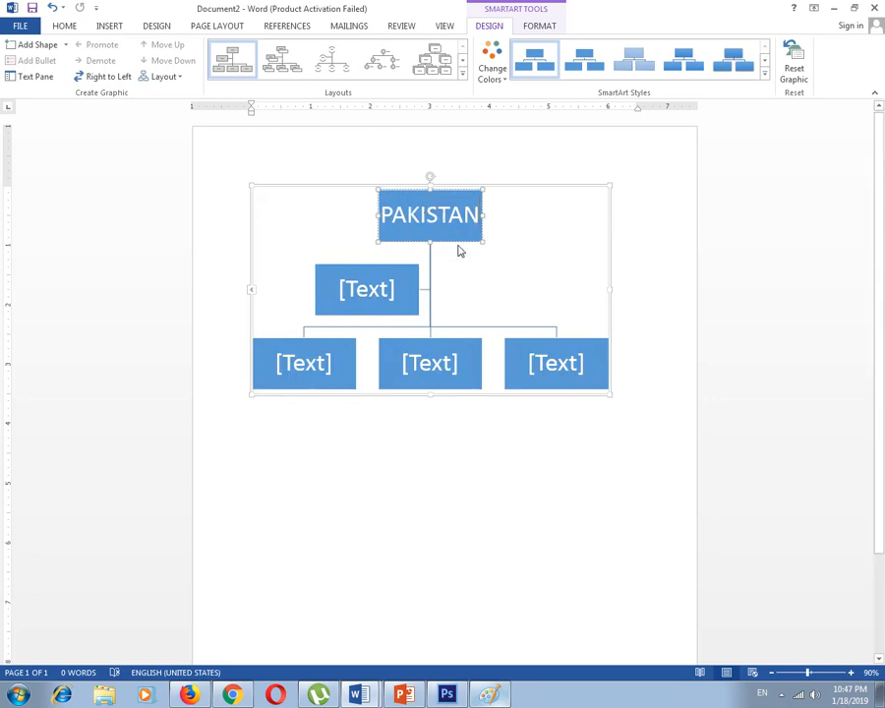
- Delete the assistant box between the PAKISTAN box and the lower row
{"action": "left_click", "coordinate": [365, 294]}
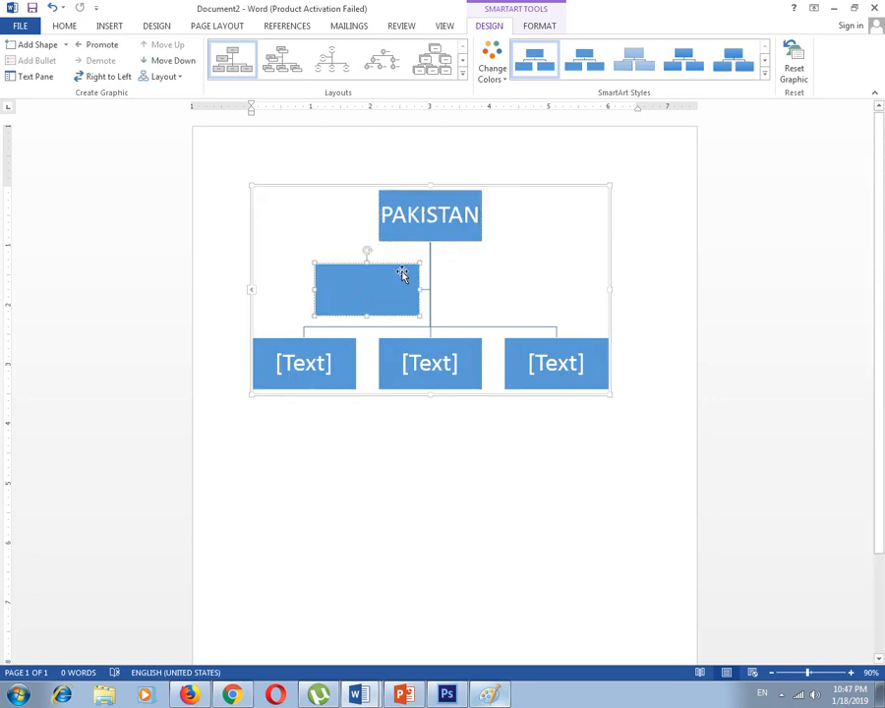
{"action": "left_click", "coordinate": [402, 267]}
{"action": "key", "text": "Delete"}
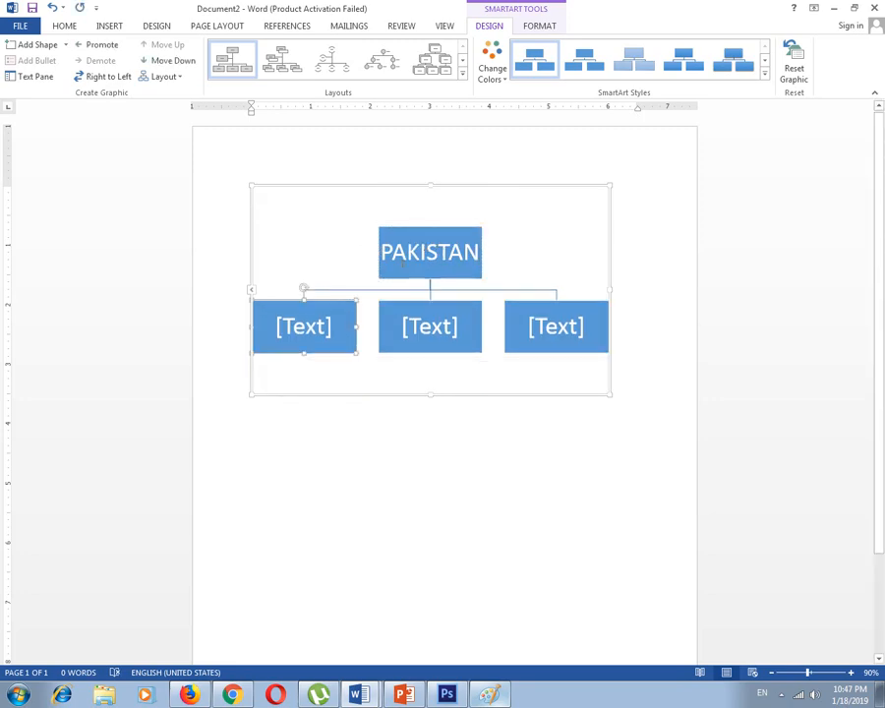
- Label the first box in the lower row of the organization chart PUNJAB
{"action": "left_click", "coordinate": [301, 329]}
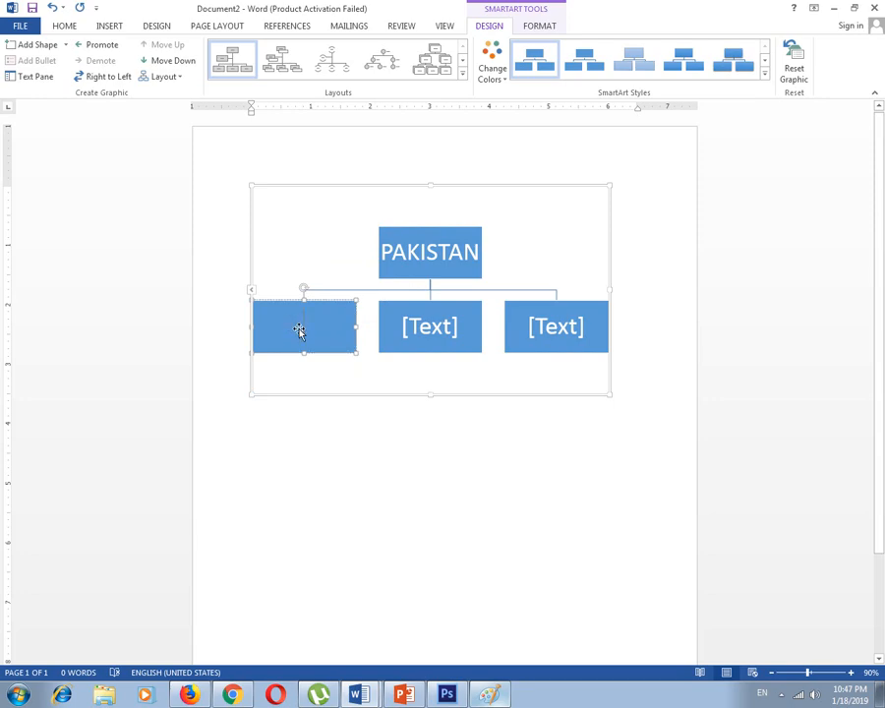
{"action": "type", "text": "PUINJANB"}
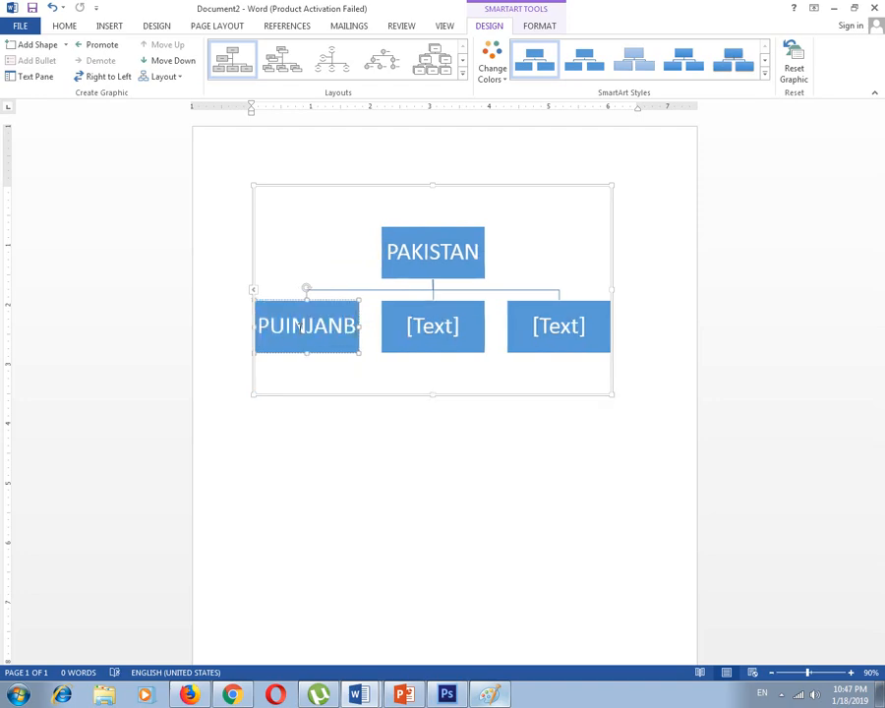
{"action": "key", "text": "BackSpace"}
{"action": "key", "text": "BackSpace"}
{"action": "key", "text": "BackSpace"}
{"action": "key", "text": "BackSpace"}
{"action": "key", "text": "BackSpace"}
{"action": "key", "text": "BackSpace"}
{"action": "type", "text": "N"}
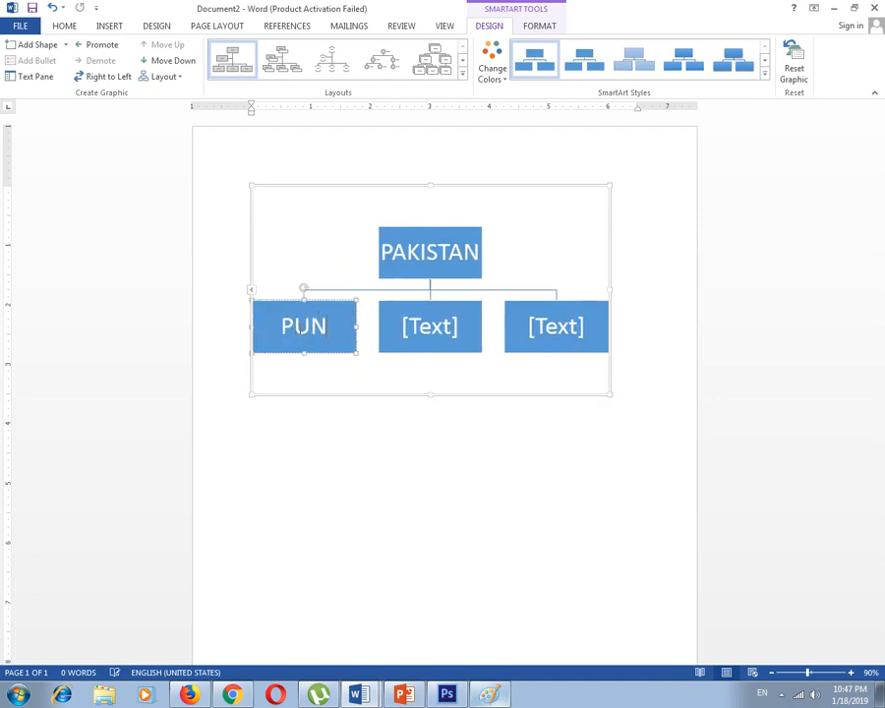
{"action": "type", "text": "JAB"}
- Label the middle box of the lower row SINDH and the last one BLOCHISTAN
{"action": "left_click", "coordinate": [394, 336]}
{"action": "left_click", "coordinate": [433, 340]}
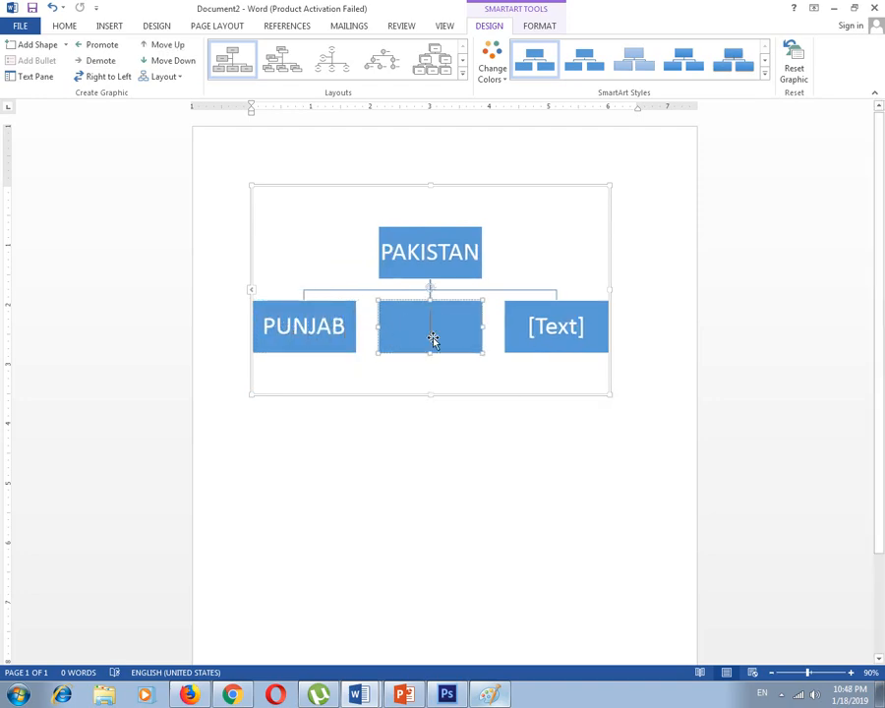
{"action": "type", "text": "SINDH"}
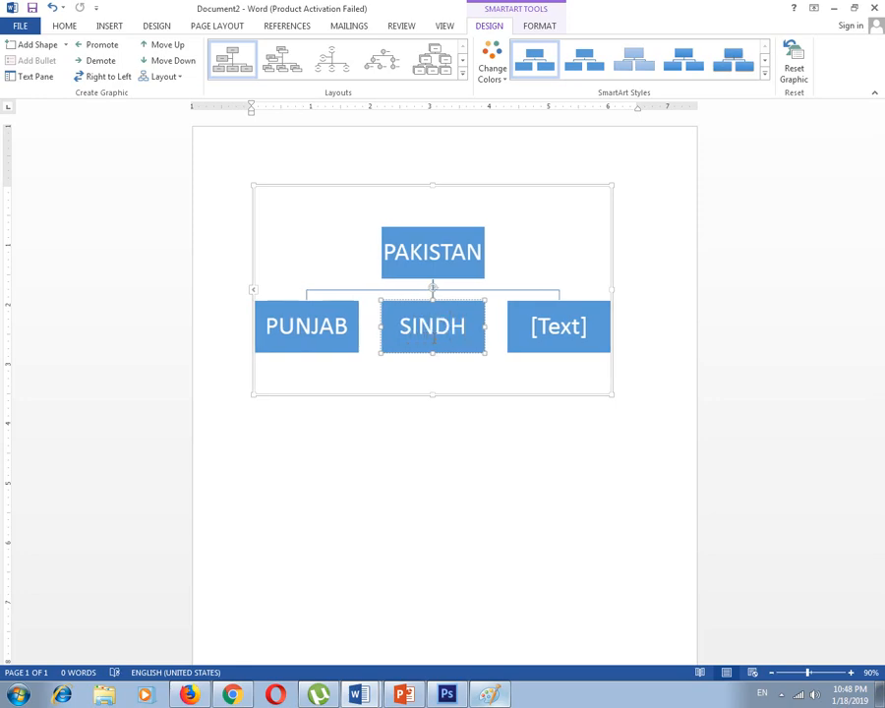
{"action": "left_click", "coordinate": [529, 340]}
{"action": "left_click", "coordinate": [540, 327]}
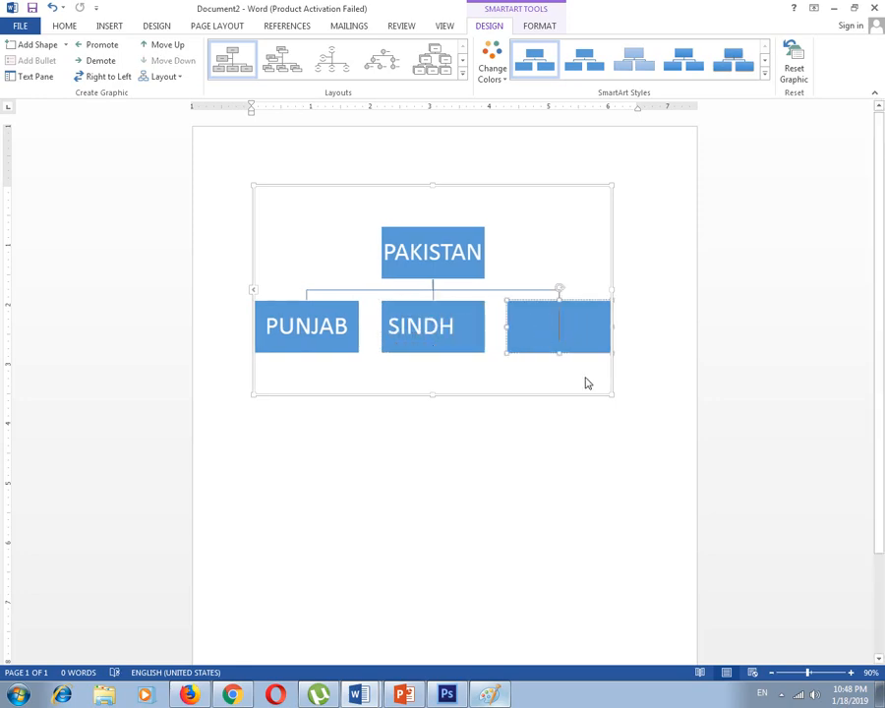
{"action": "type", "text": "BLOCHISTAN"}
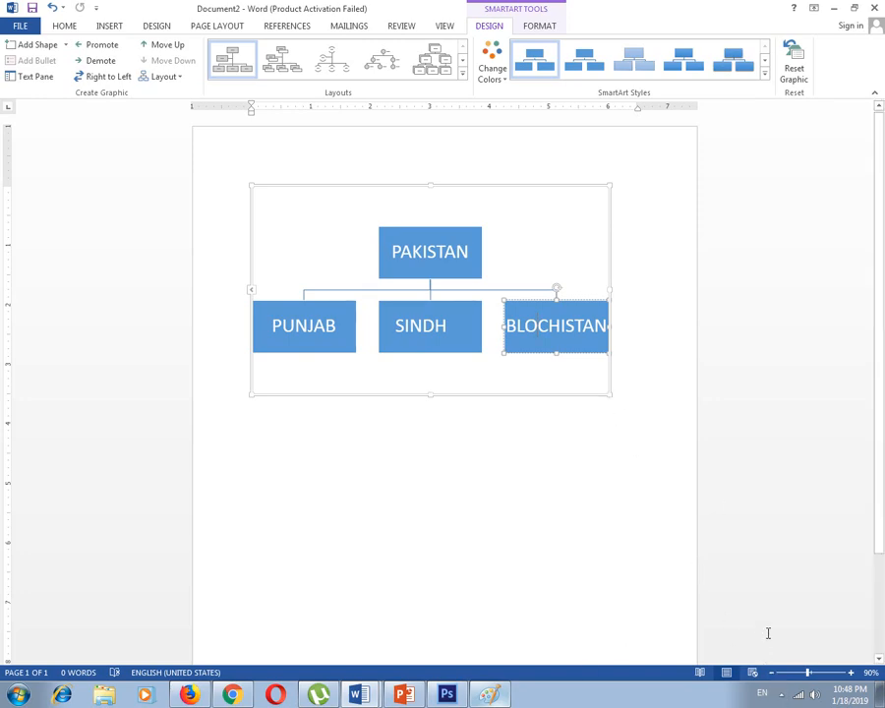
{"action": "left_click", "coordinate": [782, 695]}
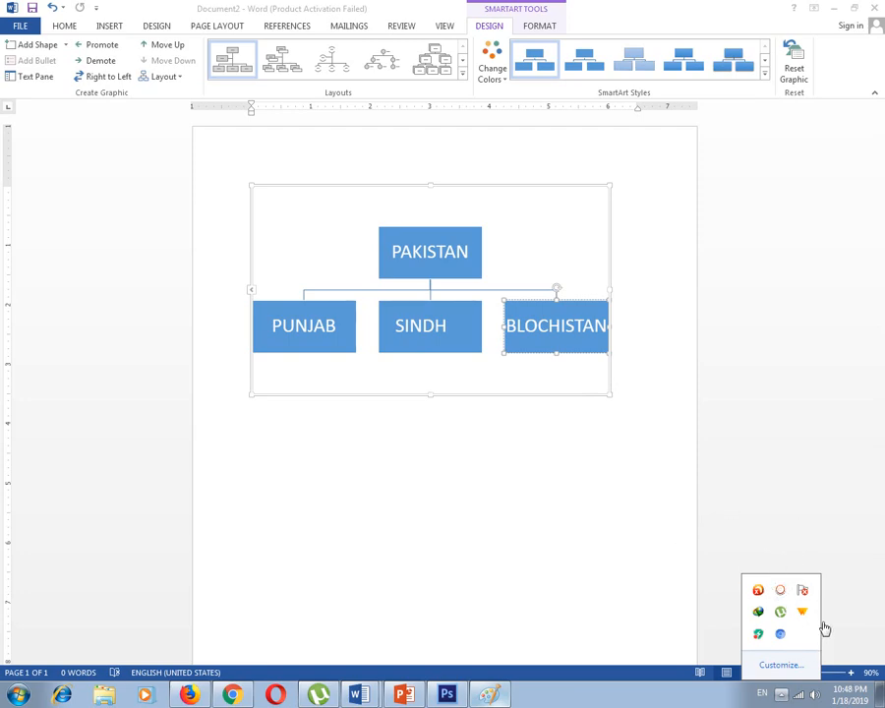
{"action": "left_click", "coordinate": [612, 333]}
{"action": "left_click", "coordinate": [612, 331]}
{"action": "left_click", "coordinate": [595, 331]}
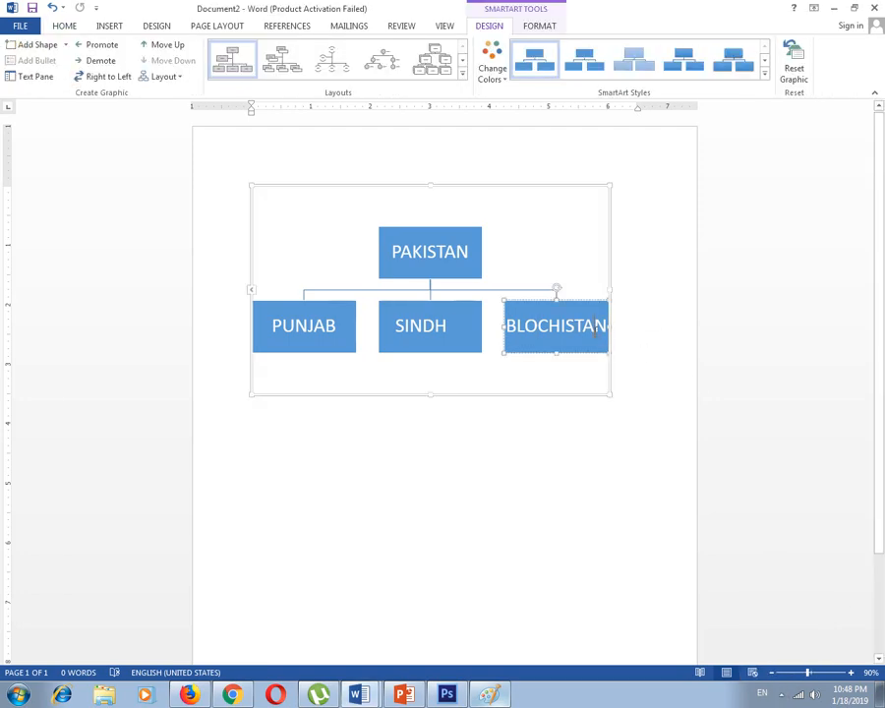
{"action": "left_click", "coordinate": [614, 390]}
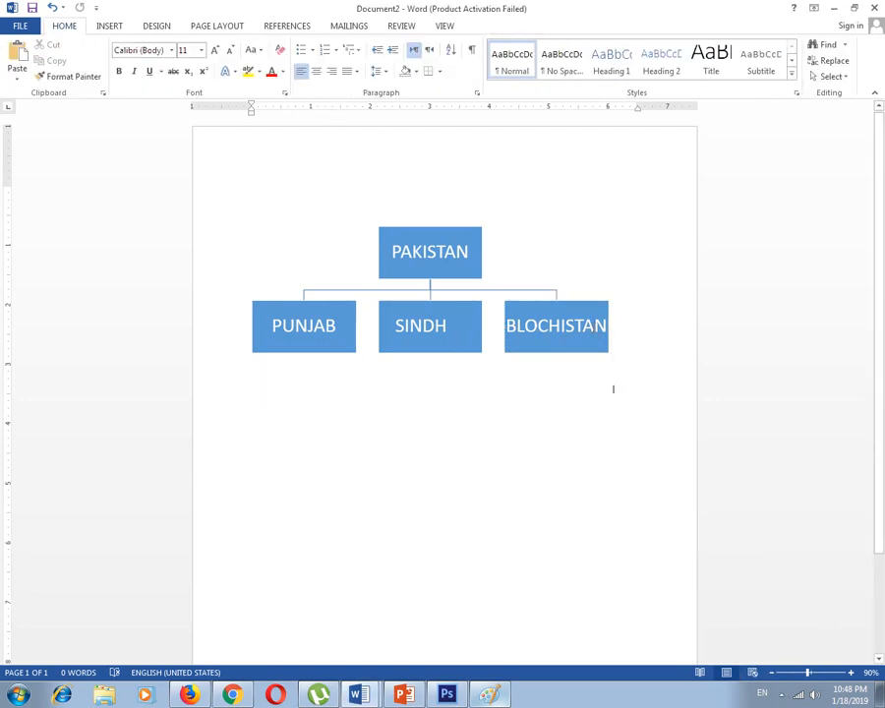
{"action": "left_click", "coordinate": [575, 325]}
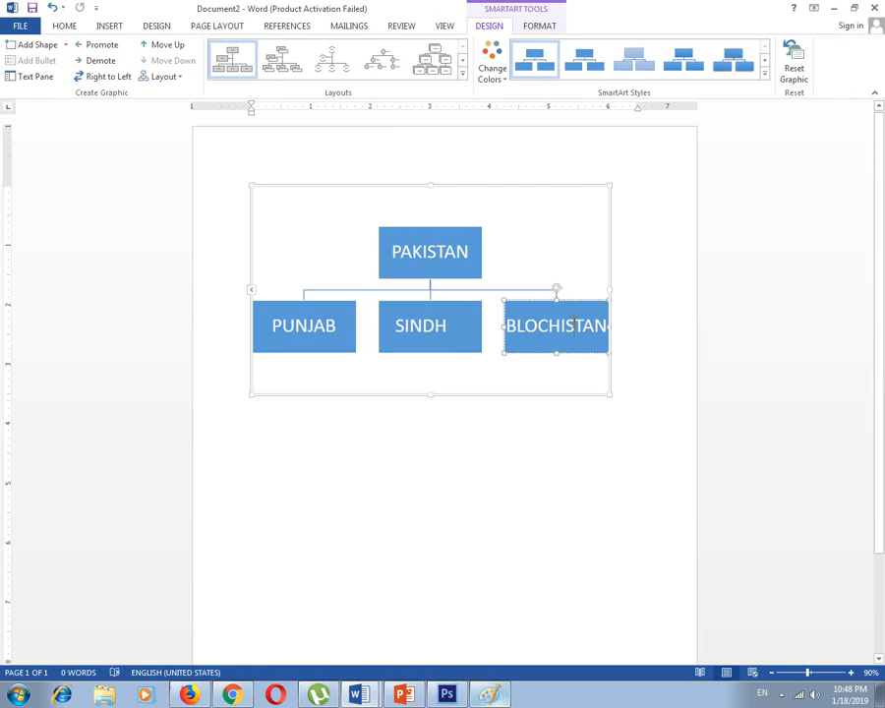
{"action": "left_click", "coordinate": [536, 26]}
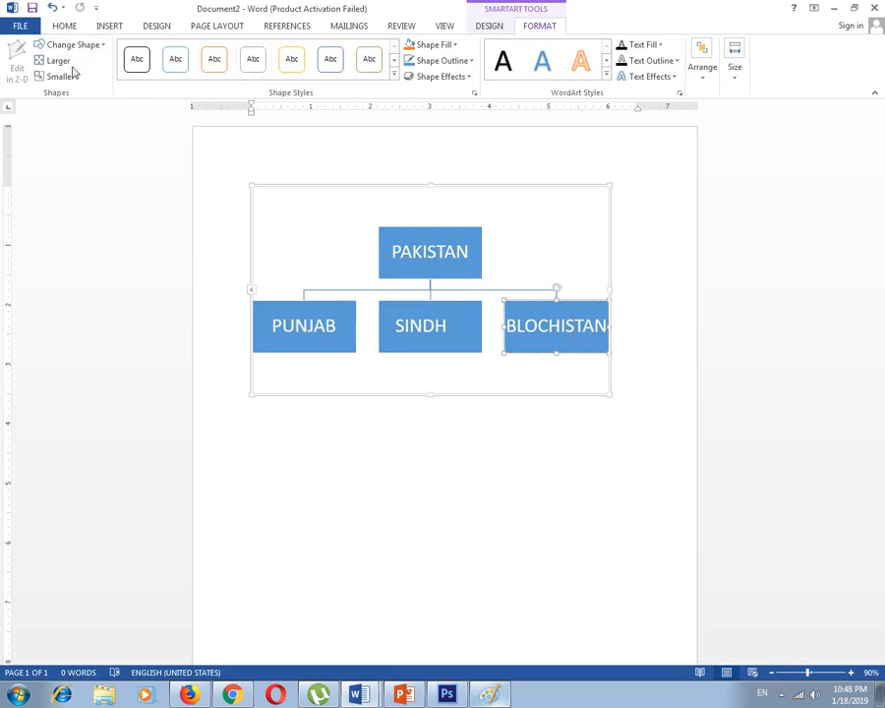
{"action": "left_click", "coordinate": [103, 47]}
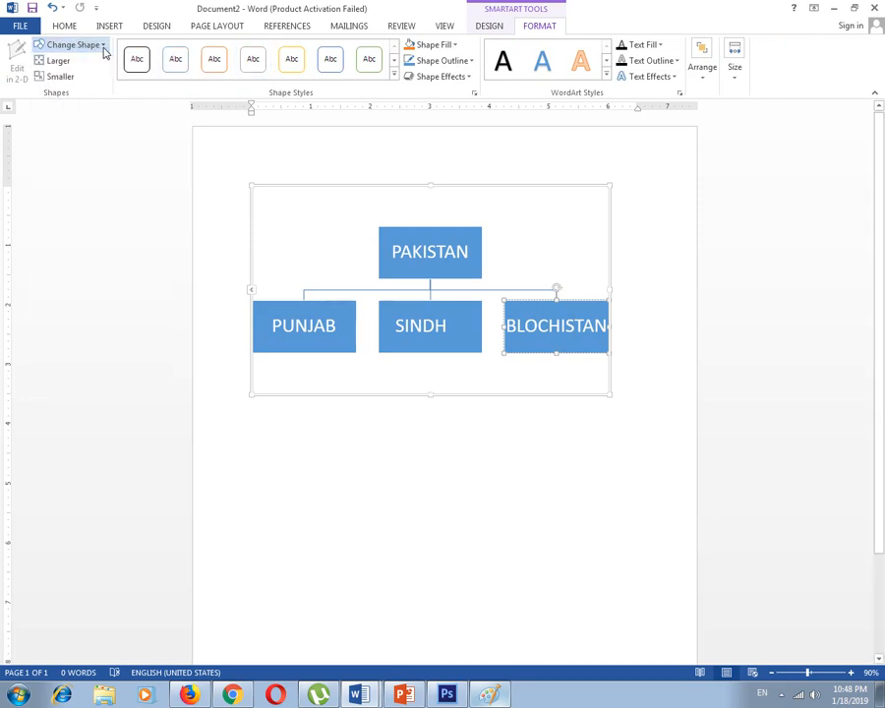
- Try the Both and Left Hanging organization chart layouts on the BLOCHISTAN box
{"action": "left_click", "coordinate": [490, 26]}
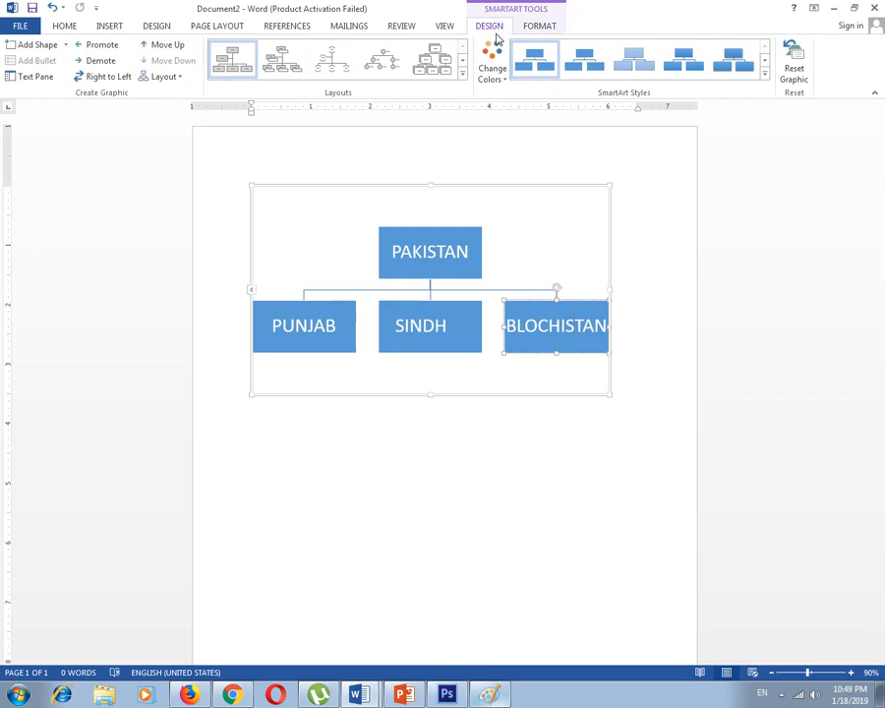
{"action": "left_click", "coordinate": [181, 79]}
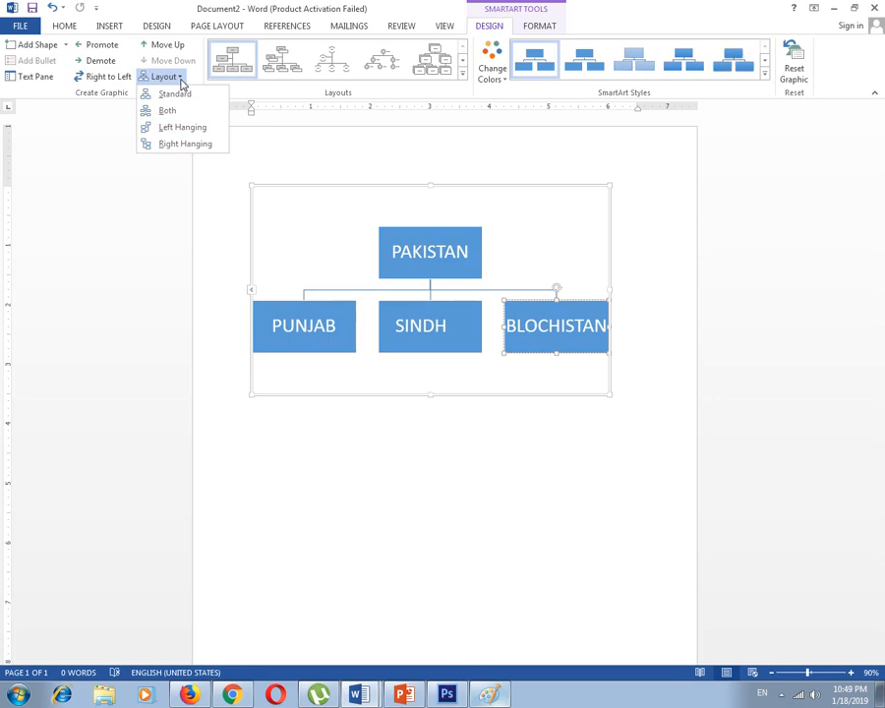
{"action": "left_click", "coordinate": [181, 81]}
{"action": "left_click", "coordinate": [181, 81]}
{"action": "left_click", "coordinate": [181, 116]}
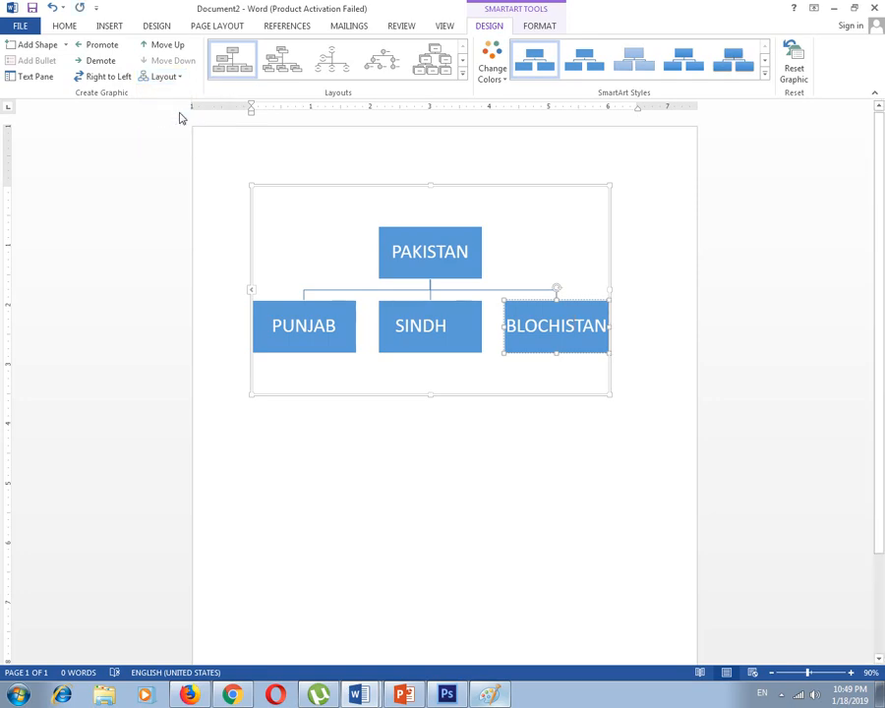
{"action": "left_click", "coordinate": [180, 78]}
{"action": "left_click", "coordinate": [185, 126]}
{"action": "left_click", "coordinate": [554, 26]}
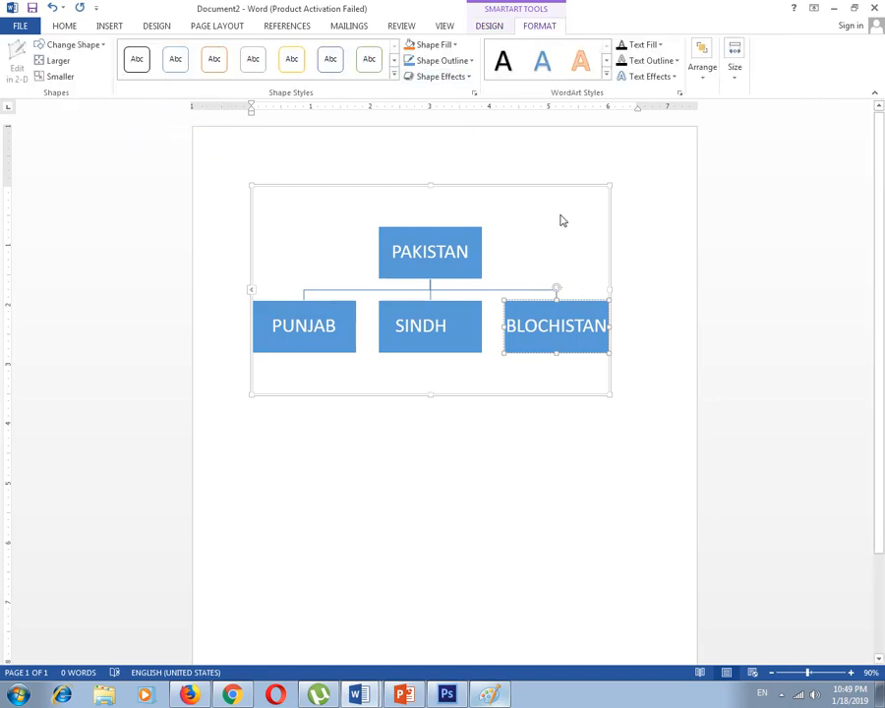
{"action": "left_click", "coordinate": [780, 694]}
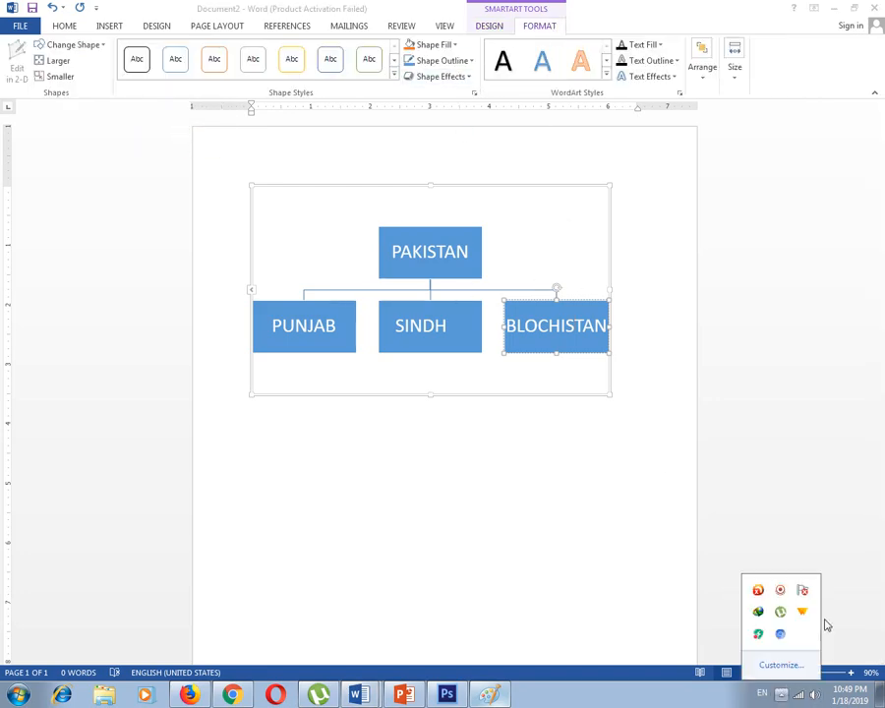
{"action": "left_click", "coordinate": [793, 530]}
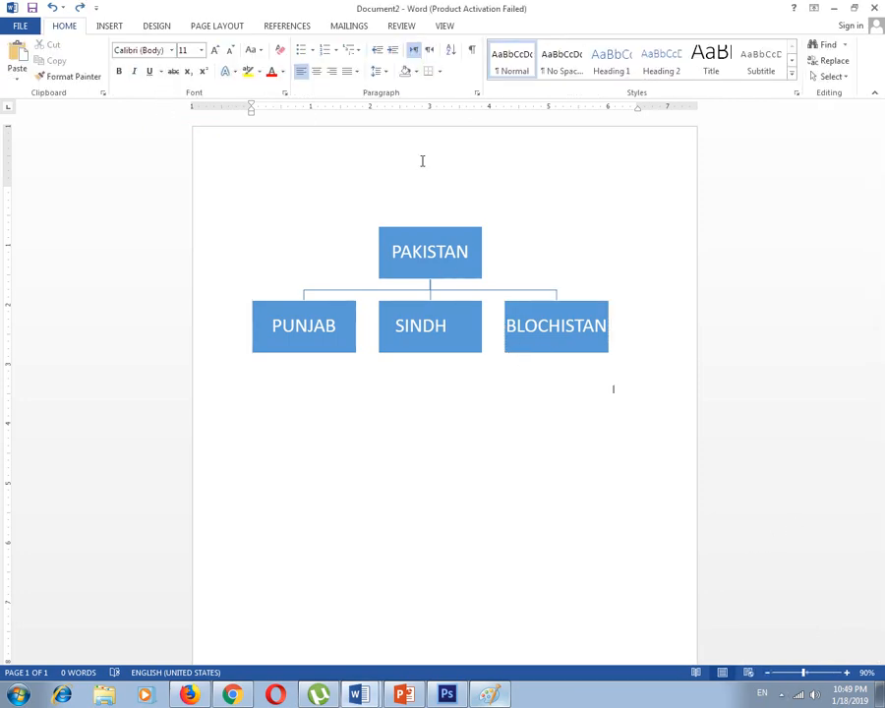
{"action": "left_click", "coordinate": [541, 324]}
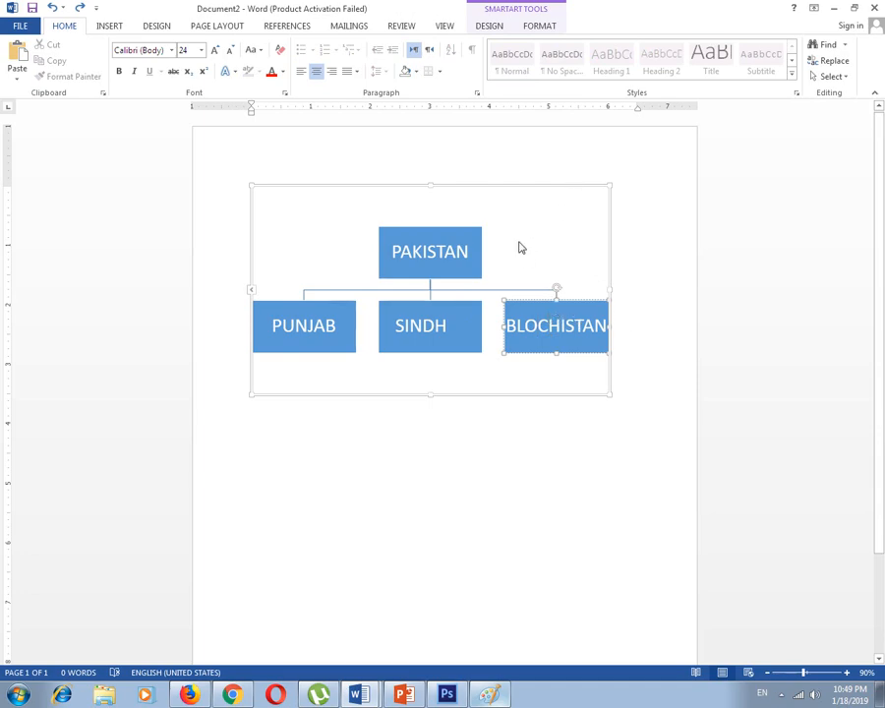
{"action": "left_click", "coordinate": [531, 27]}
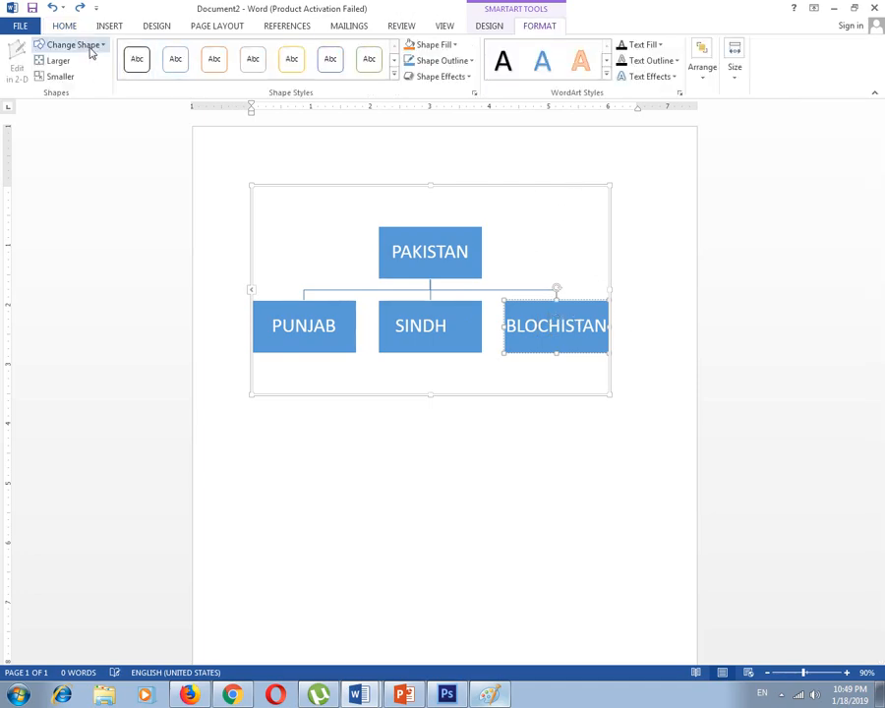
{"action": "left_click", "coordinate": [489, 25]}
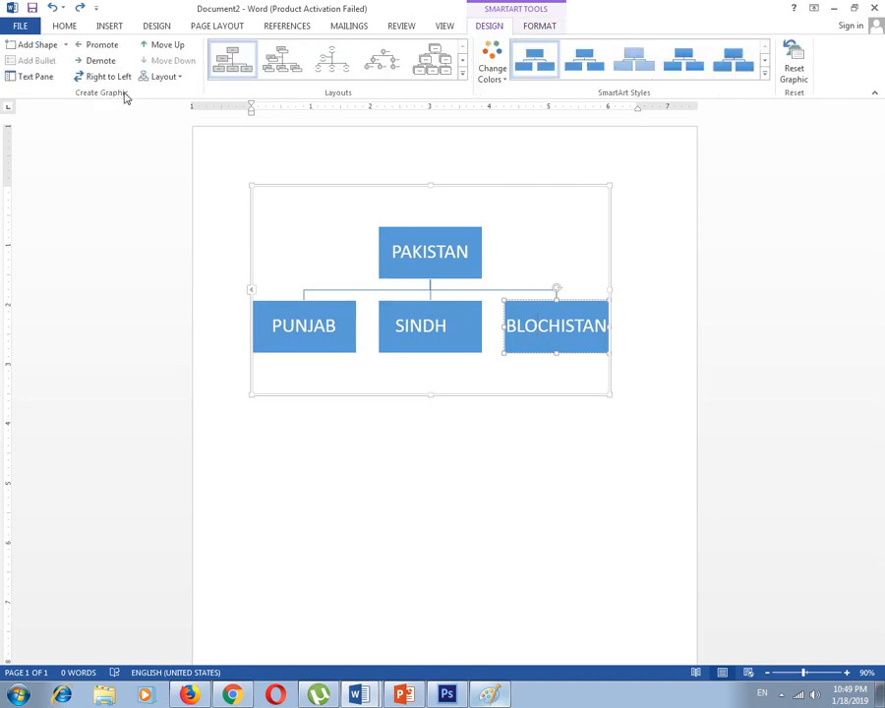
- Add an empty box after the BLOCHISTAN box in the lower row of the chart
{"action": "left_click", "coordinate": [67, 45]}
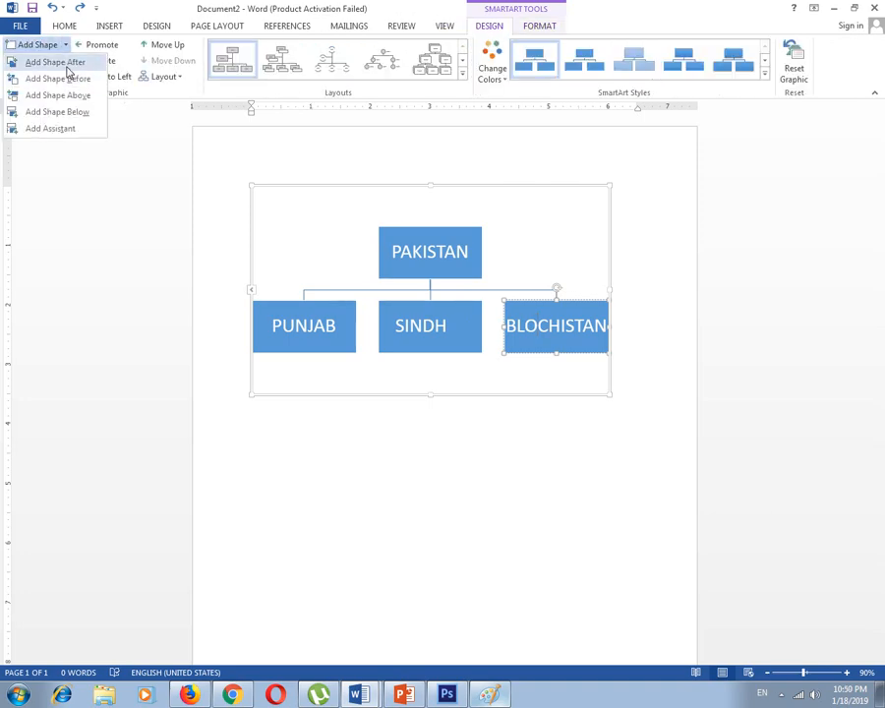
{"action": "left_click", "coordinate": [55, 62]}
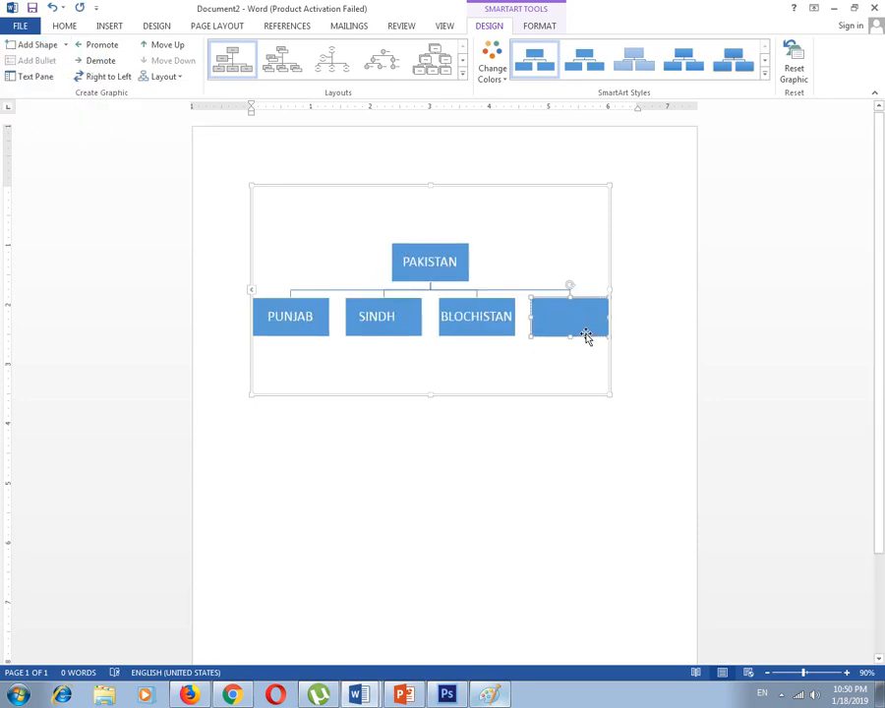
{"action": "left_click", "coordinate": [65, 44]}
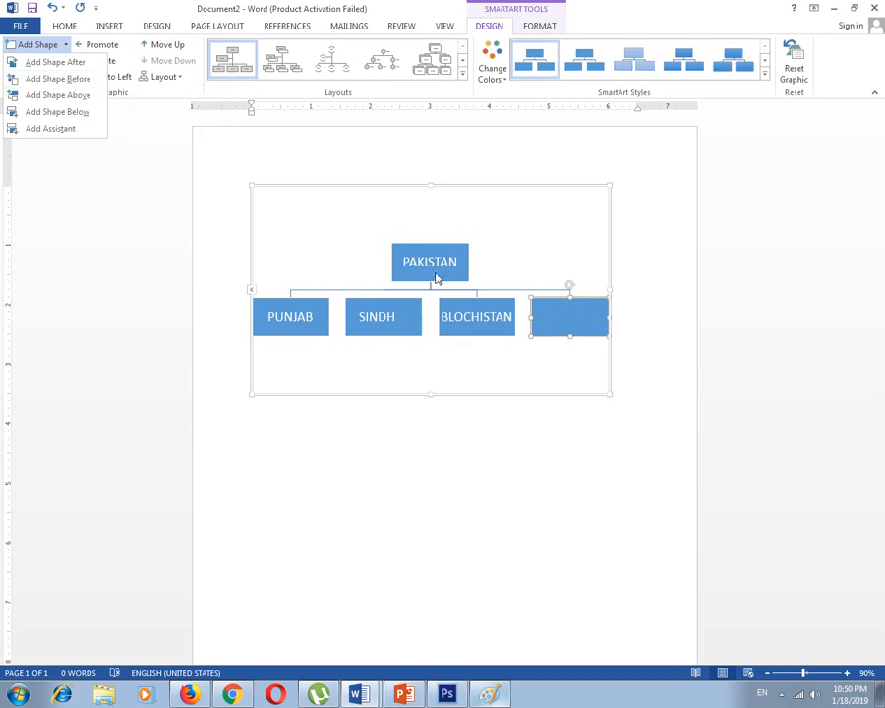
{"action": "left_click", "coordinate": [477, 315]}
{"action": "left_click", "coordinate": [459, 316]}
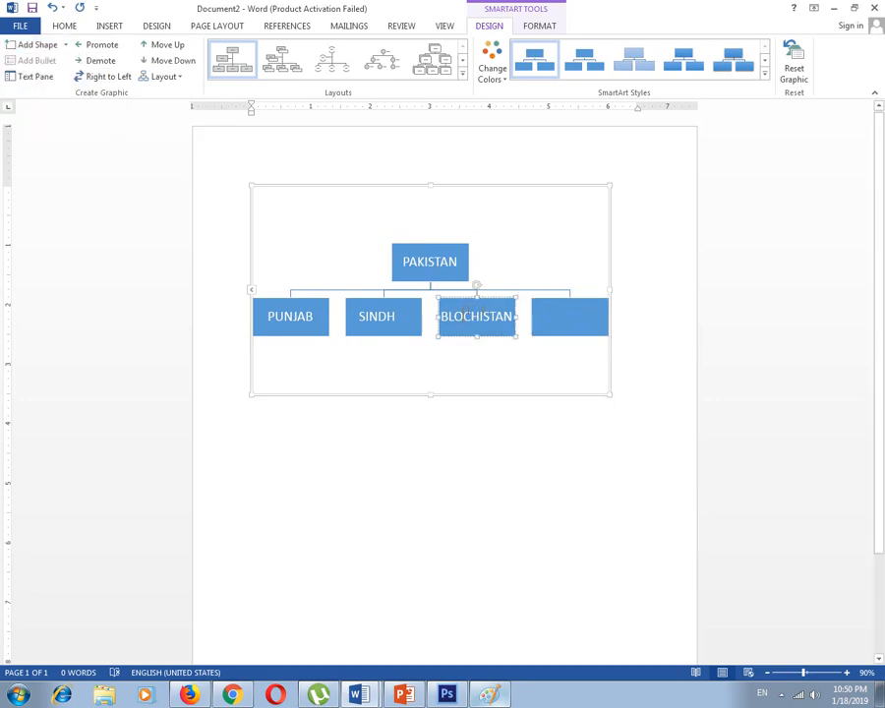
{"action": "left_click", "coordinate": [397, 313]}
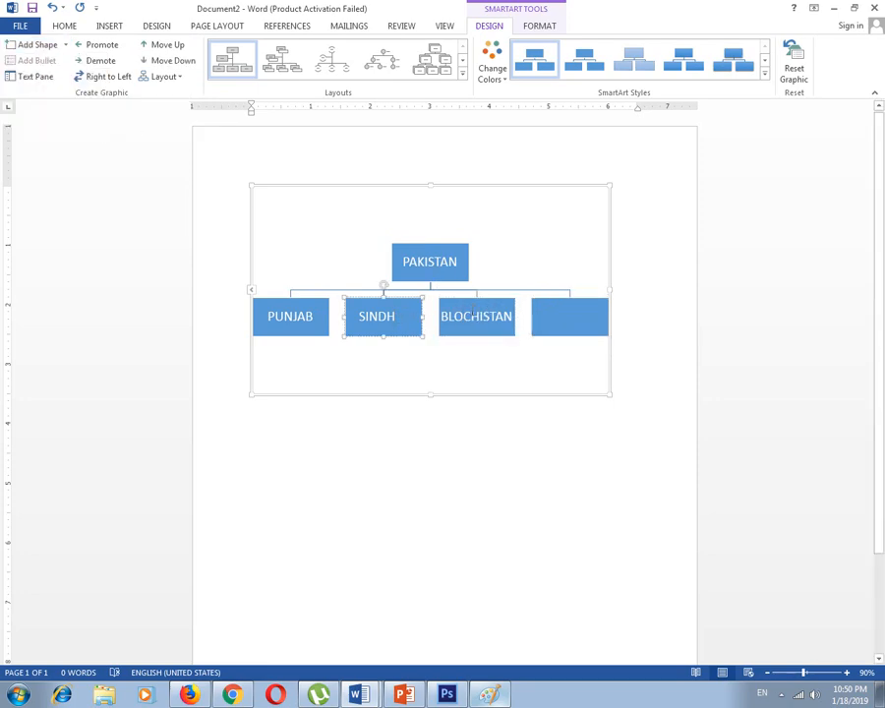
- Try adding a default shape to the BLOCHISTAN box
{"action": "left_click", "coordinate": [477, 315]}
{"action": "left_click", "coordinate": [49, 44]}
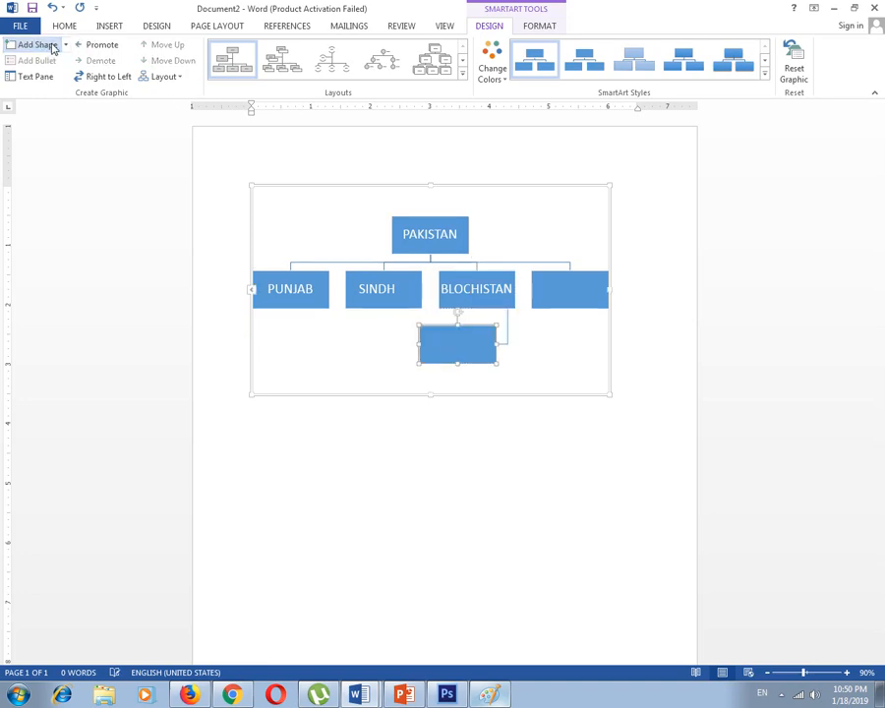
{"action": "key", "text": "ctrl+z"}
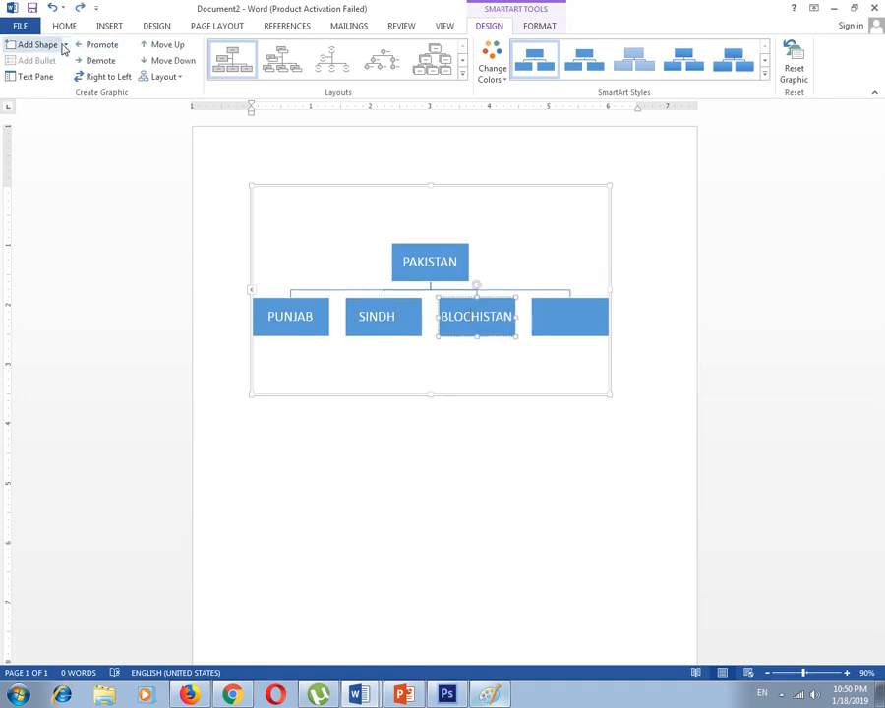
{"action": "left_click", "coordinate": [59, 46]}
{"action": "key", "text": "ctrl+z"}
- Insert an empty box before the BLOCHISTAN box and add two boxes below that new box
{"action": "left_click", "coordinate": [65, 44]}
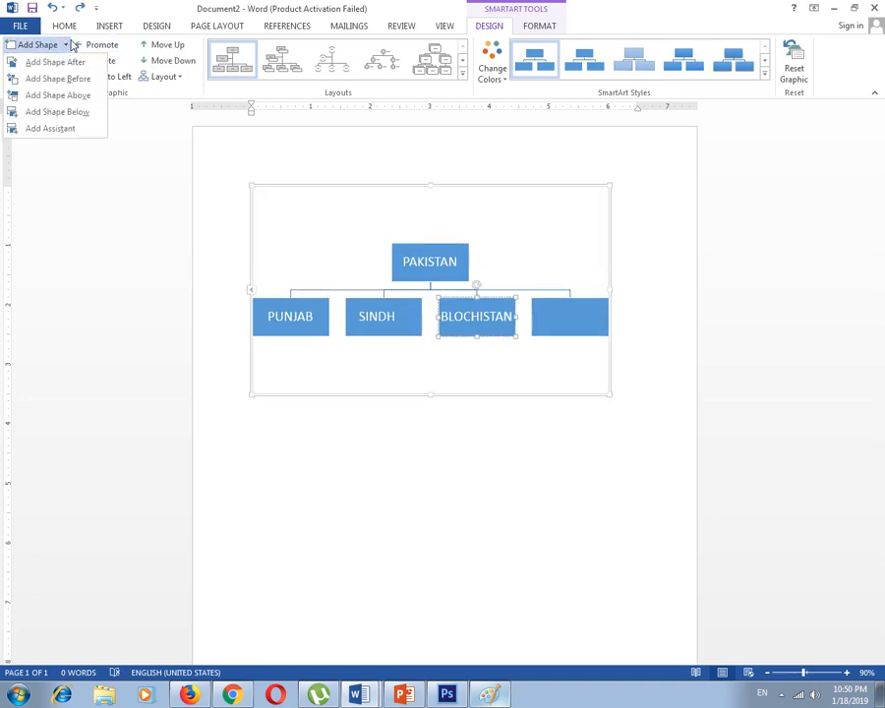
{"action": "left_click", "coordinate": [77, 83]}
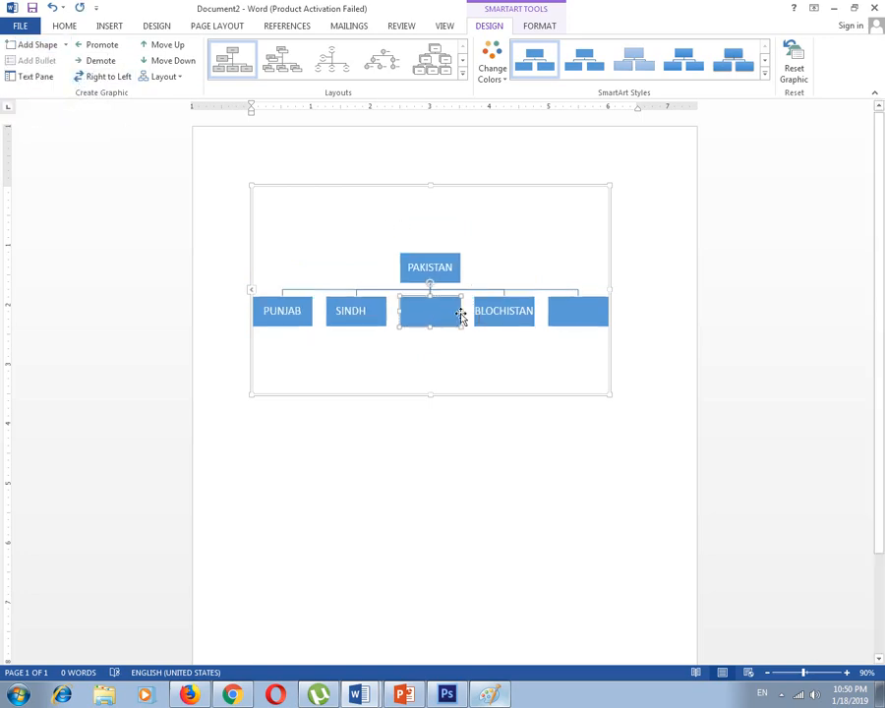
{"action": "left_click", "coordinate": [65, 45]}
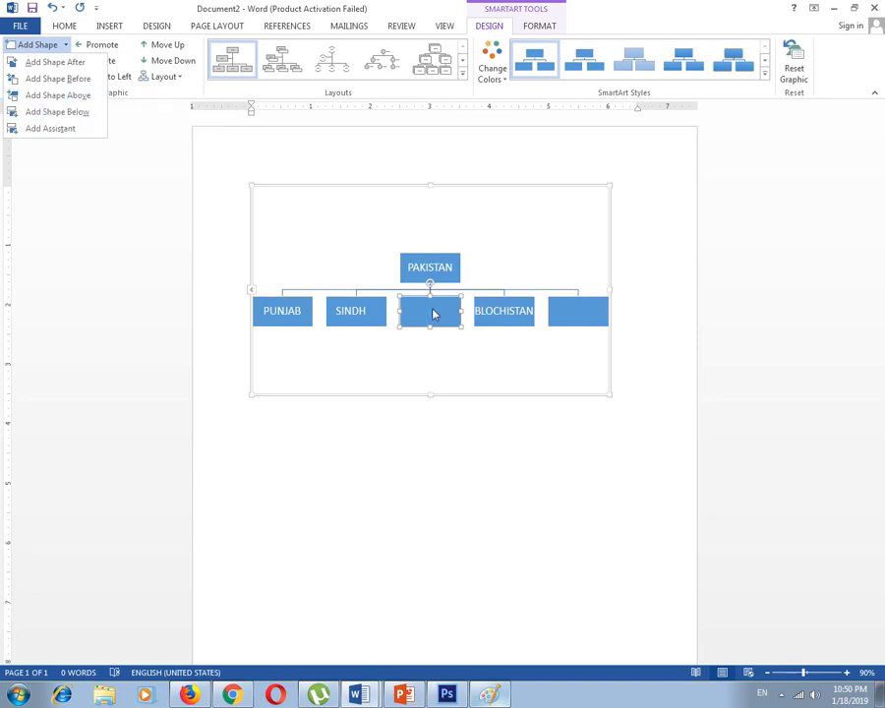
{"action": "left_click", "coordinate": [78, 111]}
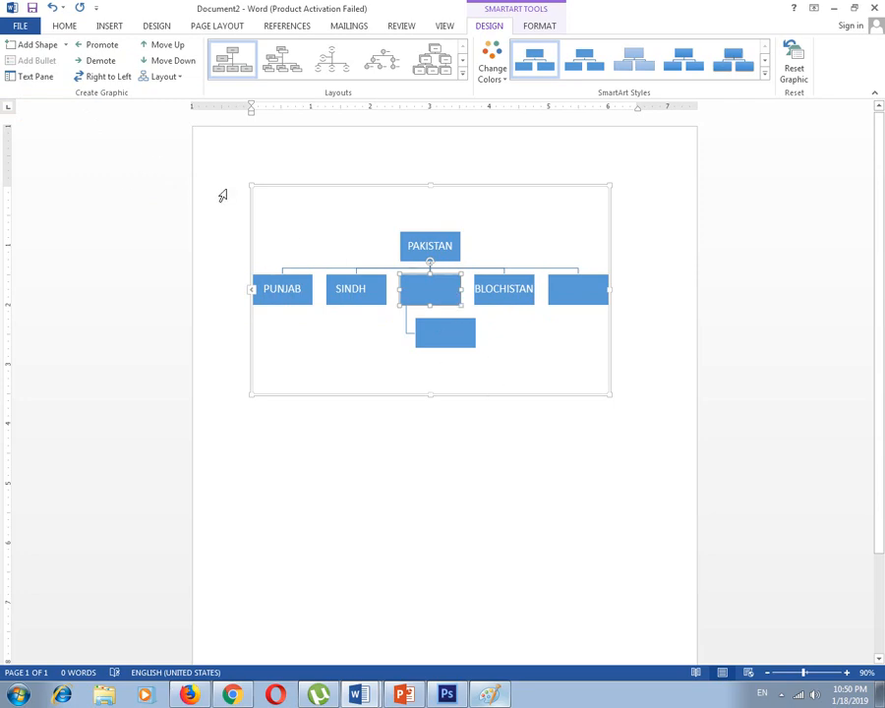
{"action": "left_click", "coordinate": [67, 45]}
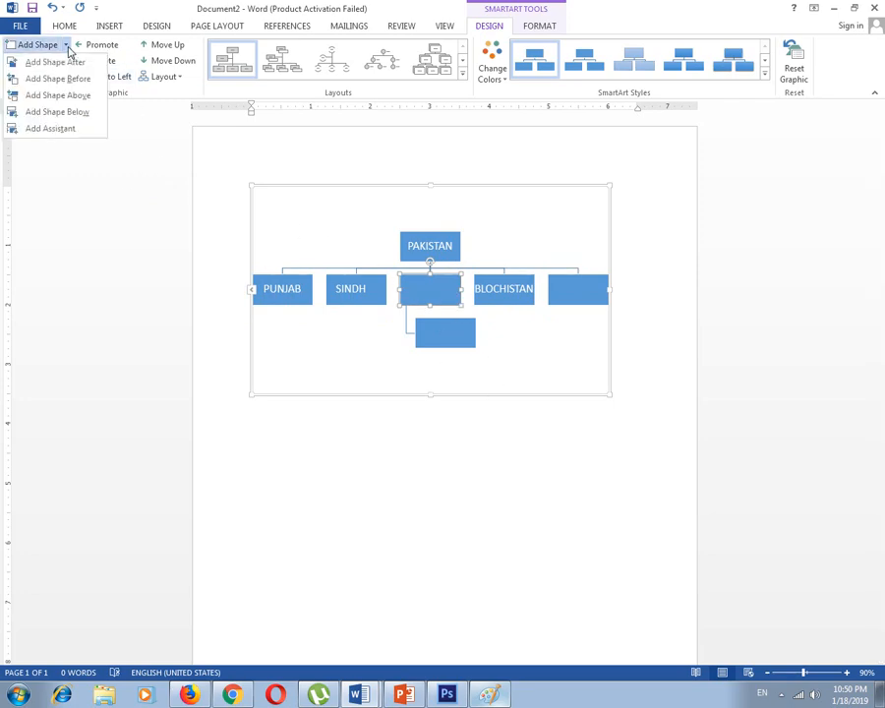
{"action": "left_click", "coordinate": [75, 110]}
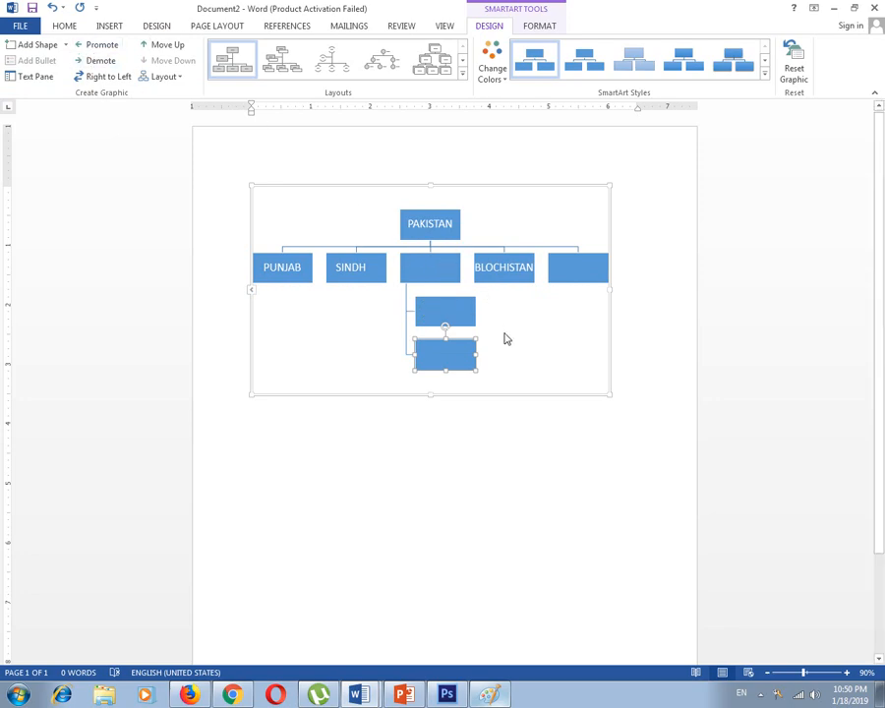
- Add an empty box after the PAKISTAN box and build a chain of two subordinate boxes beneath it
{"action": "left_click", "coordinate": [444, 232]}
{"action": "left_click", "coordinate": [65, 44]}
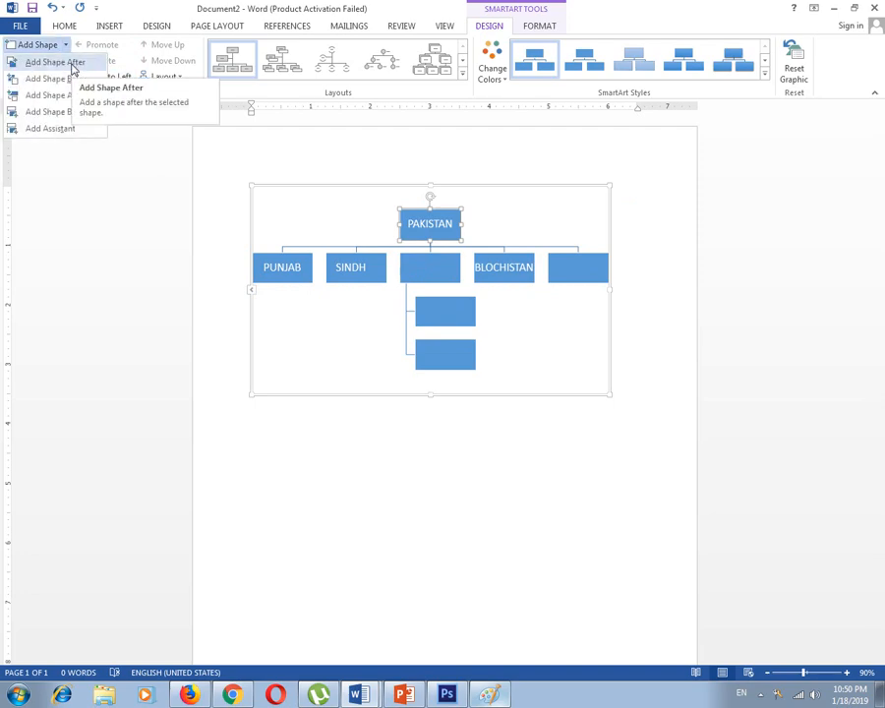
{"action": "left_click", "coordinate": [72, 64]}
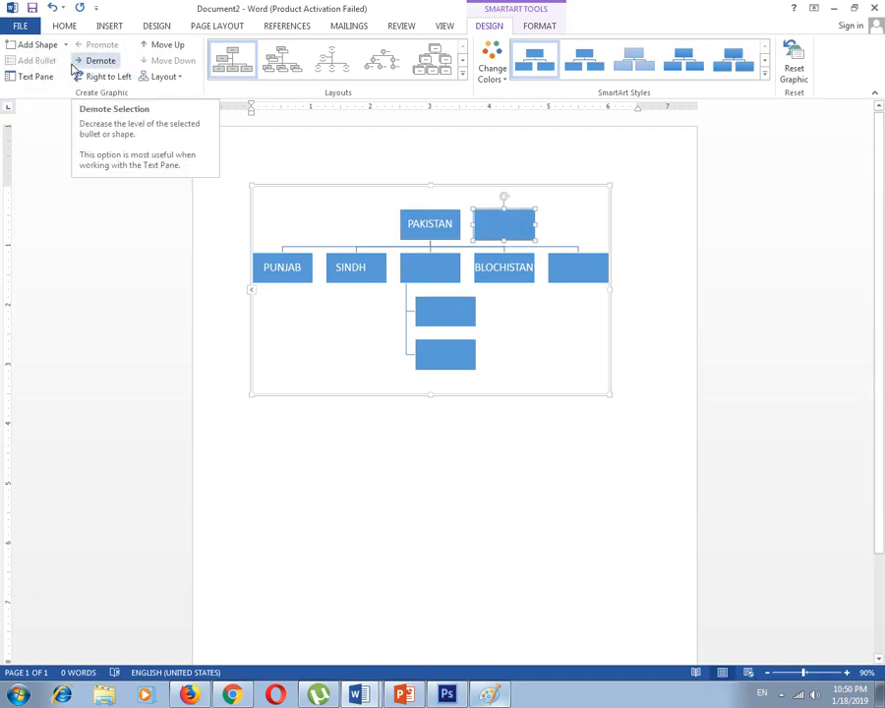
{"action": "left_click", "coordinate": [50, 46]}
{"action": "left_click", "coordinate": [65, 45]}
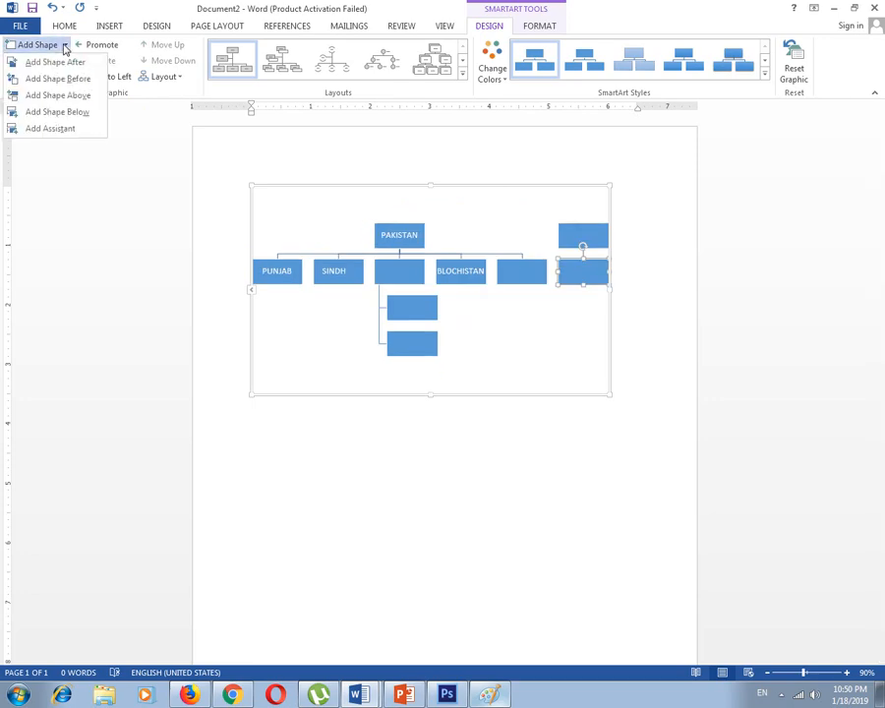
{"action": "left_click", "coordinate": [66, 112]}
{"action": "left_click", "coordinate": [486, 354]}
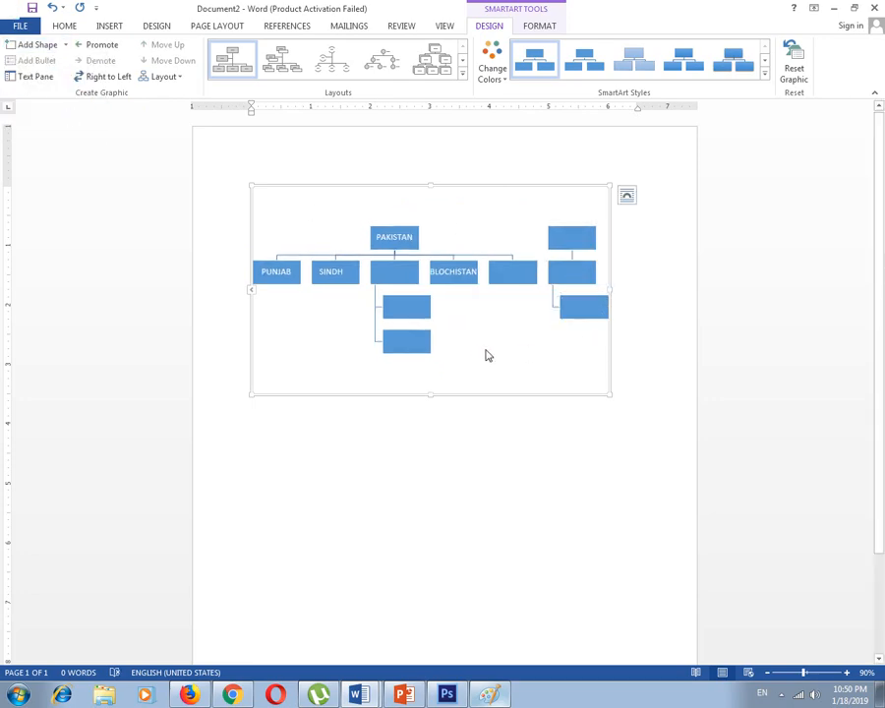
- Undo all the box additions back to PAKISTAN with only PUNJAB, SINDH and BLOCHISTAN
{"action": "key", "text": "ctrl+z"}
{"action": "key", "text": "ctrl+z"}
{"action": "key", "text": "ctrl+z"}
{"action": "key", "text": "ctrl+z"}
{"action": "key", "text": "ctrl+z"}
{"action": "key", "text": "ctrl+z"}
{"action": "key", "text": "ctrl+z"}
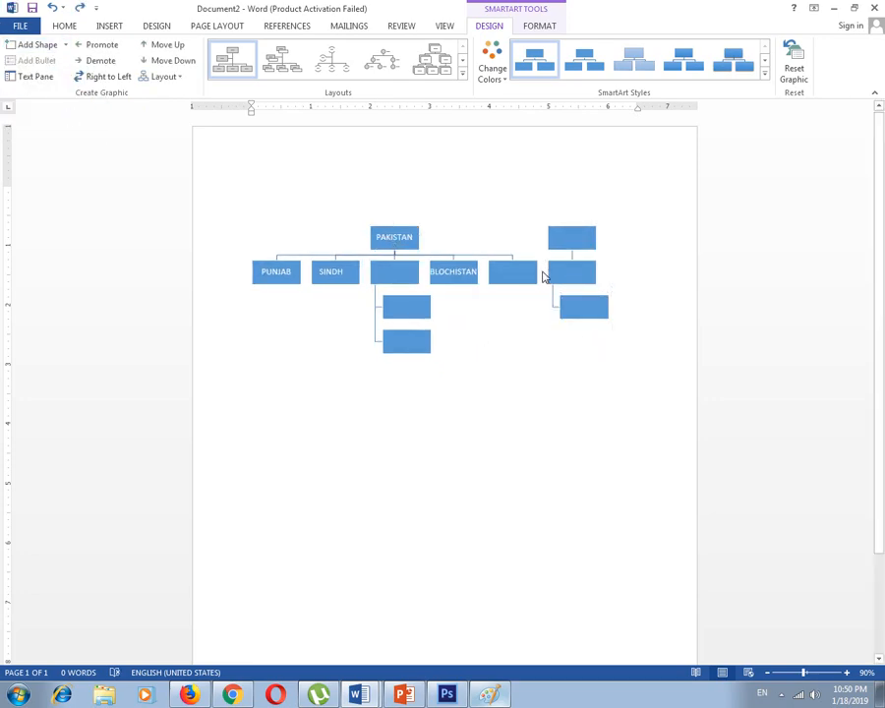
{"action": "left_click", "coordinate": [510, 258]}
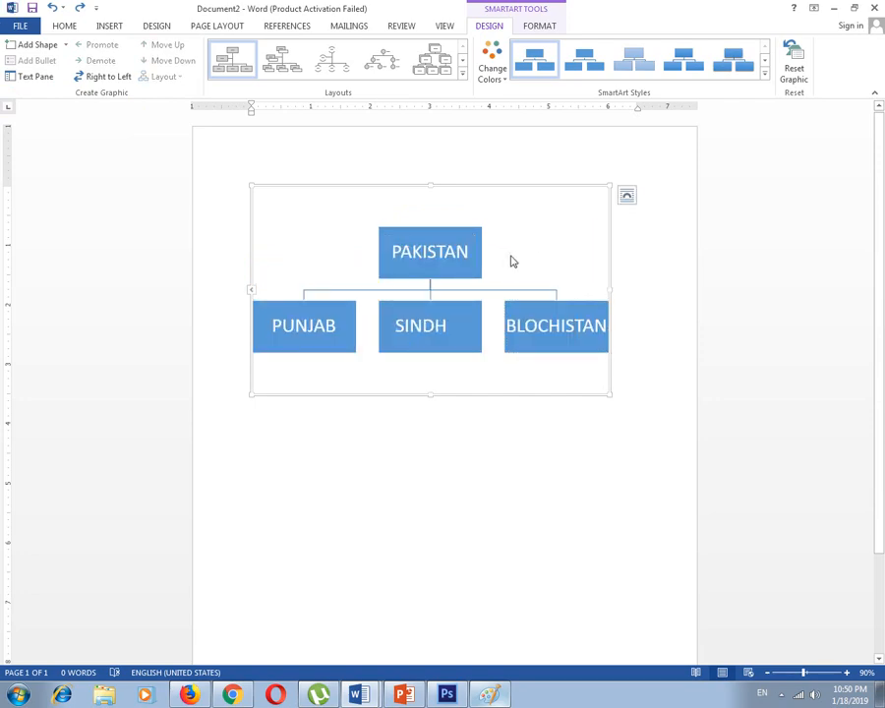
- Apply the Bird's Eye Scene 3-D SmartArt style to the whole organization chart
{"action": "left_click", "coordinate": [541, 302]}
{"action": "left_click", "coordinate": [444, 251]}
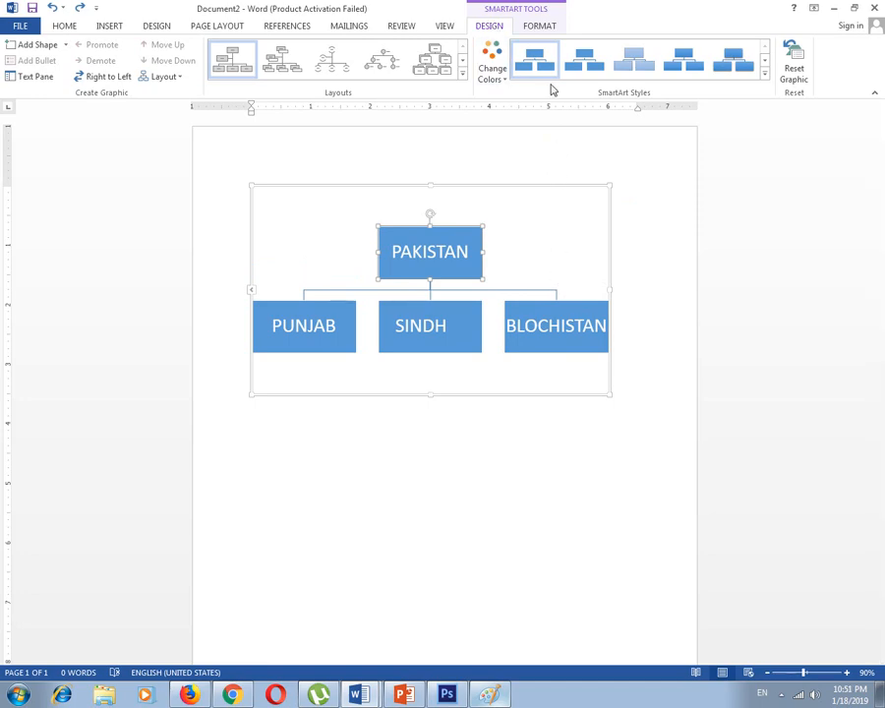
{"action": "left_click", "coordinate": [611, 185]}
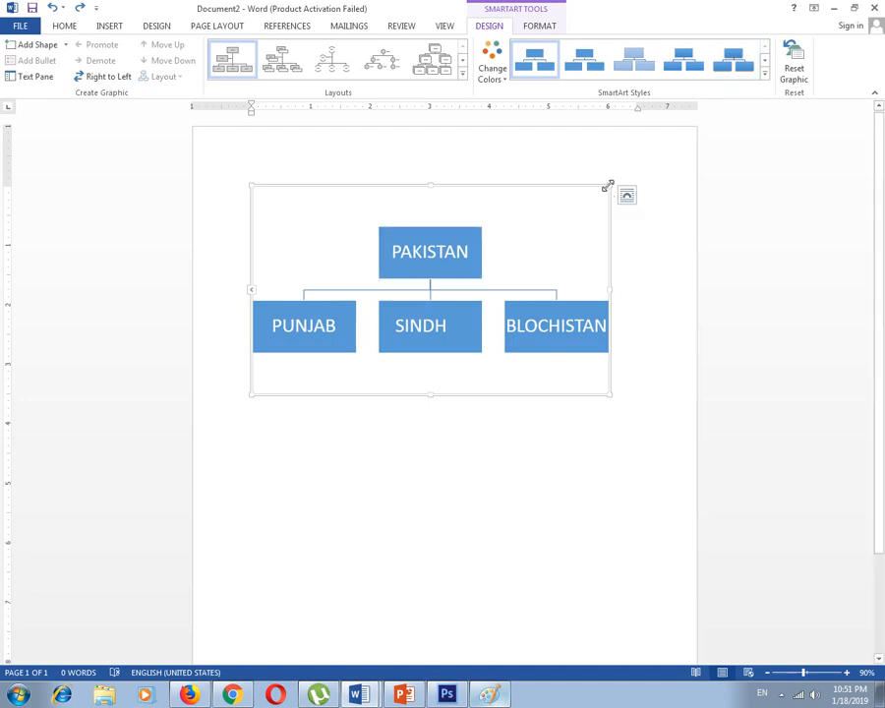
{"action": "left_click", "coordinate": [764, 72]}
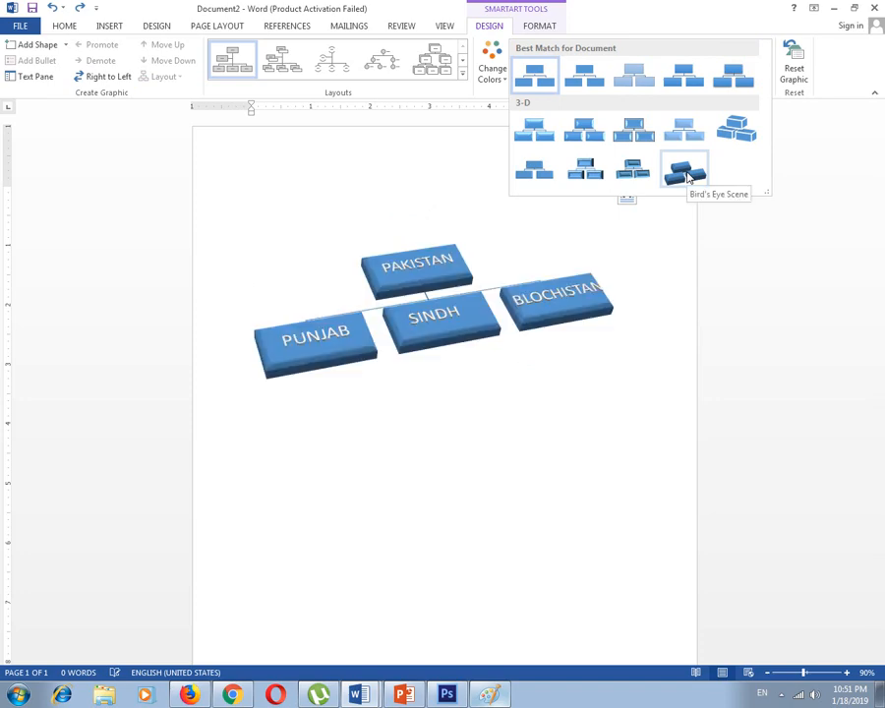
{"action": "left_click", "coordinate": [686, 174]}
- Try the tilted block style and the first 3-D style on the chart, and settle on the second 3-D style
{"action": "left_click", "coordinate": [762, 81]}
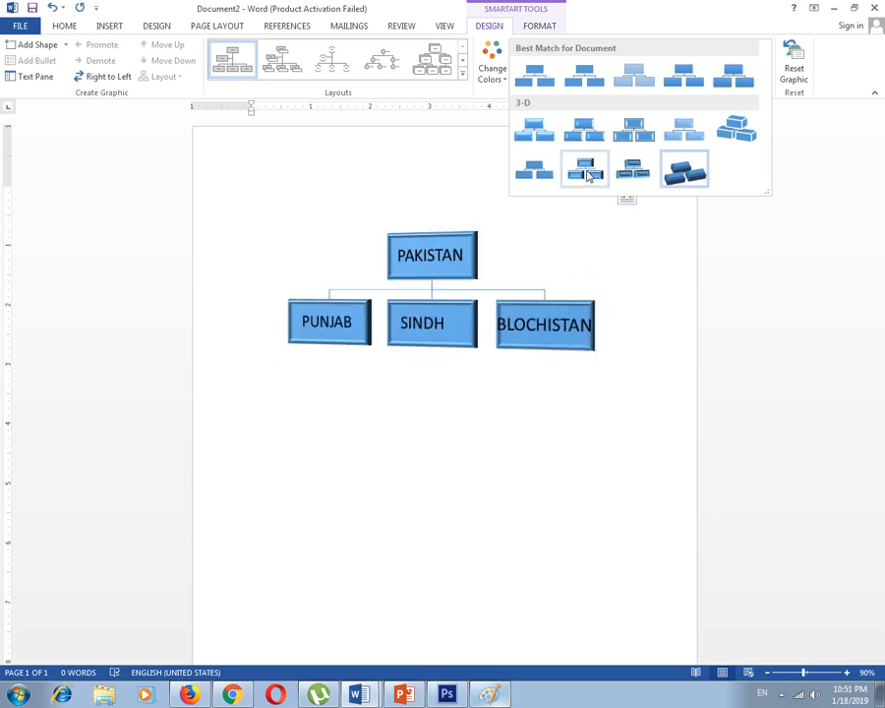
{"action": "left_click", "coordinate": [739, 136]}
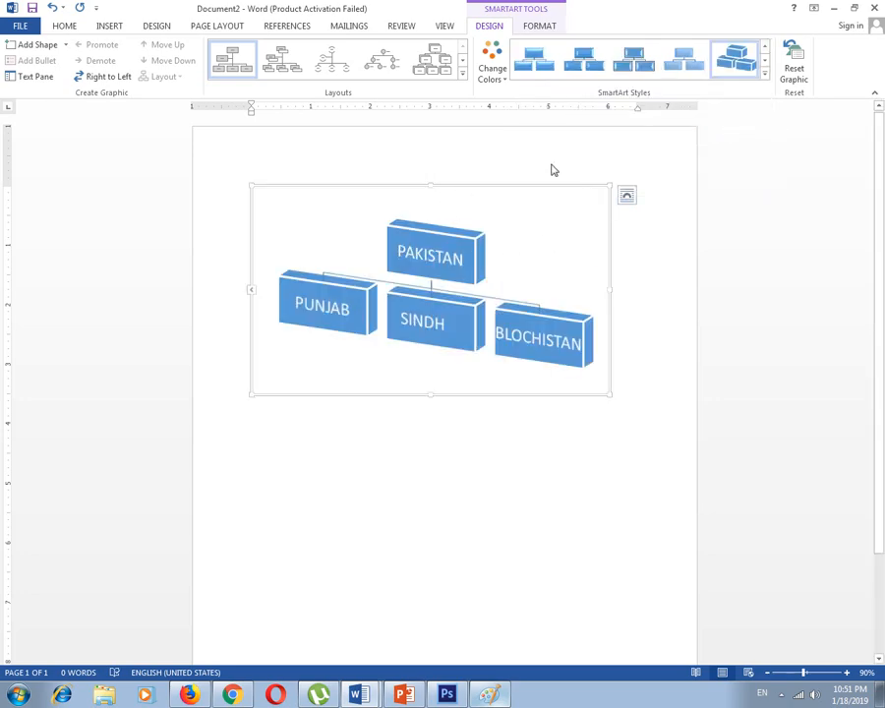
{"action": "left_click", "coordinate": [530, 69]}
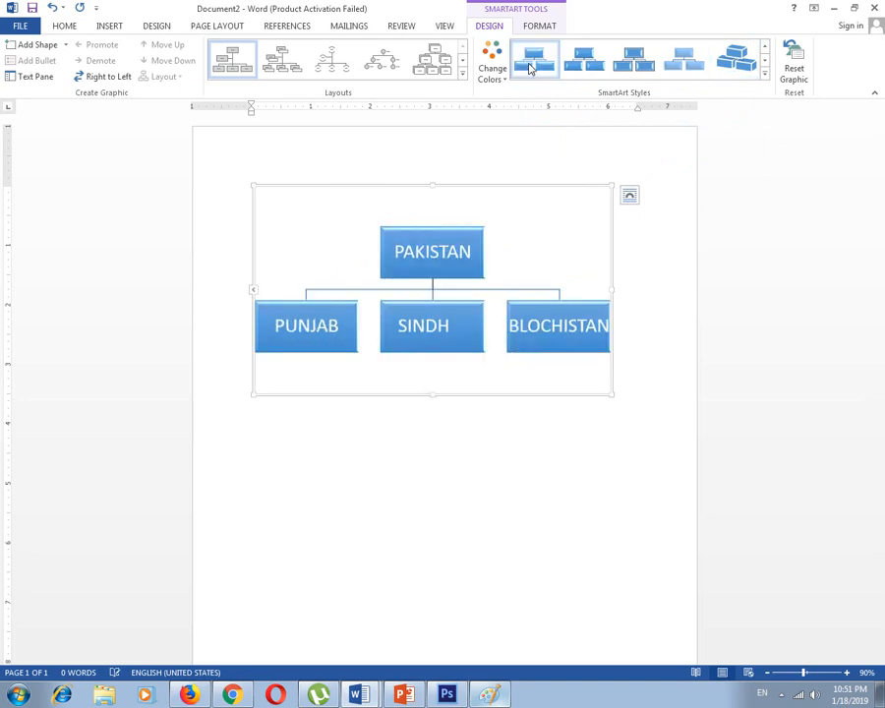
{"action": "left_click", "coordinate": [585, 69]}
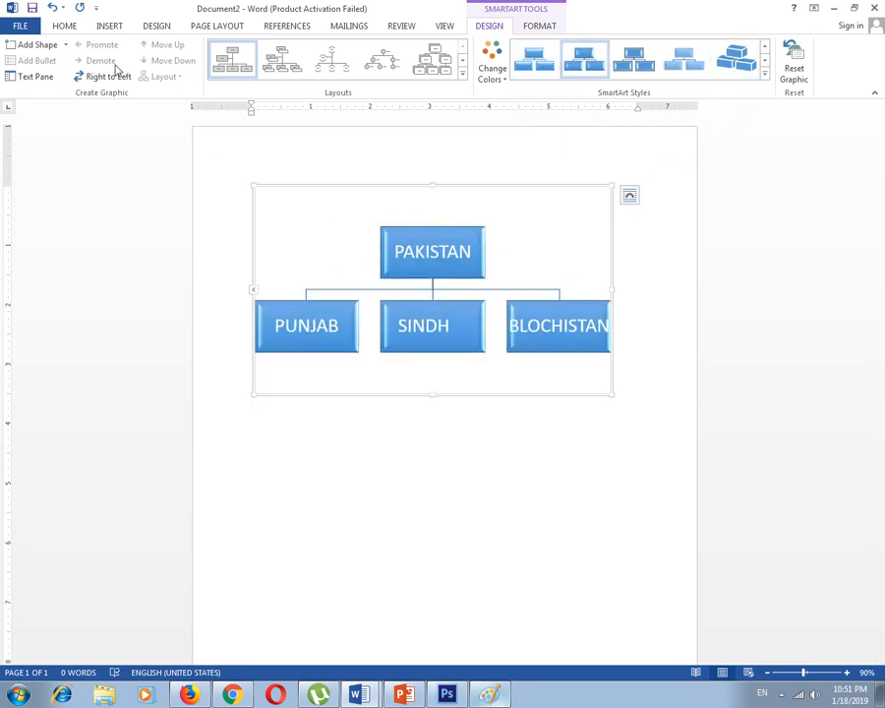
- Try adding an empty box before the PAKISTAN box
{"action": "left_click", "coordinate": [65, 44]}
{"action": "left_click", "coordinate": [65, 78]}
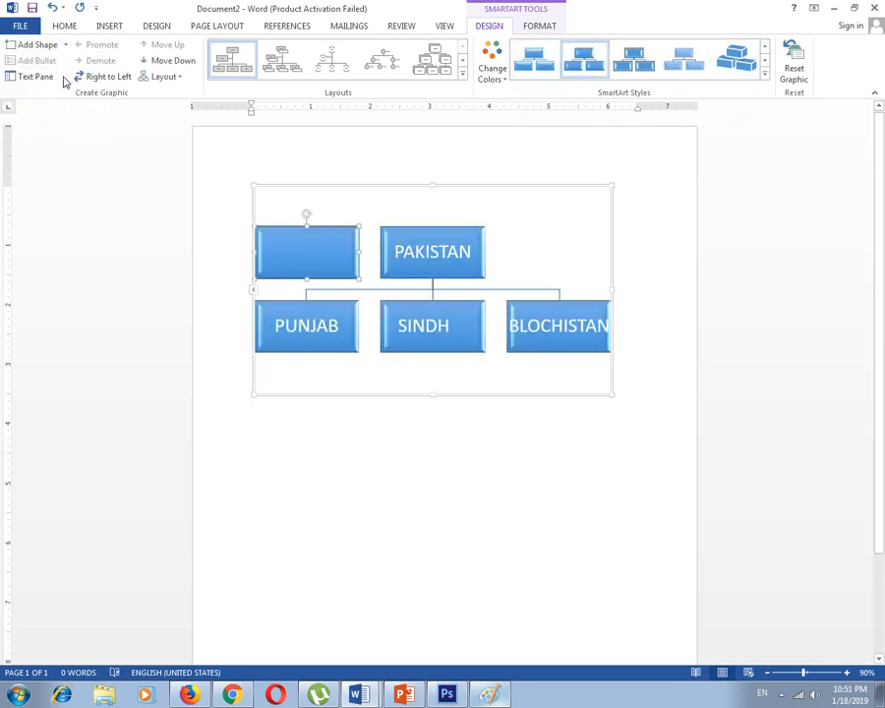
{"action": "key", "text": "ctrl+z"}
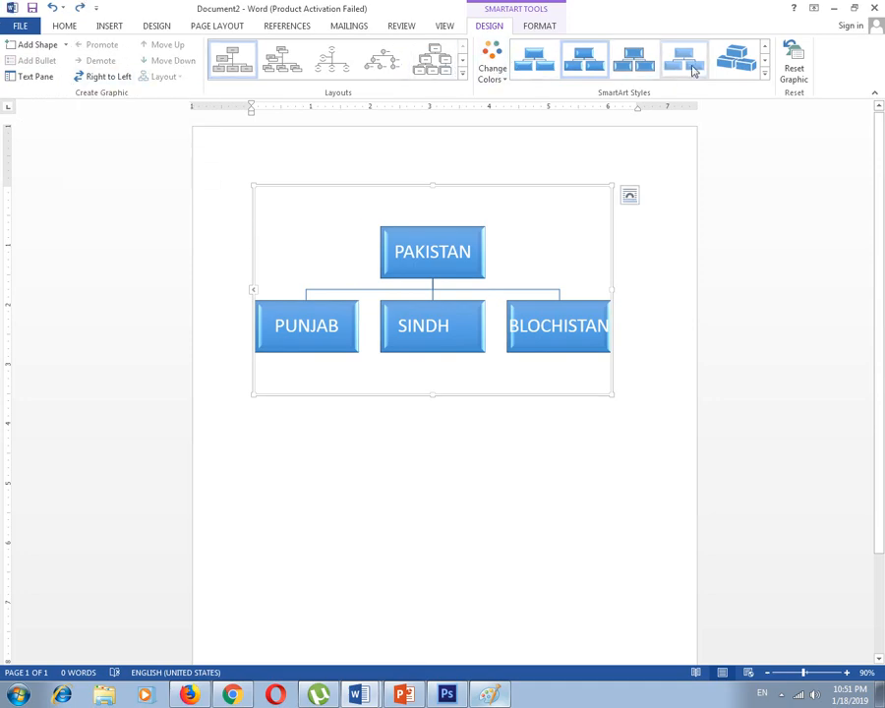
- Try the yellow-and-green Colorful scheme and the solid blue Accent 1 scheme on the chart
{"action": "left_click", "coordinate": [764, 74]}
{"action": "left_click", "coordinate": [492, 67]}
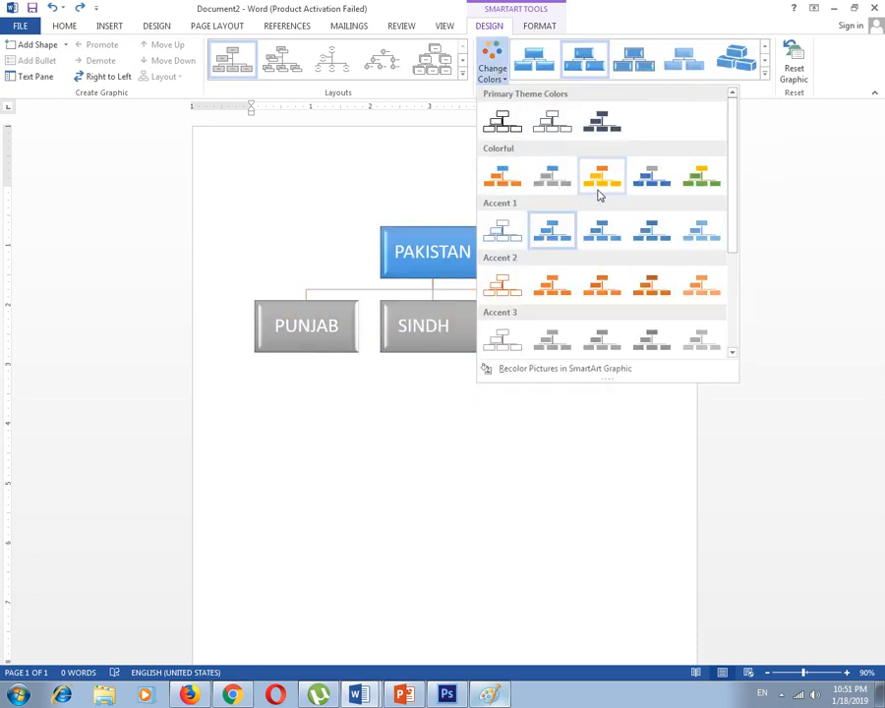
{"action": "left_click", "coordinate": [696, 182]}
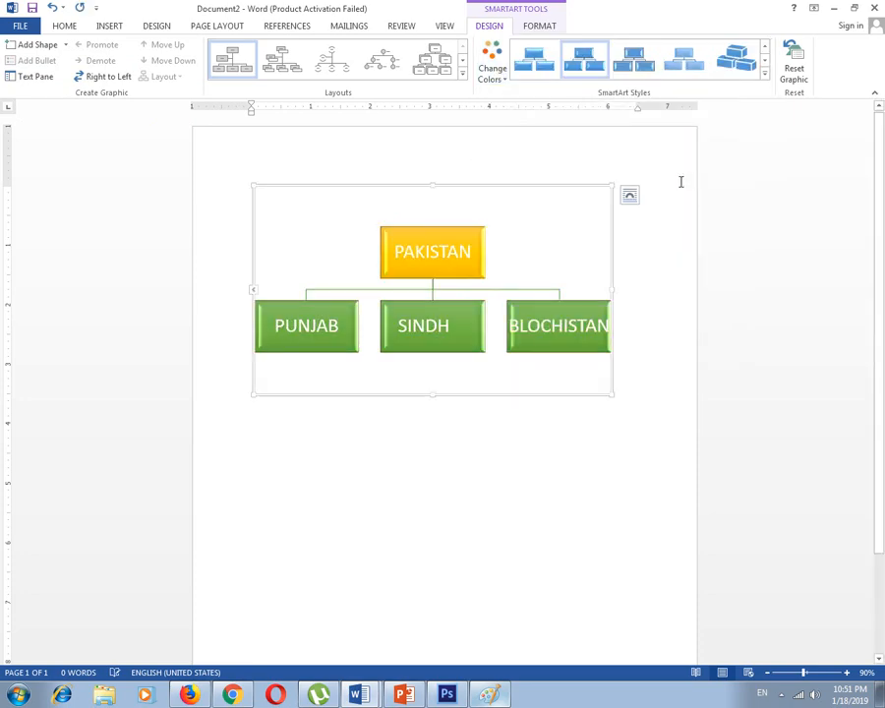
{"action": "left_click", "coordinate": [500, 78]}
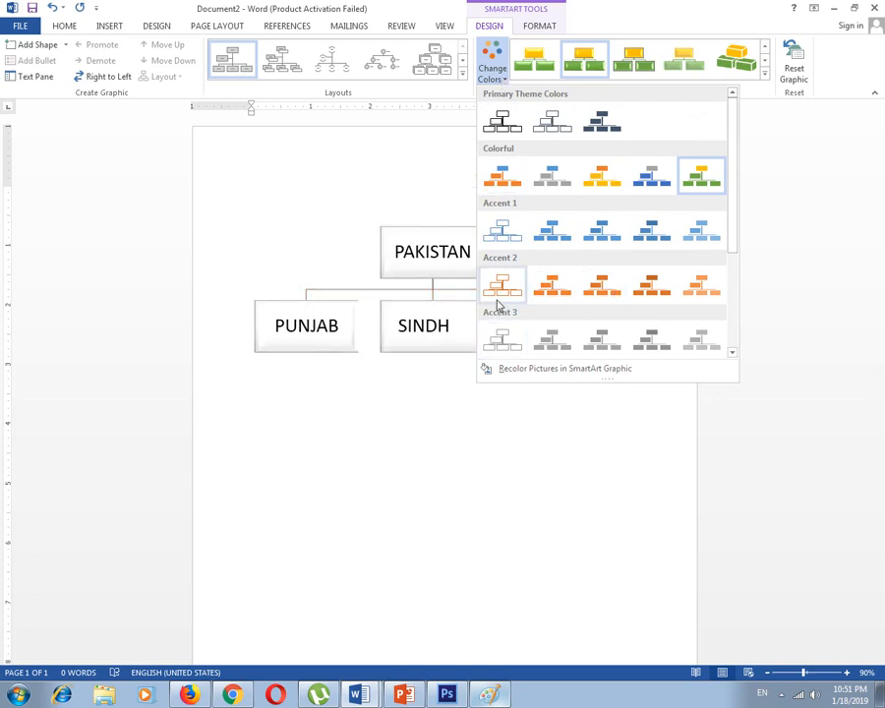
{"action": "left_click", "coordinate": [560, 236]}
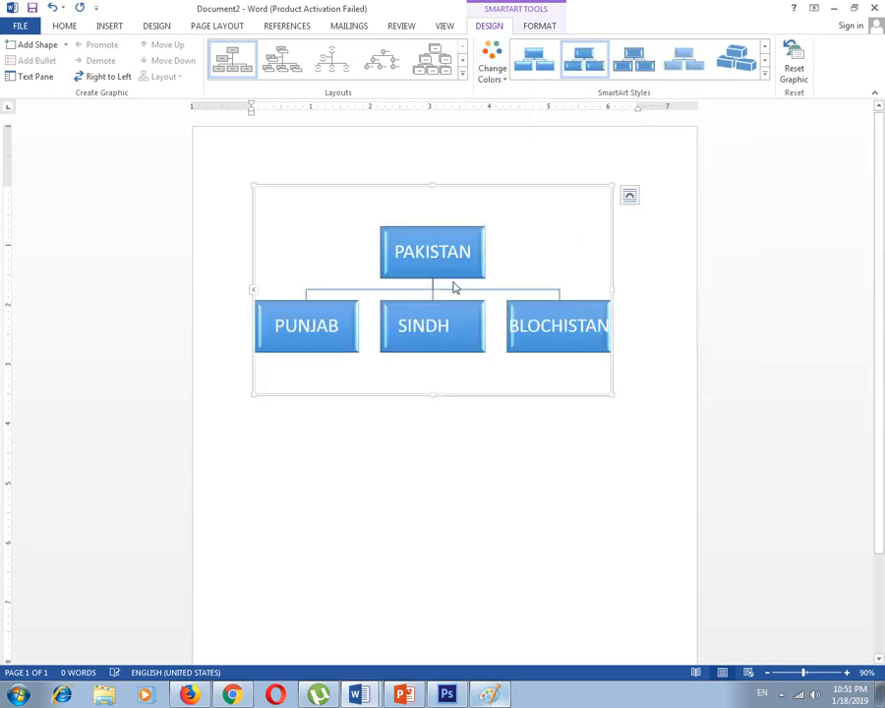
- Recolor the chart with the fourth Accent 1 color variation and look over the available layouts
{"action": "left_click", "coordinate": [498, 76]}
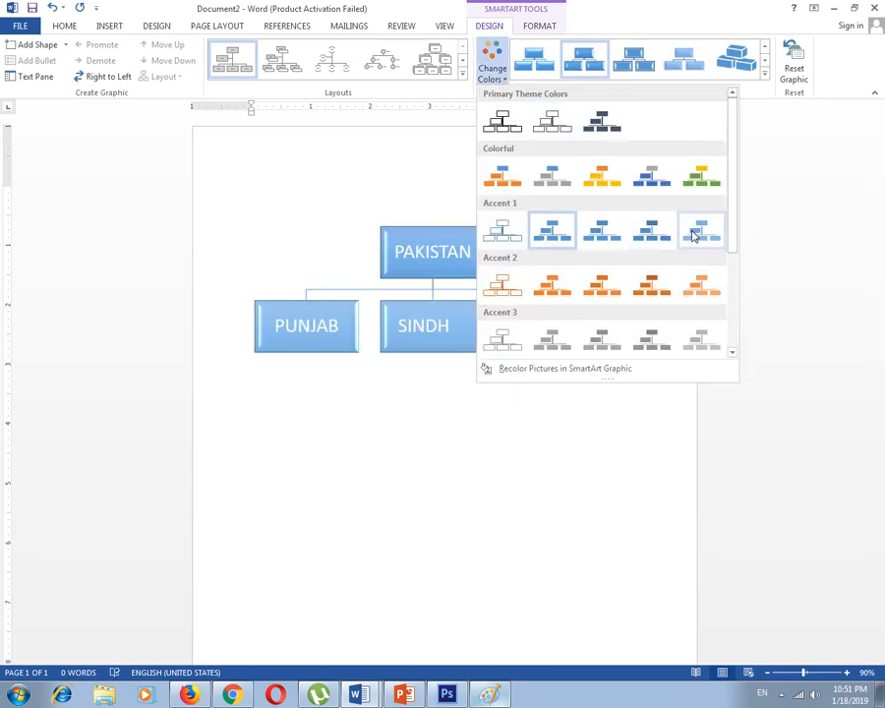
{"action": "left_click", "coordinate": [649, 222]}
{"action": "left_click", "coordinate": [461, 76]}
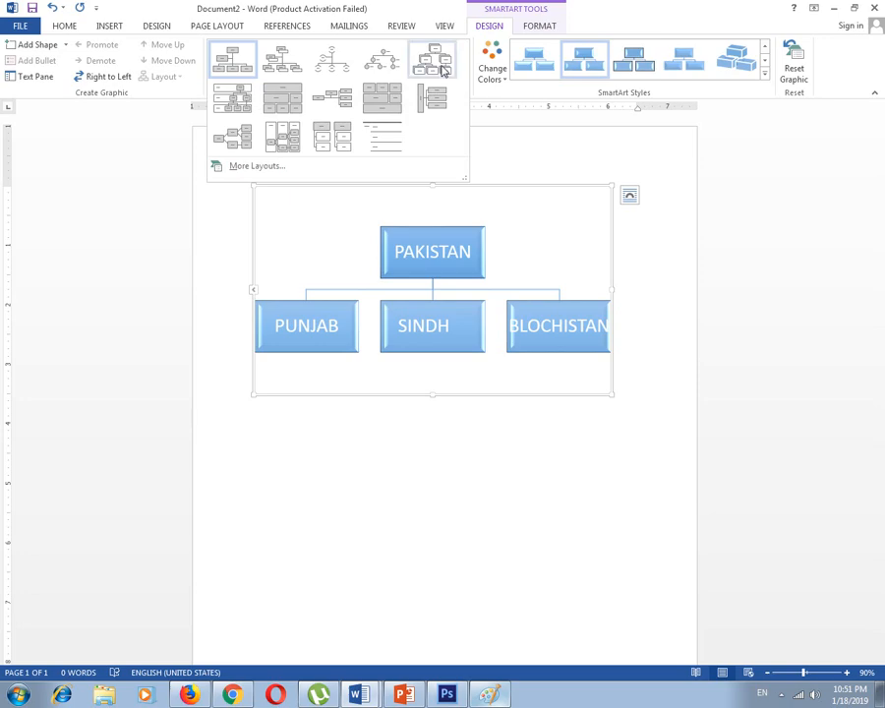
{"action": "left_click", "coordinate": [479, 204]}
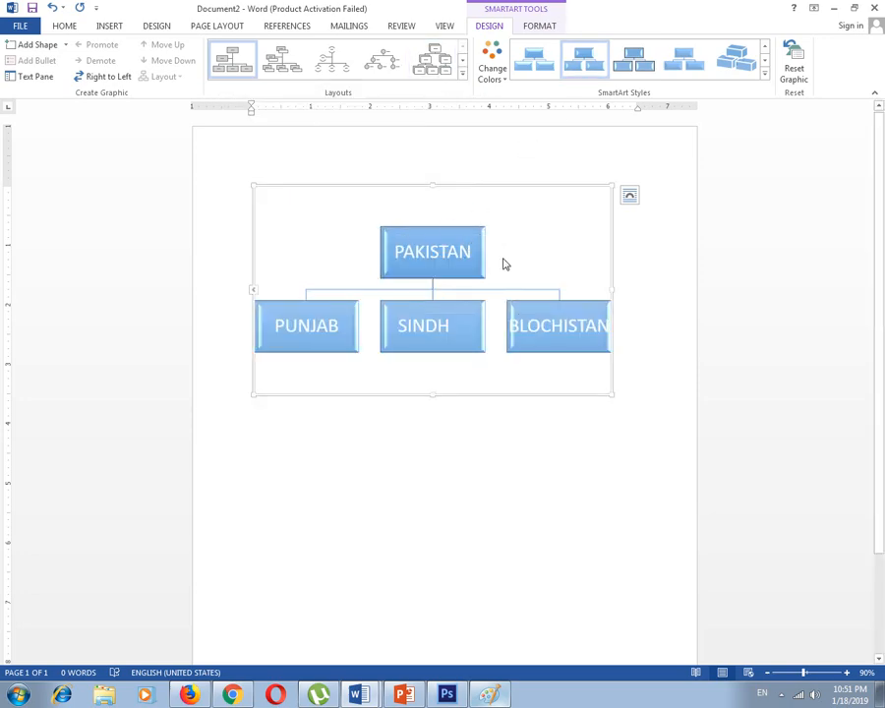
- Change the chart's layout to Horizontal Multi-Level Hierarchy
{"action": "left_click", "coordinate": [464, 75]}
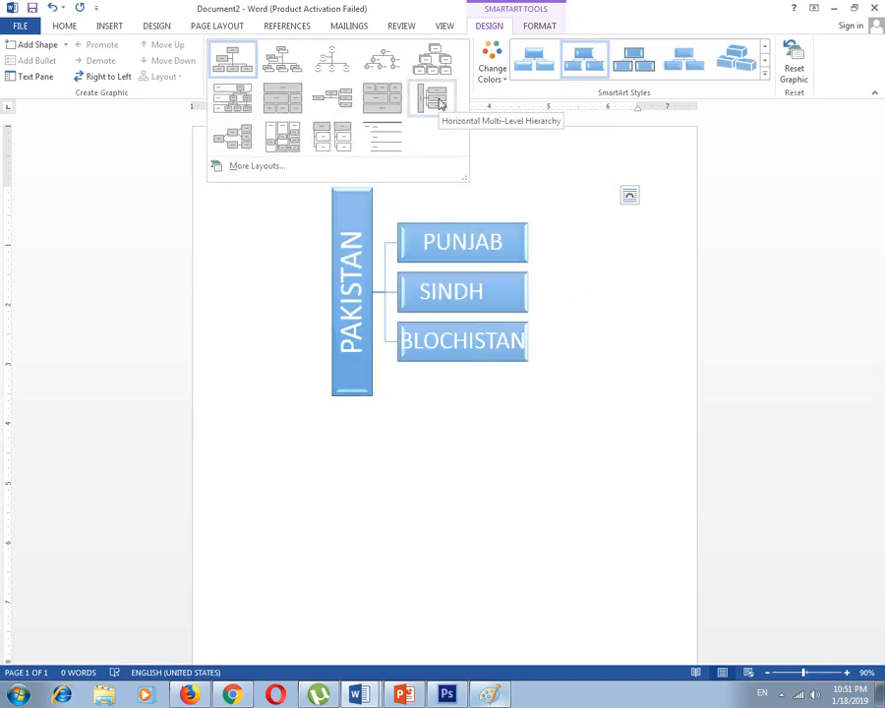
{"action": "left_click", "coordinate": [438, 101]}
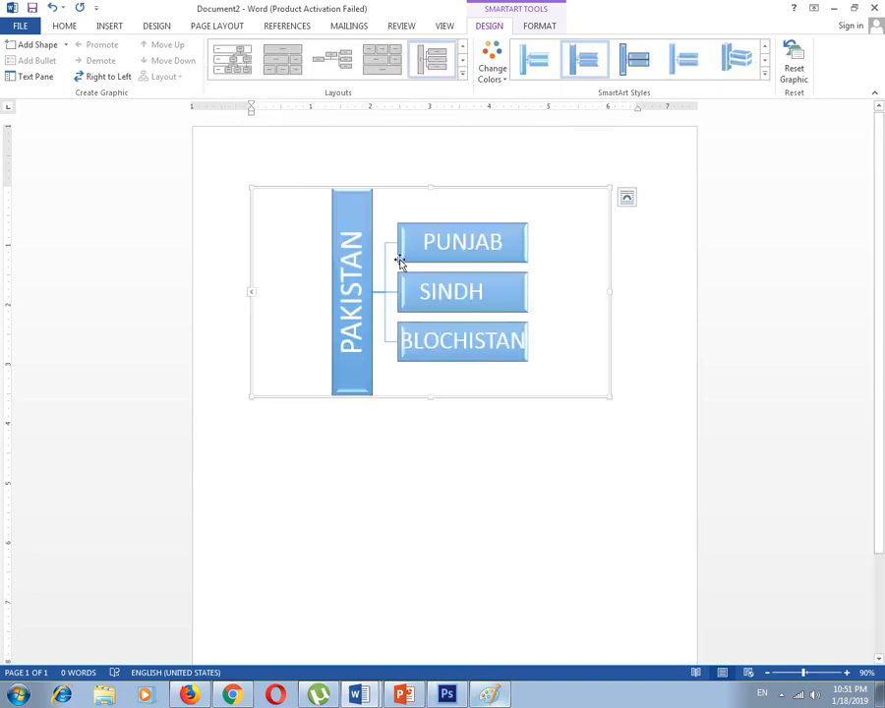
- Try adding another top-level box with Add Shape Before, label it N, and remove it again
{"action": "left_click", "coordinate": [66, 44]}
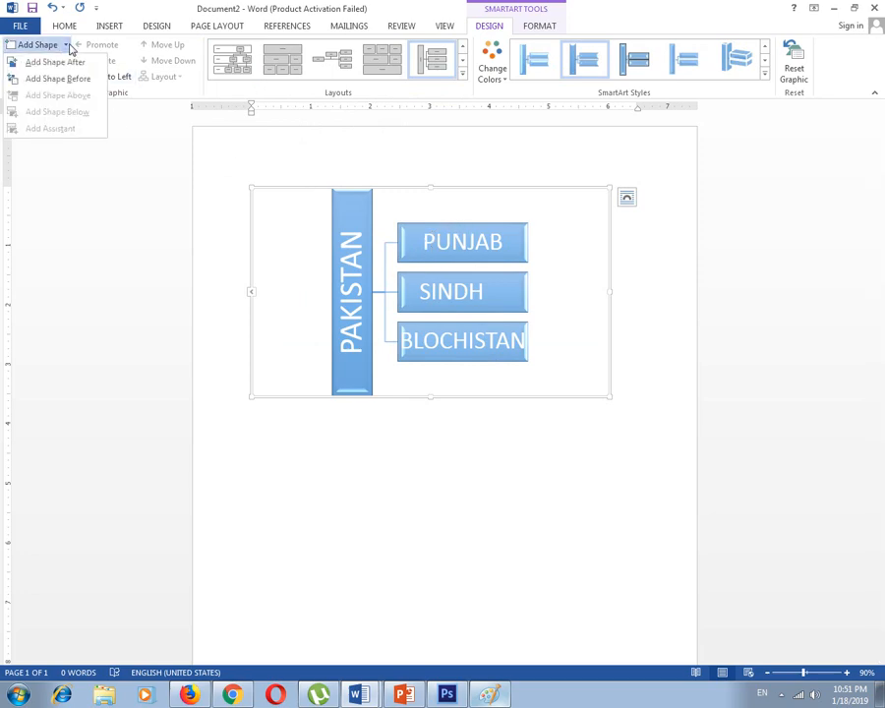
{"action": "left_click", "coordinate": [69, 79]}
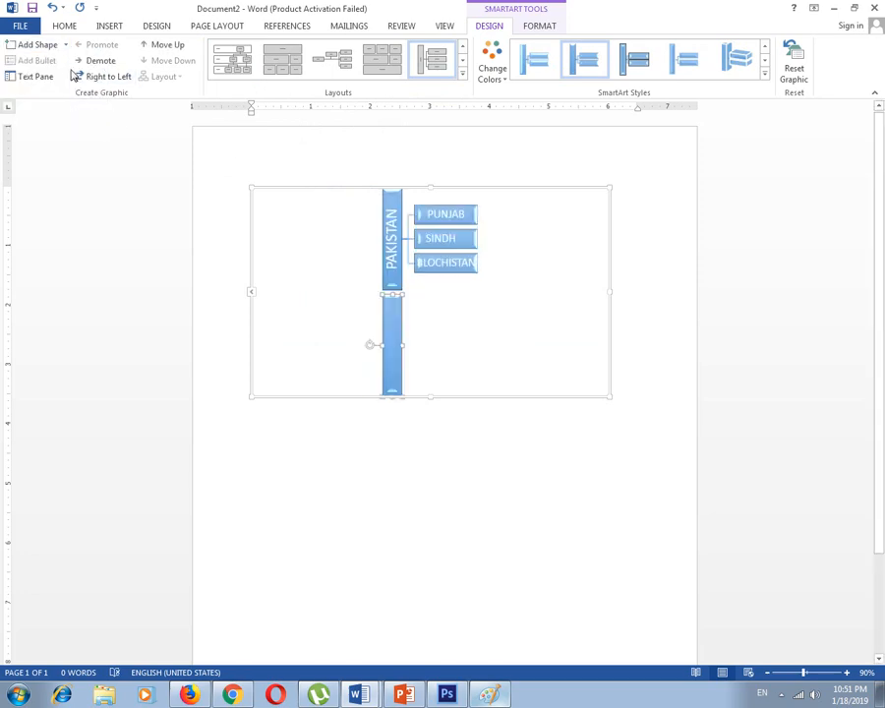
{"action": "type", "text": "N"}
{"action": "left_click", "coordinate": [448, 224]}
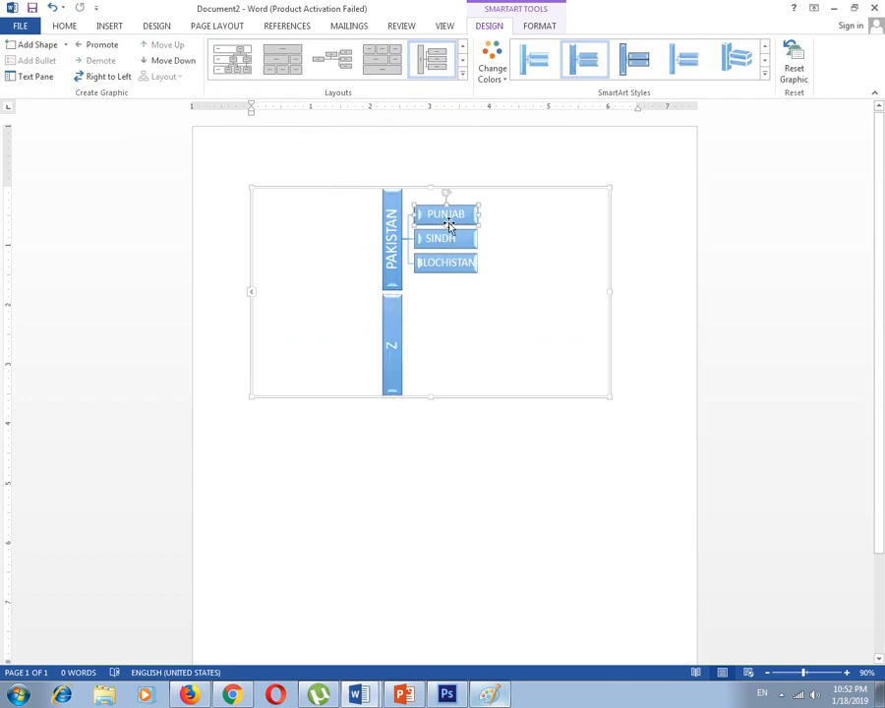
{"action": "left_click", "coordinate": [382, 323]}
{"action": "key", "text": "Delete"}
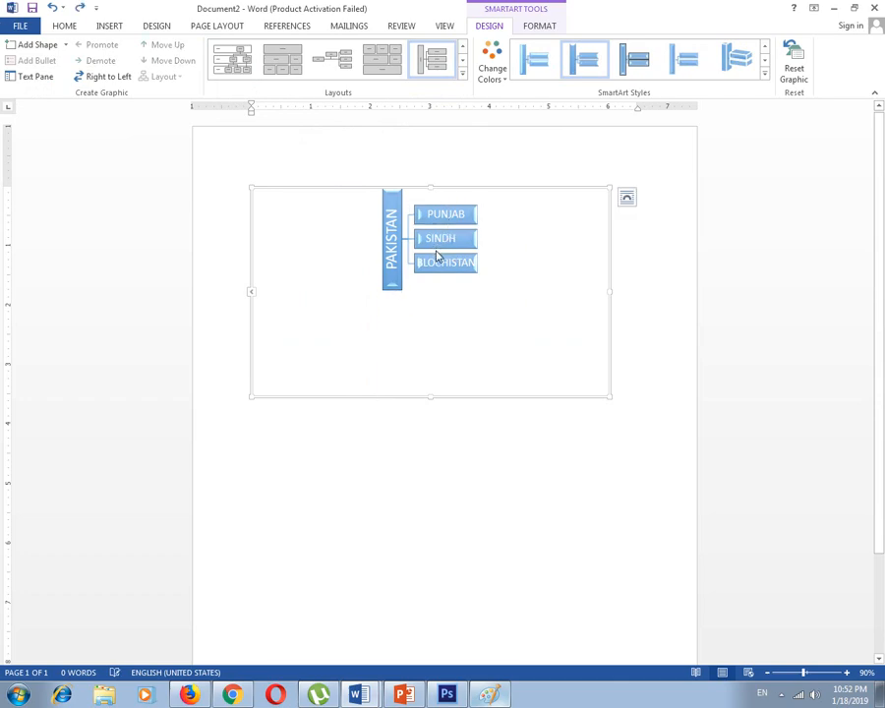
- Try adding a box subordinate to PUNJAB, undo it, and add an empty box before PUNJAB instead
{"action": "left_click", "coordinate": [441, 240]}
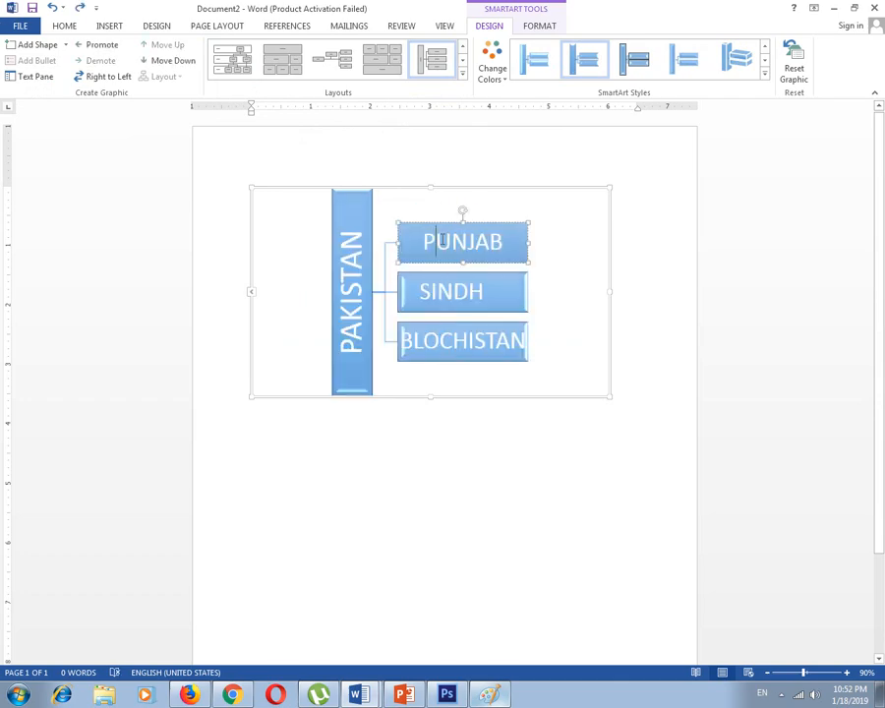
{"action": "left_click", "coordinate": [59, 46]}
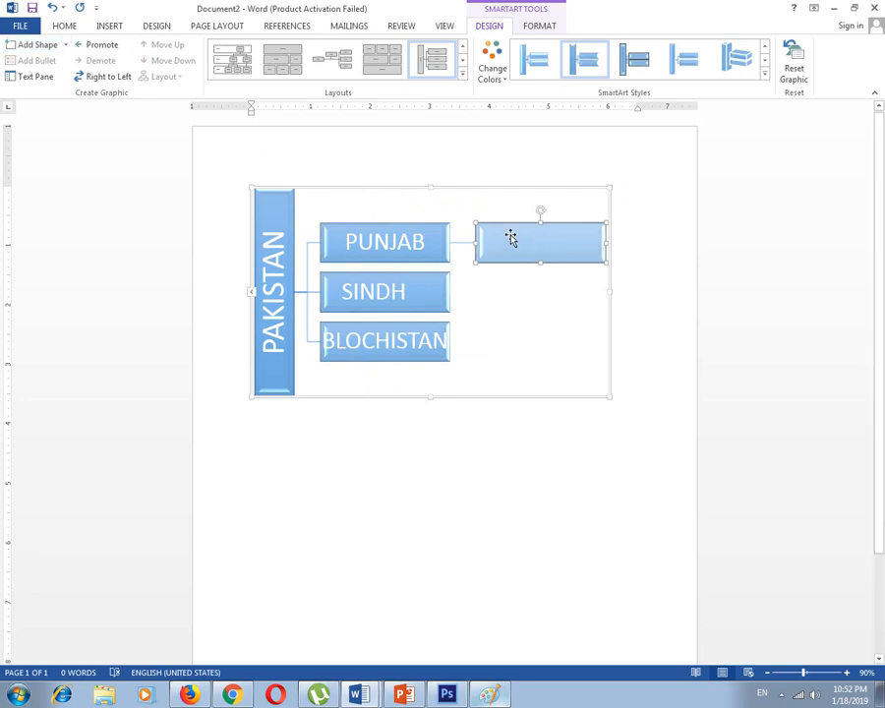
{"action": "left_click", "coordinate": [462, 260]}
{"action": "key", "text": "ctrl+z"}
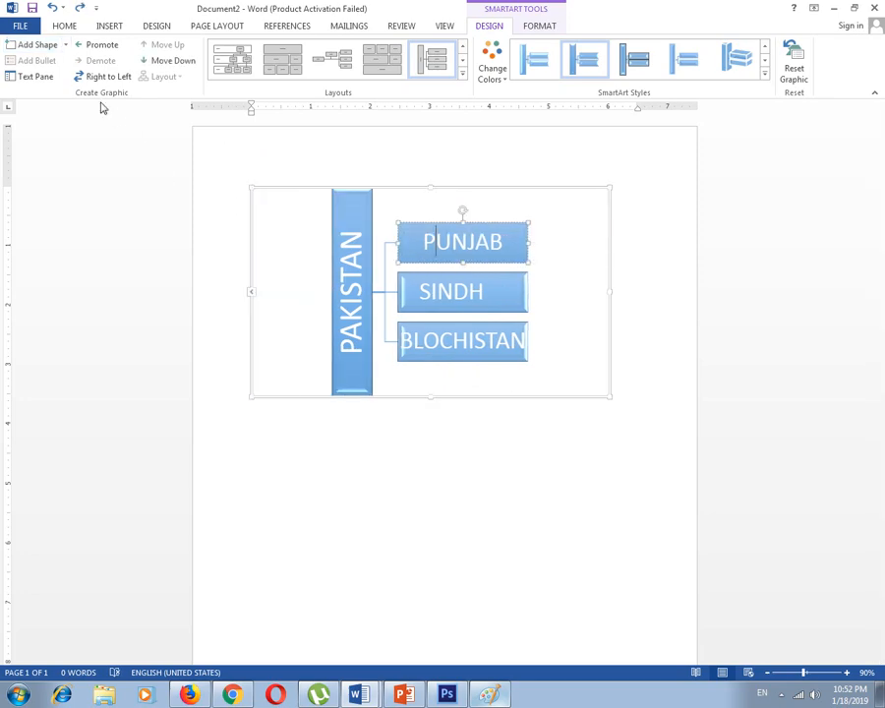
{"action": "left_click", "coordinate": [65, 44]}
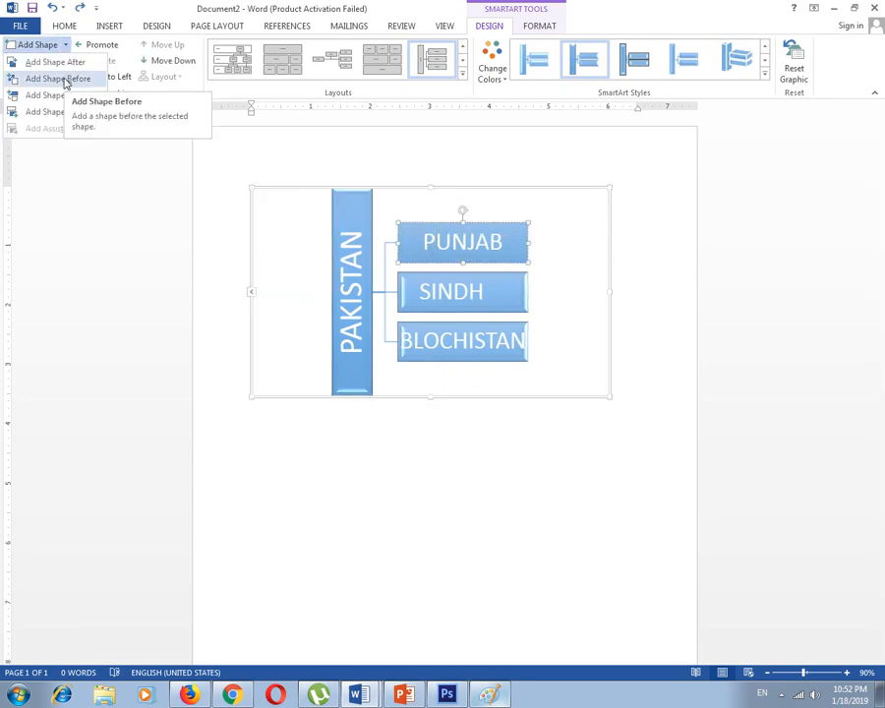
{"action": "left_click", "coordinate": [65, 79]}
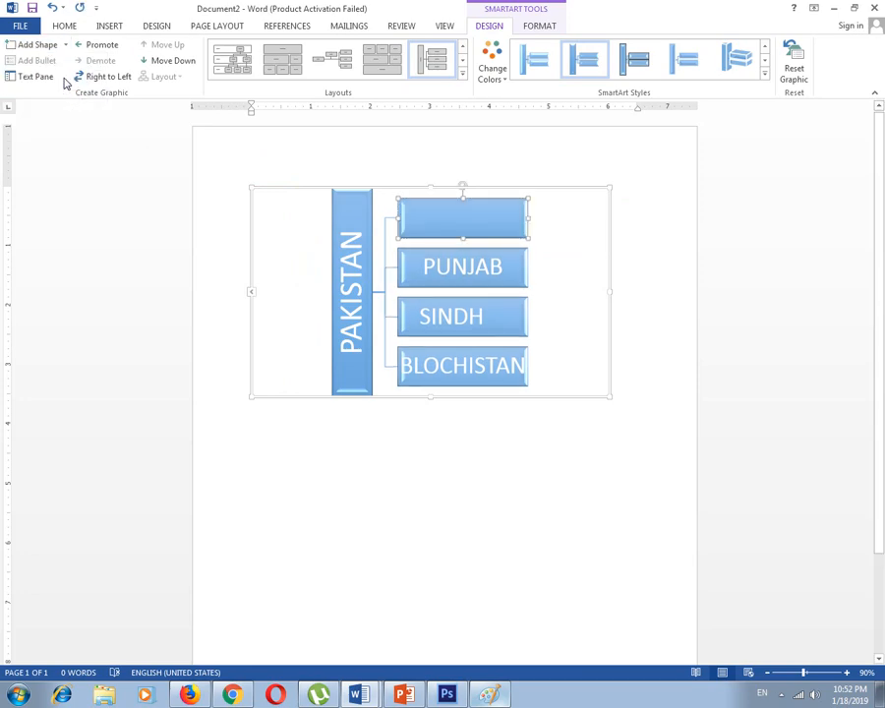
- Try the horizontal hierarchy layouts on the chart and settle on the top-down Labeled Hierarchy layout with rounded boxes
{"action": "left_click", "coordinate": [463, 74]}
{"action": "left_click", "coordinate": [300, 141]}
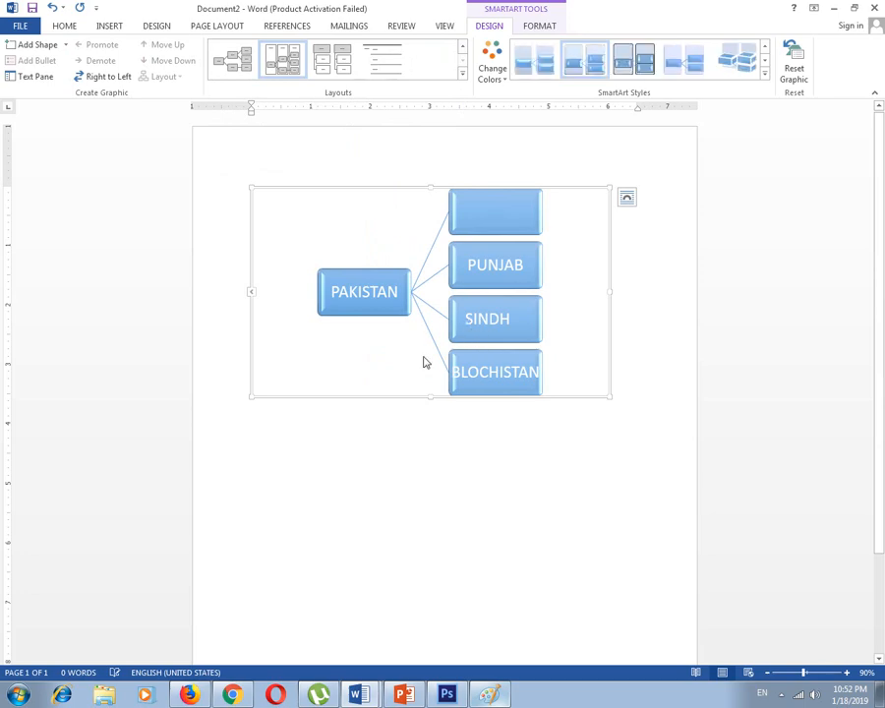
{"action": "left_click", "coordinate": [462, 74]}
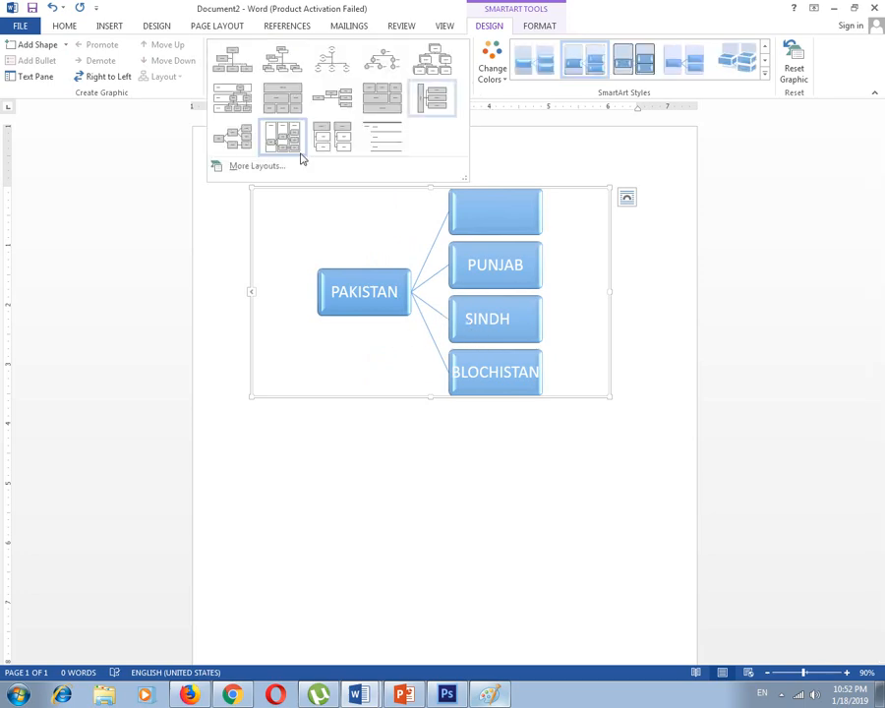
{"action": "left_click", "coordinate": [234, 144]}
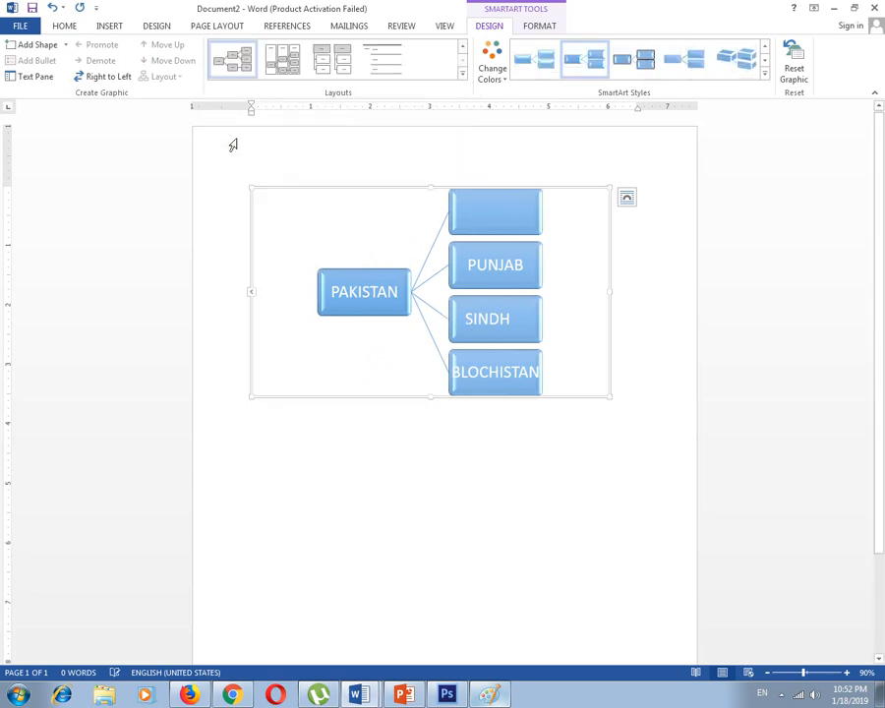
{"action": "left_click", "coordinate": [462, 73]}
{"action": "key", "text": "Escape"}
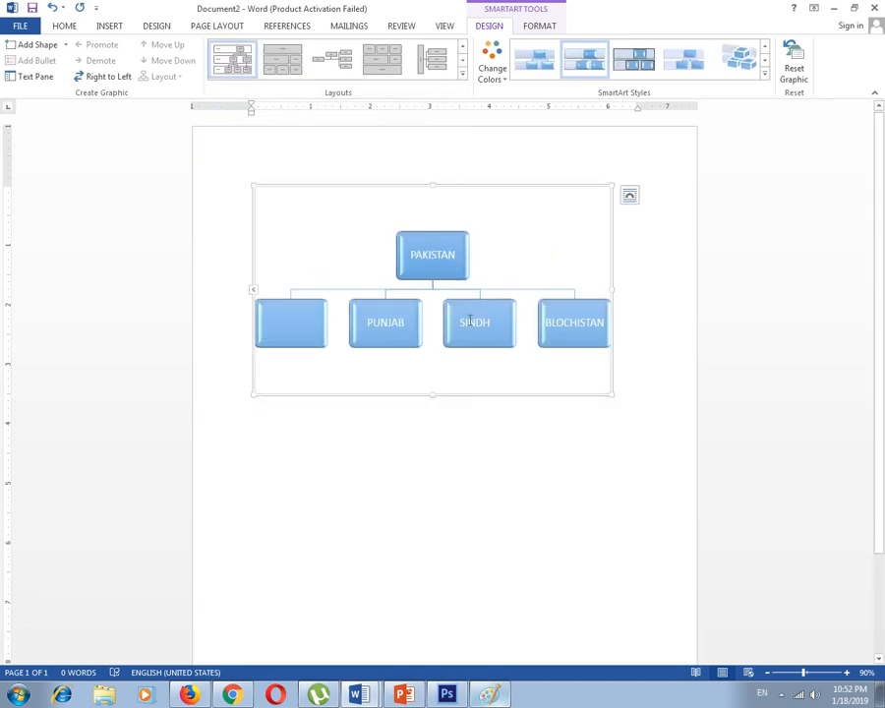
- Replace the PAKISTAN text in the top box with PRINCIPAL
{"action": "left_click", "coordinate": [420, 242]}
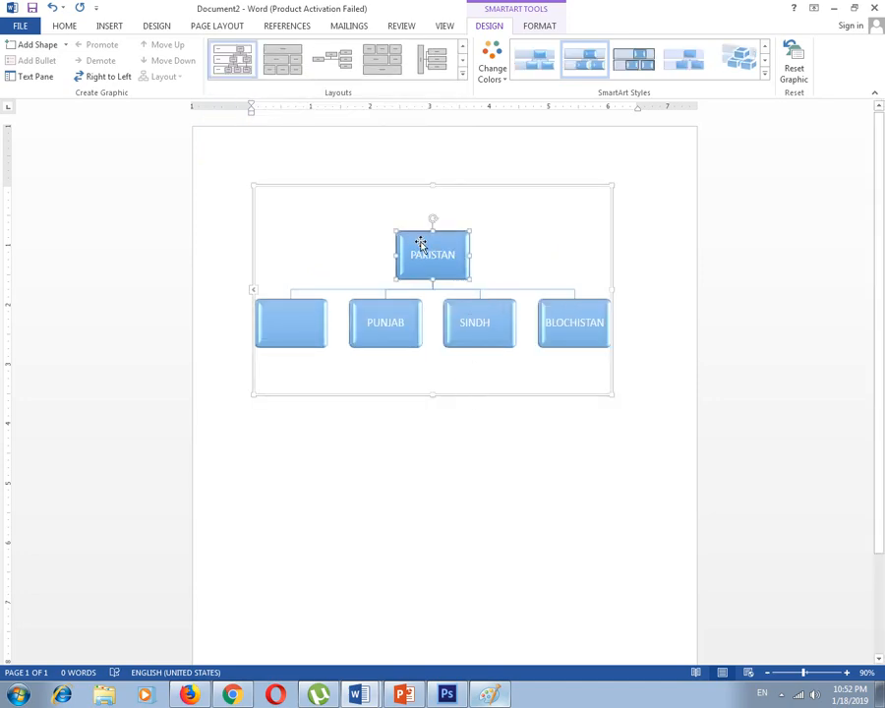
{"action": "double_click", "coordinate": [427, 258]}
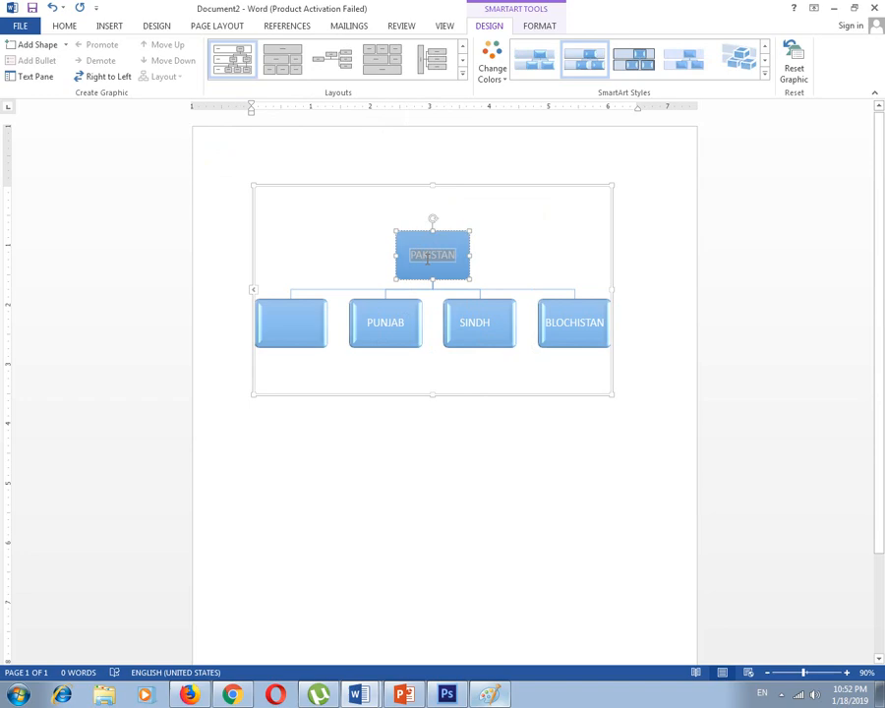
{"action": "key", "text": "Delete"}
{"action": "type", "text": "PRIN"}
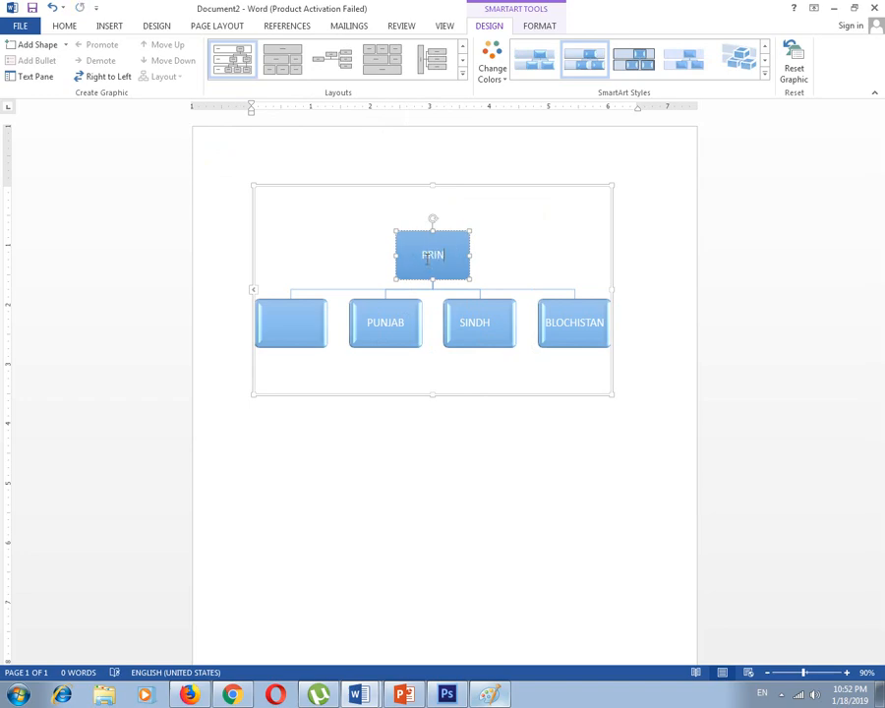
{"action": "type", "text": "CIPAL"}
- Replace the PUNJAB text in the second-row box with VICE PRI
{"action": "left_click", "coordinate": [399, 337]}
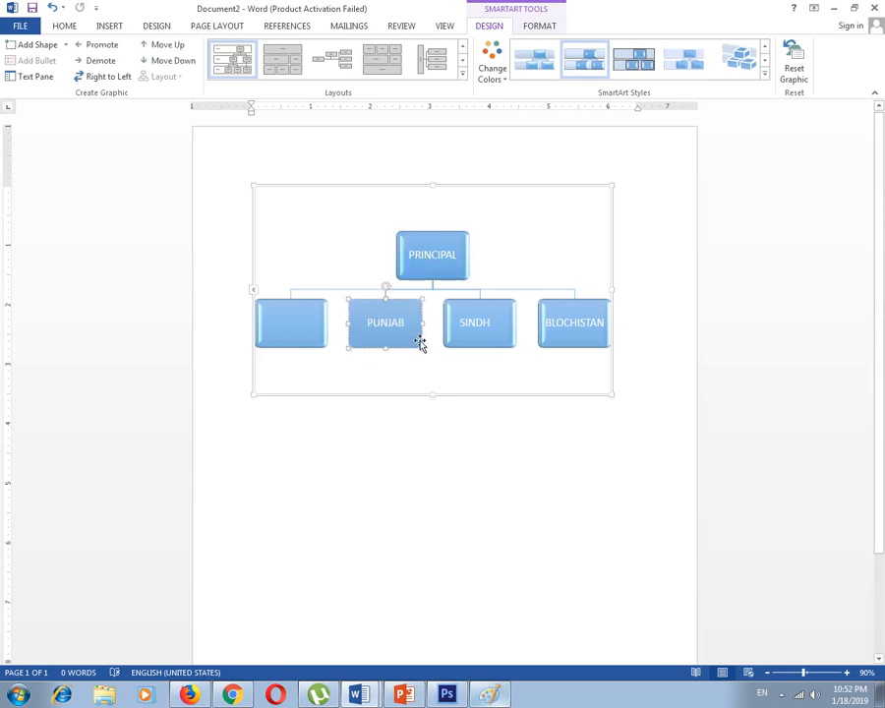
{"action": "key", "text": "ctrl+a"}
{"action": "type", "text": "ADMIN"}
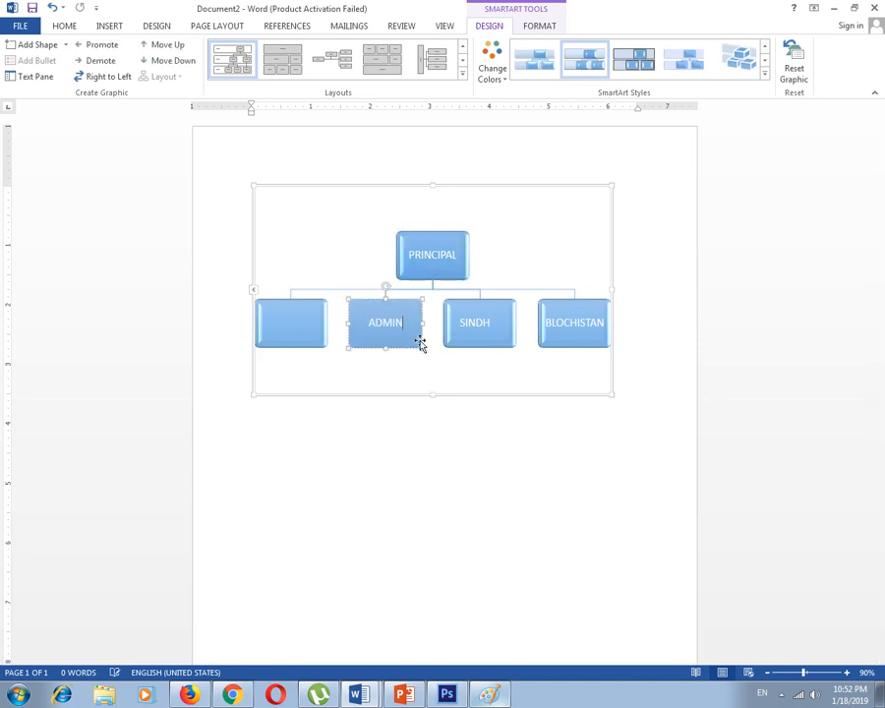
{"action": "double_click", "coordinate": [378, 323]}
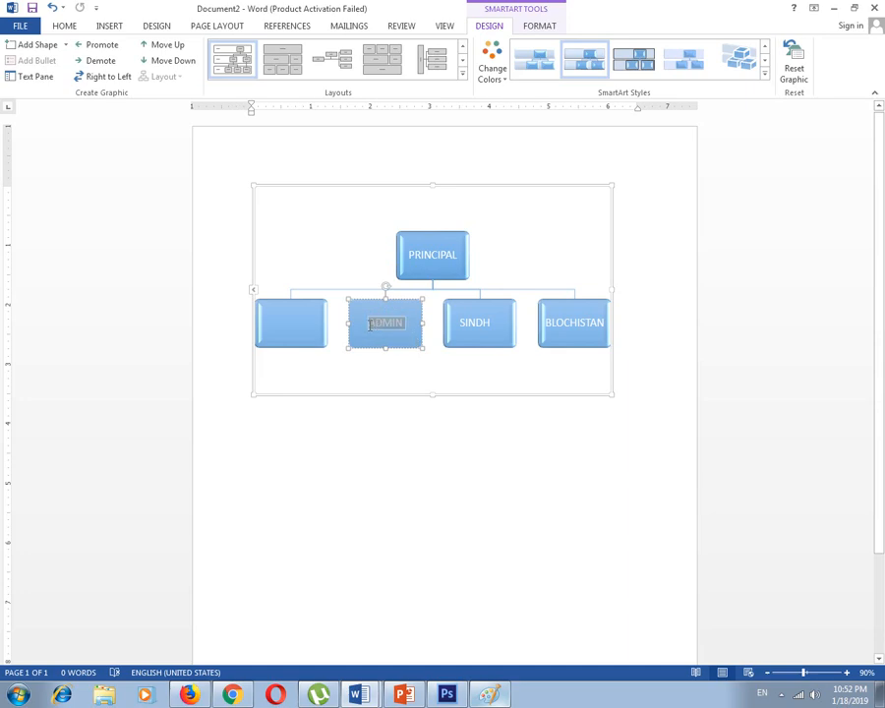
{"action": "type", "text": "VICE"}
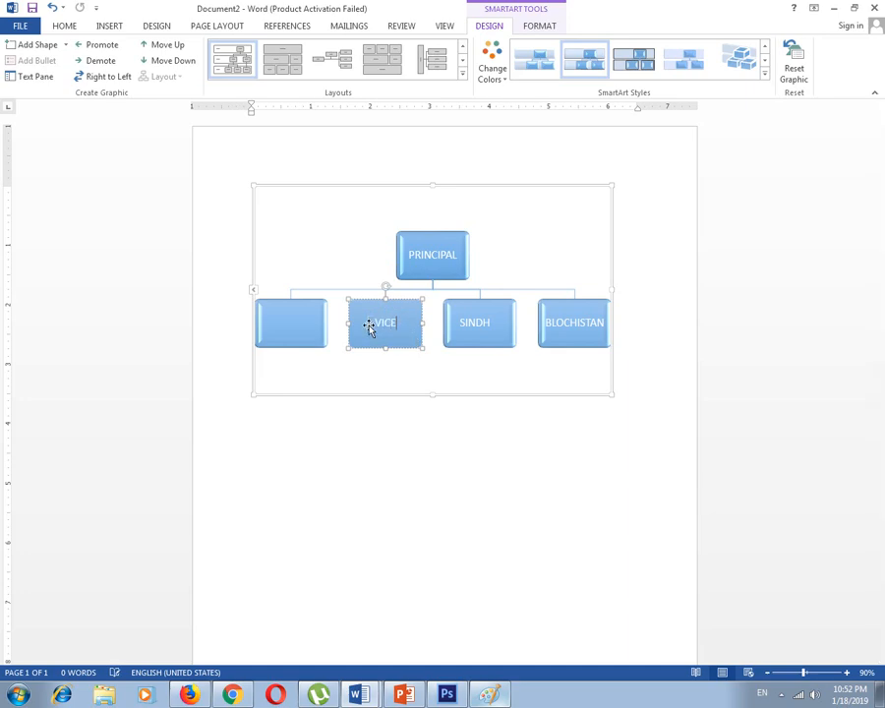
{"action": "type", "text": " PRI"}
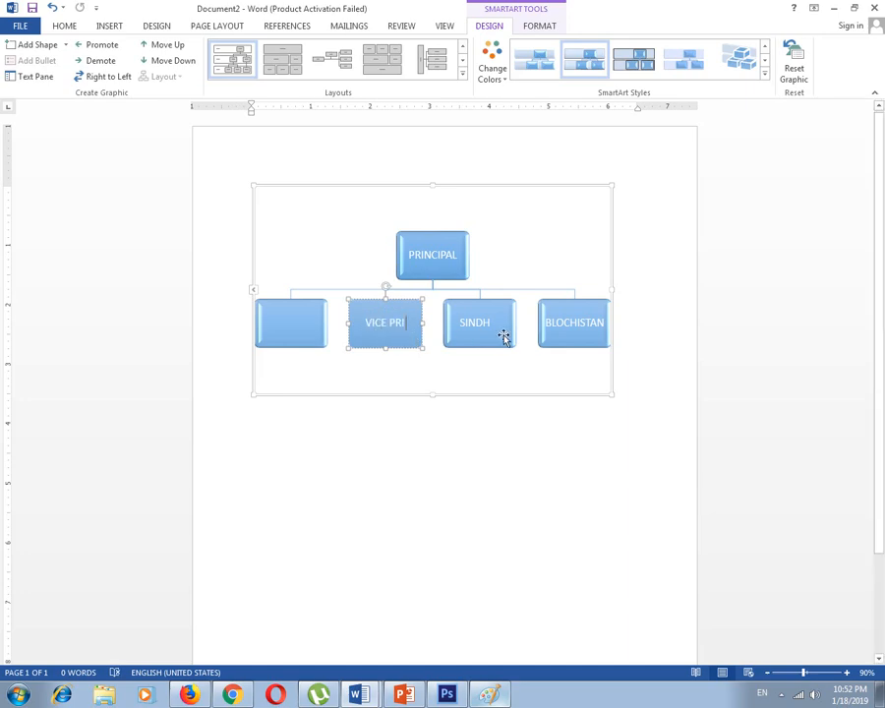
- Delete the empty box at the start of the second row
{"action": "left_click", "coordinate": [495, 327]}
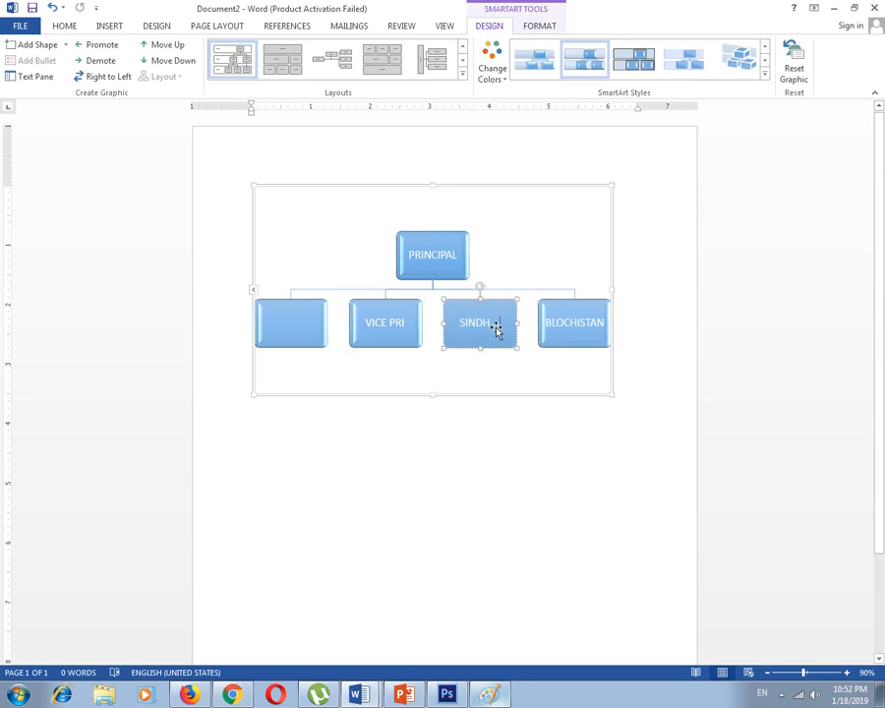
{"action": "left_click", "coordinate": [318, 322]}
{"action": "key", "text": "Delete"}
- Relabel the SINDH box as ADMIN, and change that label to HOD
{"action": "left_click", "coordinate": [434, 335]}
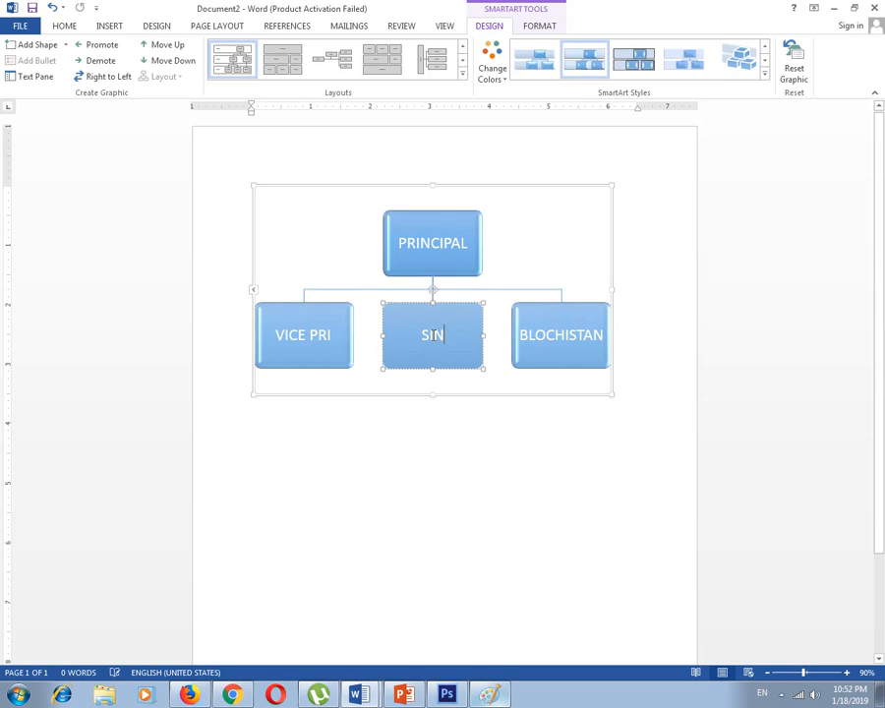
{"action": "key", "text": "BackSpace"}
{"action": "key", "text": "BackSpace"}
{"action": "key", "text": "BackSpace"}
{"action": "type", "text": "ADMIN"}
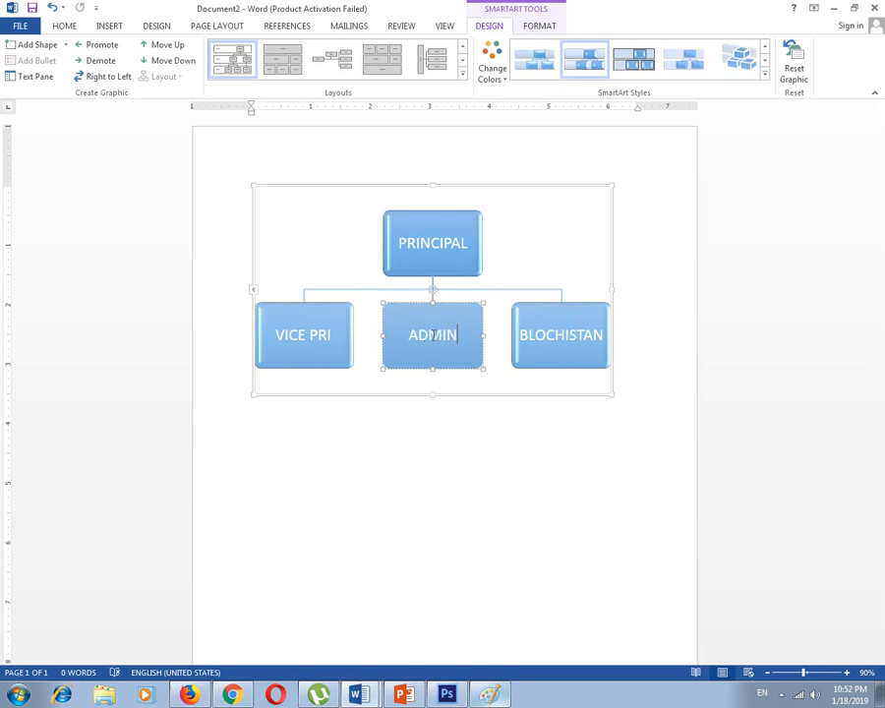
{"action": "key", "text": "BackSpace"}
{"action": "key", "text": "BackSpace"}
{"action": "key", "text": "BackSpace"}
{"action": "key", "text": "BackSpace"}
{"action": "key", "text": "BackSpace"}
{"action": "type", "text": "HOD"}
- Delete the HOD box from the middle of the second row
{"action": "left_click", "coordinate": [427, 388]}
{"action": "left_click", "coordinate": [430, 338]}
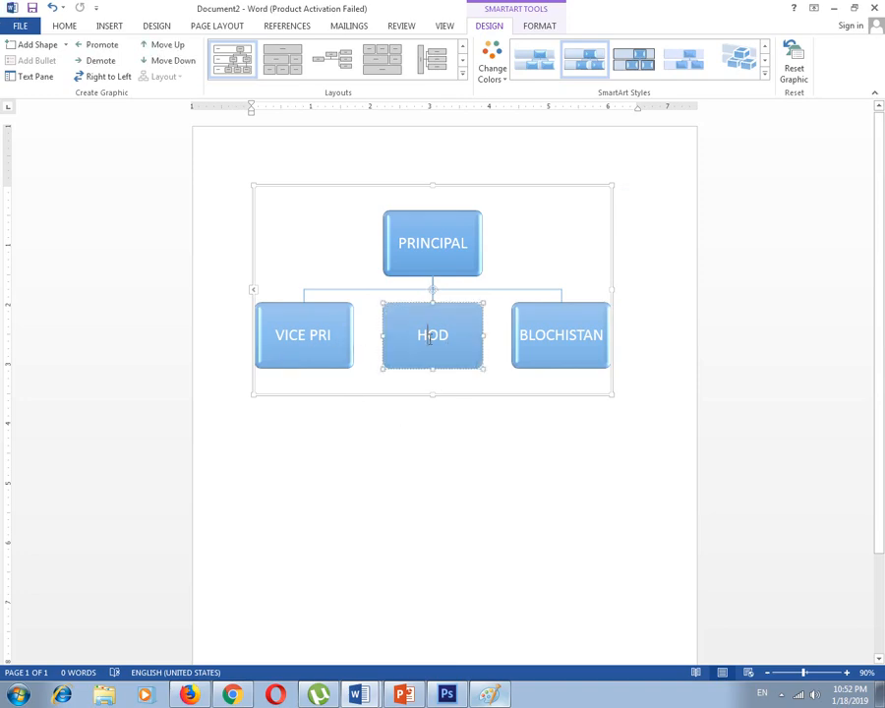
{"action": "left_click", "coordinate": [461, 305]}
{"action": "key", "text": "Delete"}
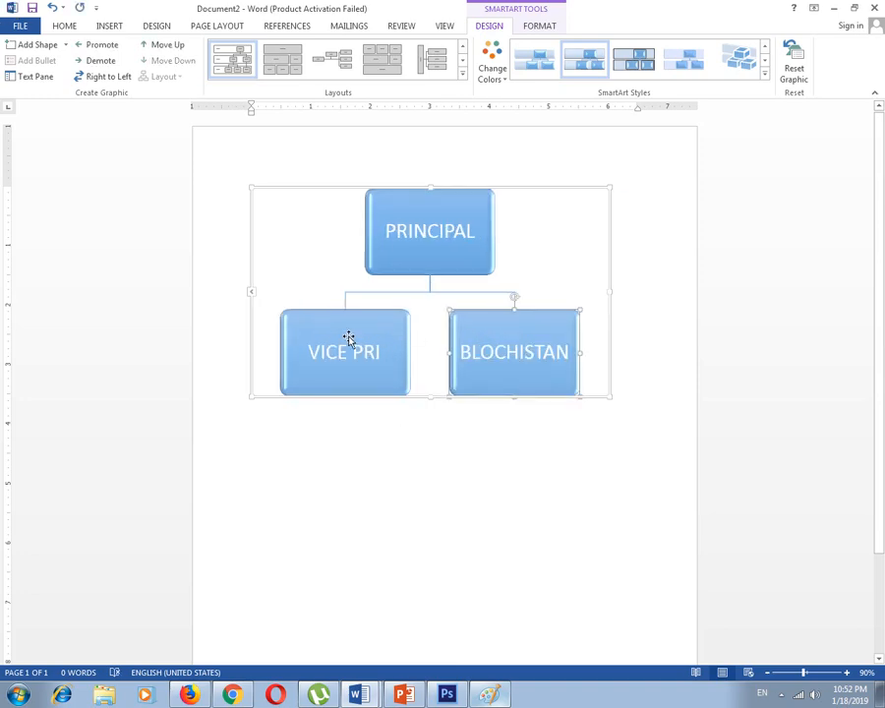
- Add a box below VICE PRI and label it ADMIN
{"action": "left_click", "coordinate": [364, 338]}
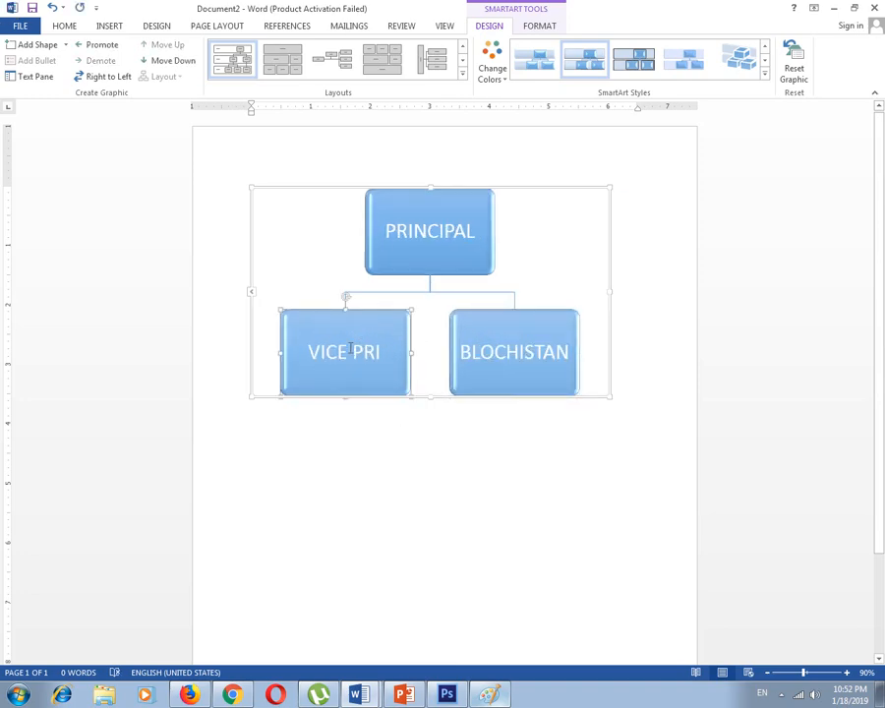
{"action": "left_click", "coordinate": [66, 44]}
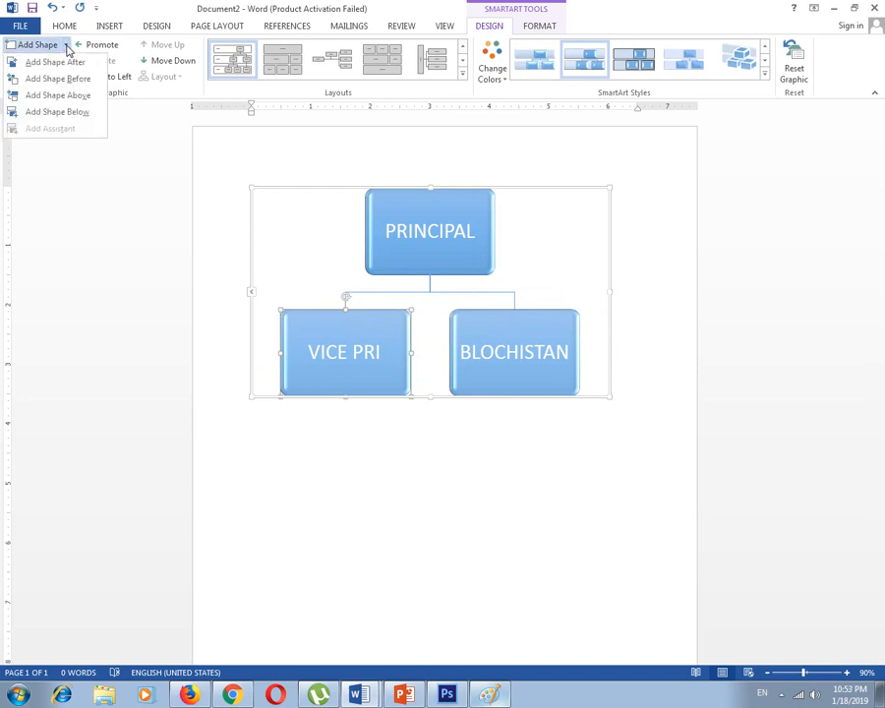
{"action": "left_click", "coordinate": [73, 113]}
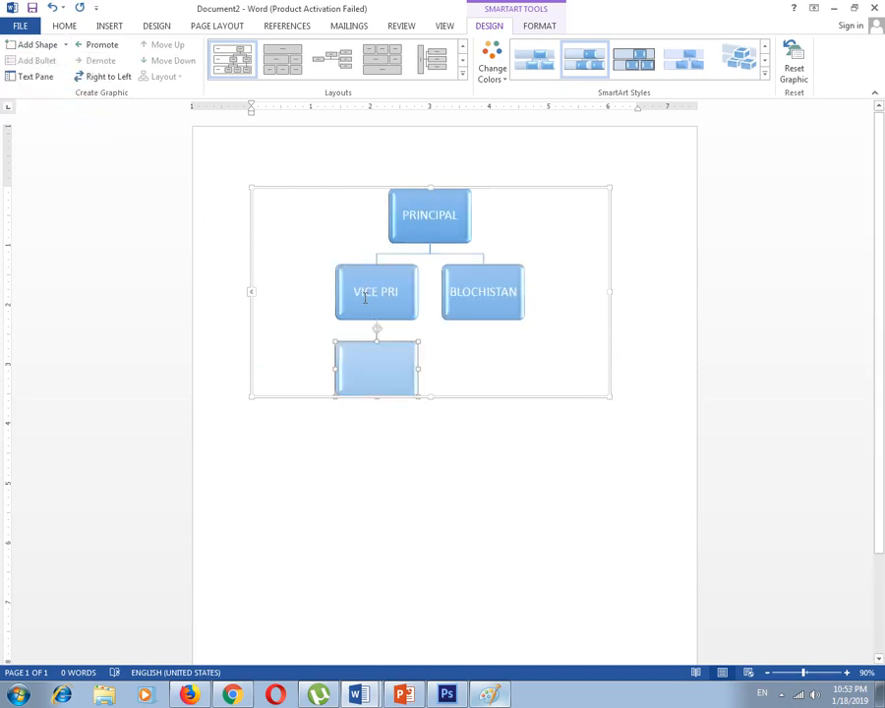
{"action": "right_click", "coordinate": [380, 368]}
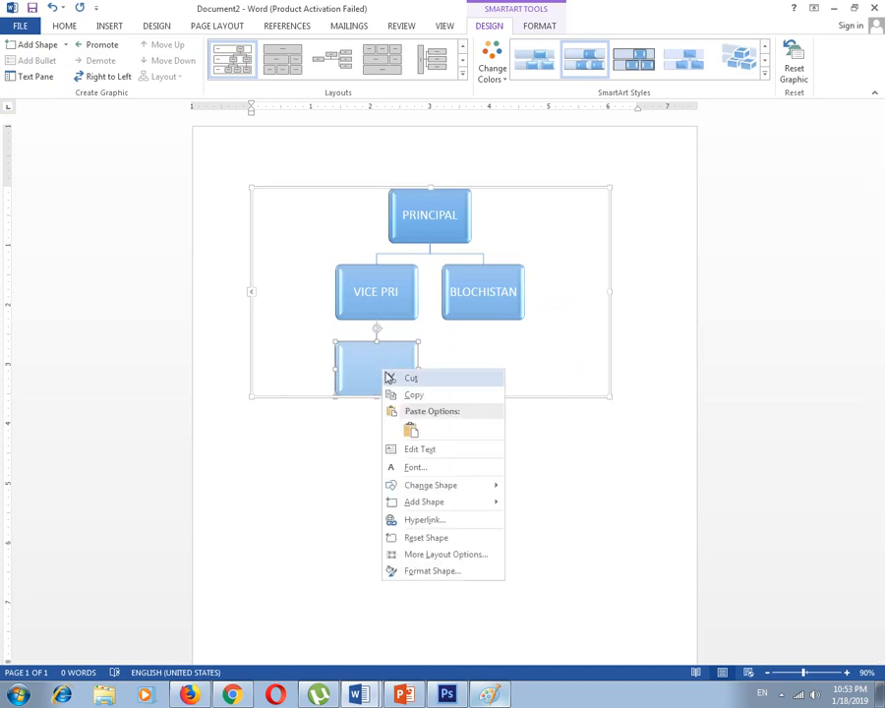
{"action": "left_click", "coordinate": [418, 446]}
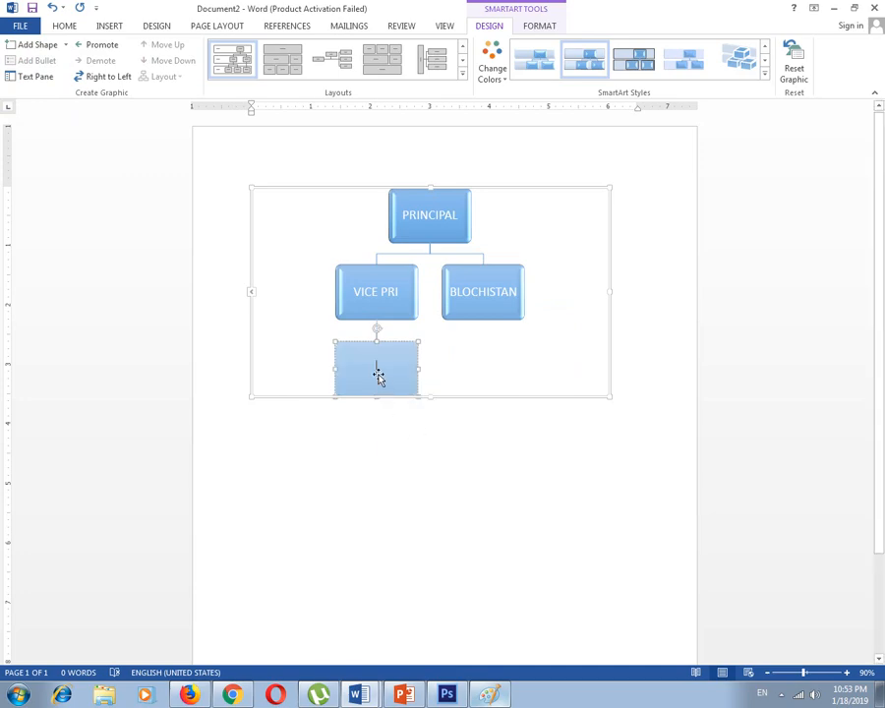
{"action": "type", "text": "ADMIN"}
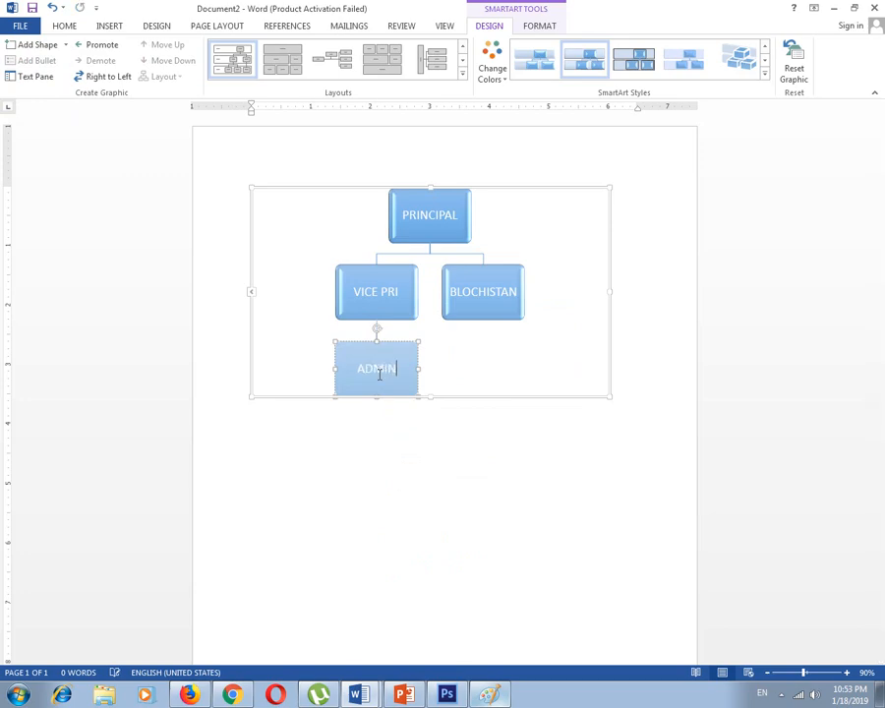
{"action": "left_click", "coordinate": [418, 493]}
- Delete the BLOCHISTAN box from the second row of the chart
{"action": "left_click", "coordinate": [463, 308]}
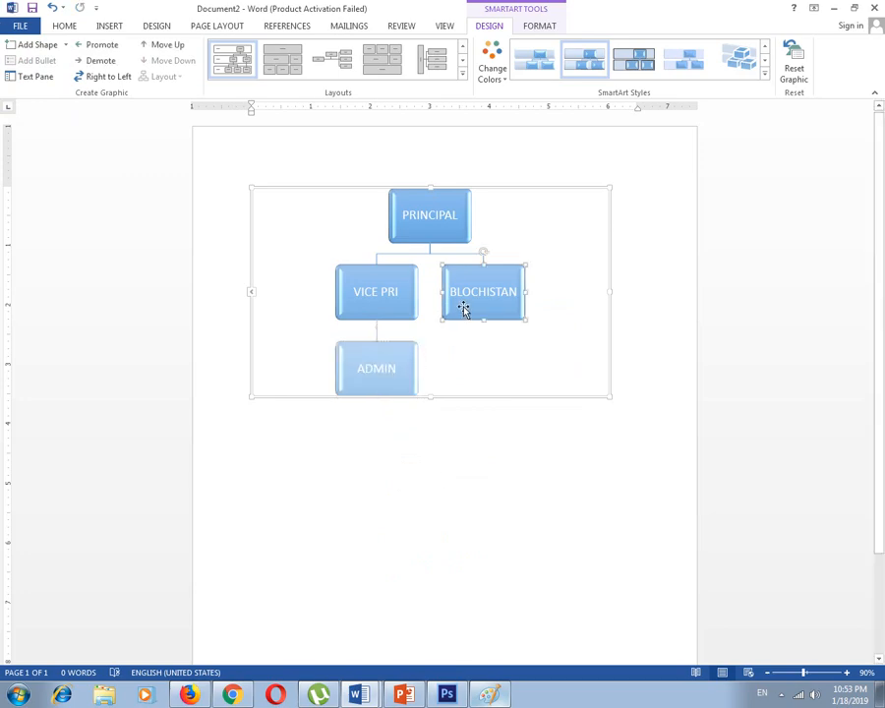
{"action": "key", "text": "Delete"}
{"action": "left_click", "coordinate": [444, 368]}
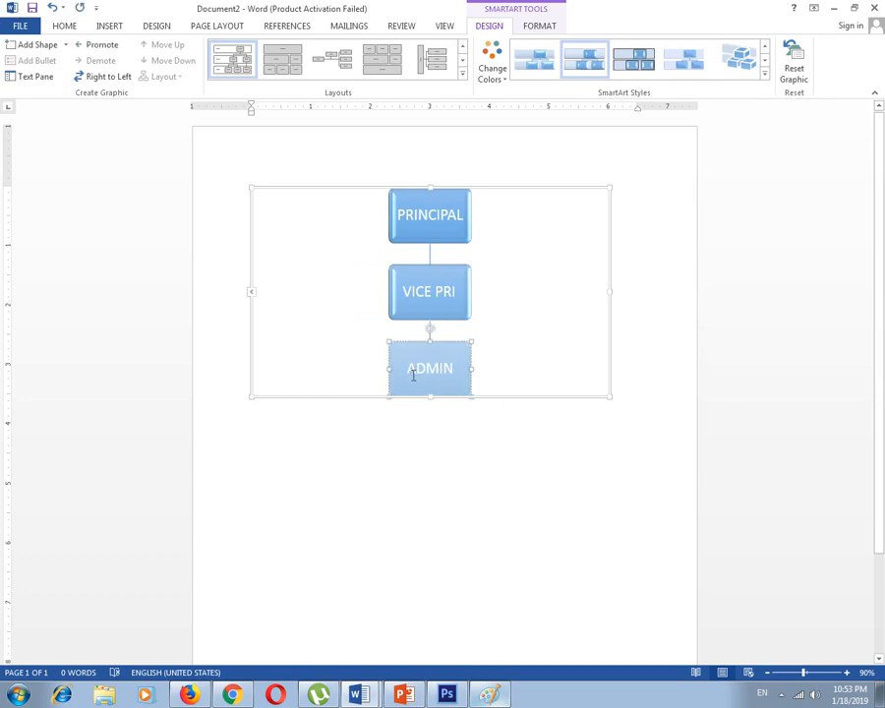
{"action": "left_click", "coordinate": [57, 45]}
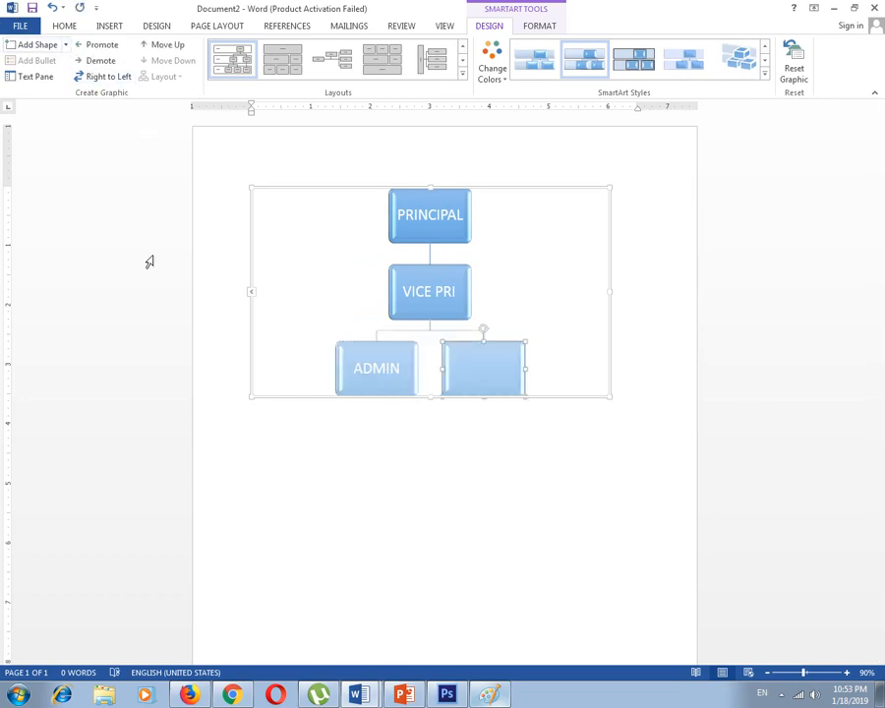
{"action": "key", "text": "Delete"}
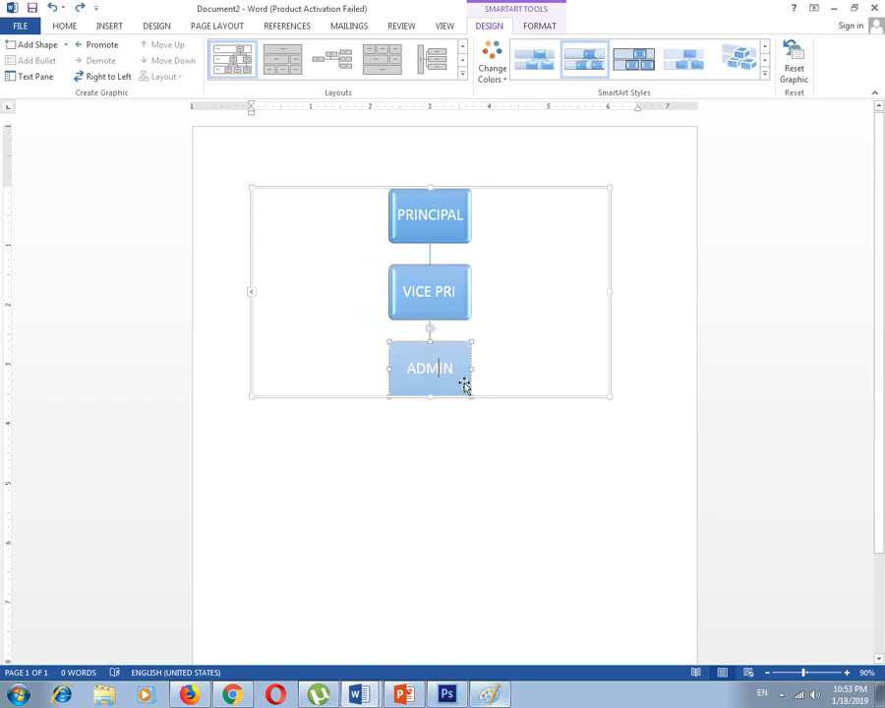
- Add a box below ADMIN and label it HOD
{"action": "left_click", "coordinate": [66, 44]}
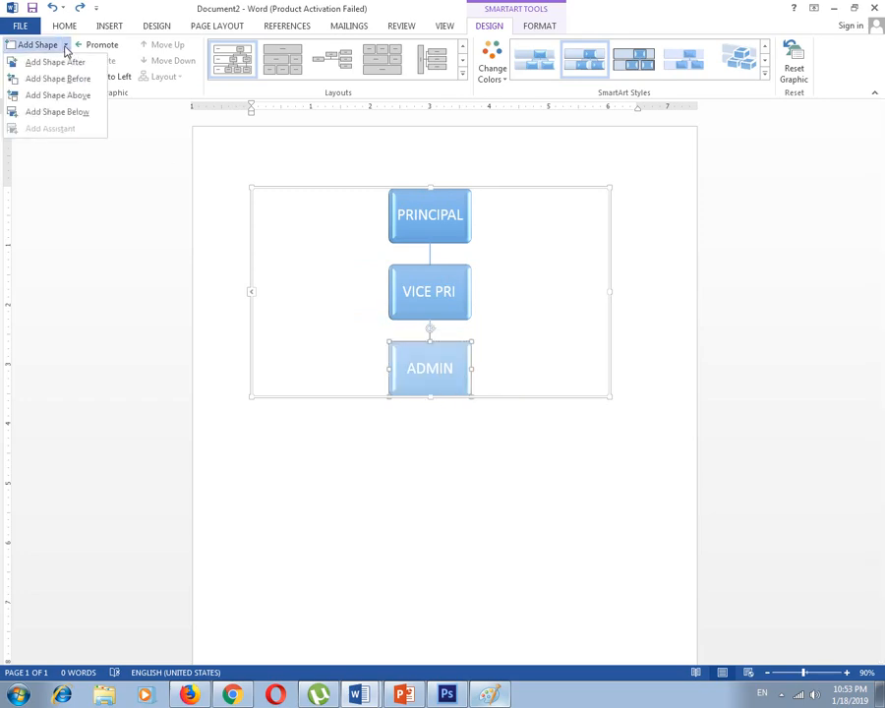
{"action": "left_click", "coordinate": [68, 114]}
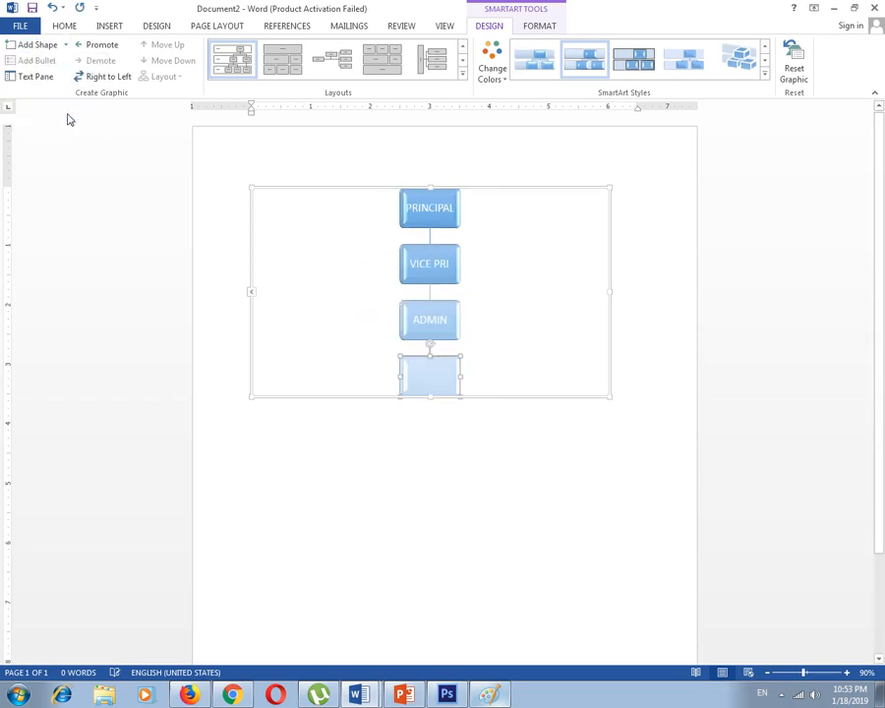
{"action": "left_click", "coordinate": [448, 395]}
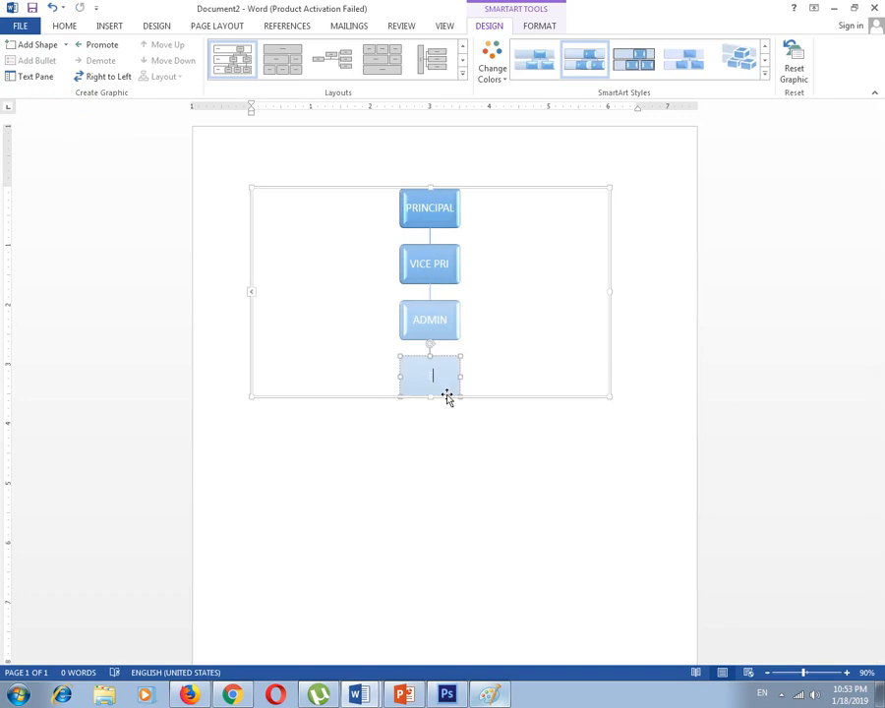
{"action": "type", "text": "TEACHER"}
{"action": "key", "text": "BackSpace"}
{"action": "key", "text": "BackSpace"}
{"action": "key", "text": "BackSpace"}
{"action": "left_click", "coordinate": [435, 425]}
{"action": "left_click", "coordinate": [444, 371]}
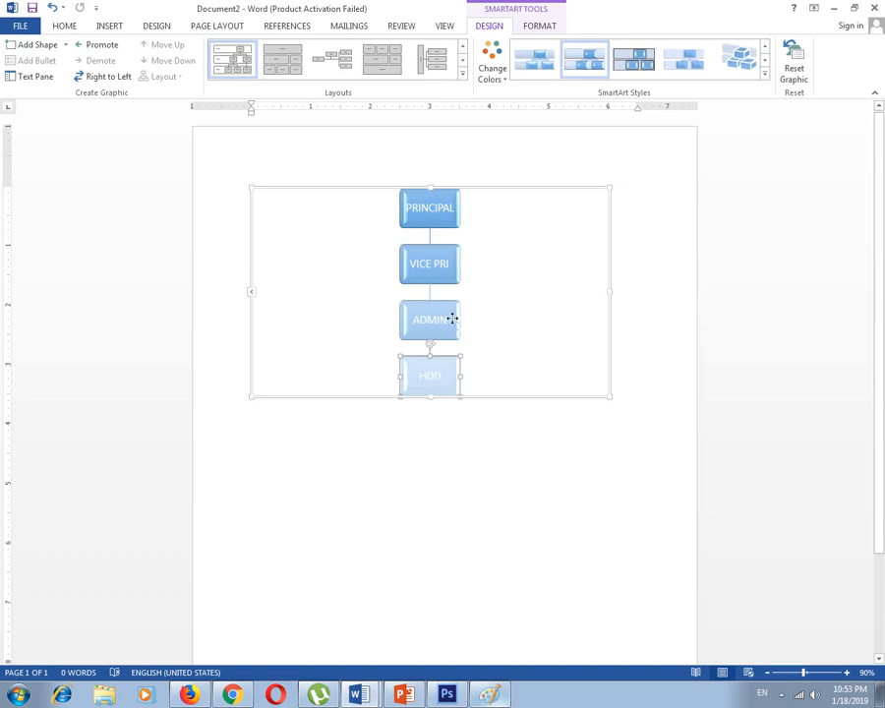
- Add a row of five empty boxes below the HOD box
{"action": "left_click", "coordinate": [66, 47]}
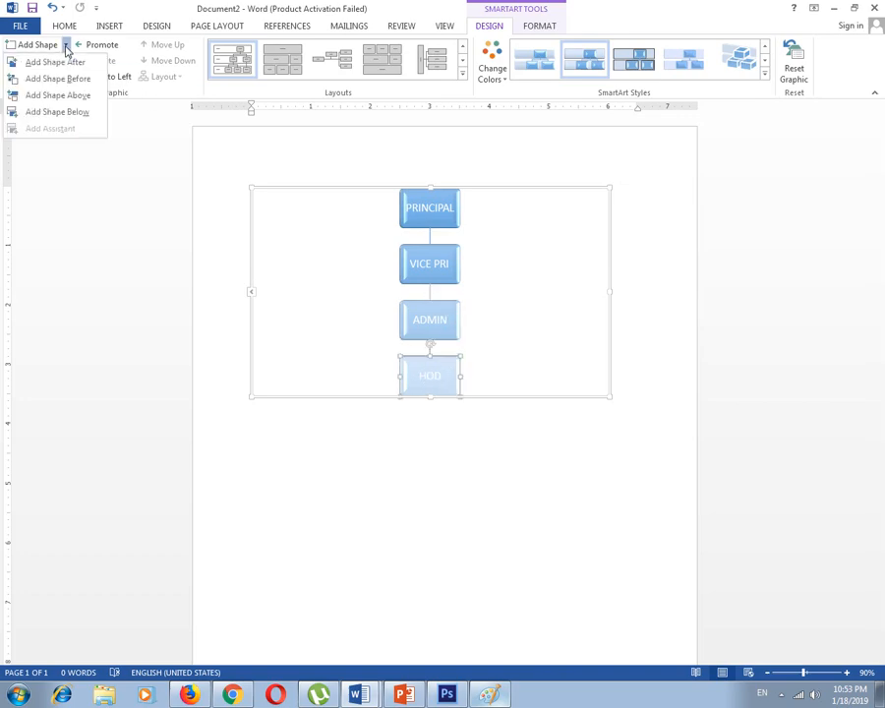
{"action": "left_click", "coordinate": [56, 112]}
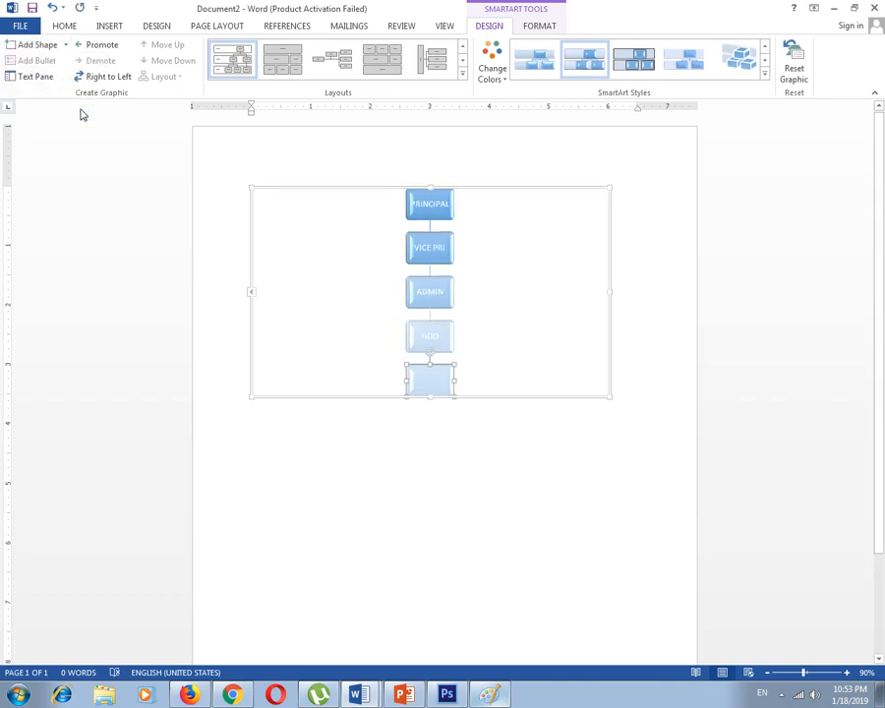
{"action": "left_click", "coordinate": [66, 45]}
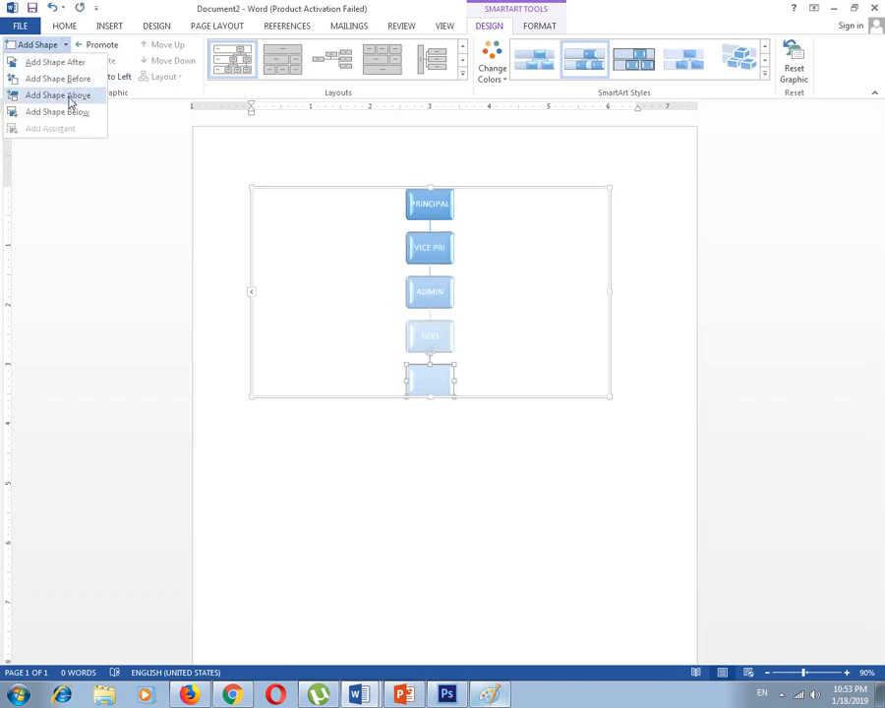
{"action": "left_click", "coordinate": [69, 83]}
{"action": "left_click", "coordinate": [66, 44]}
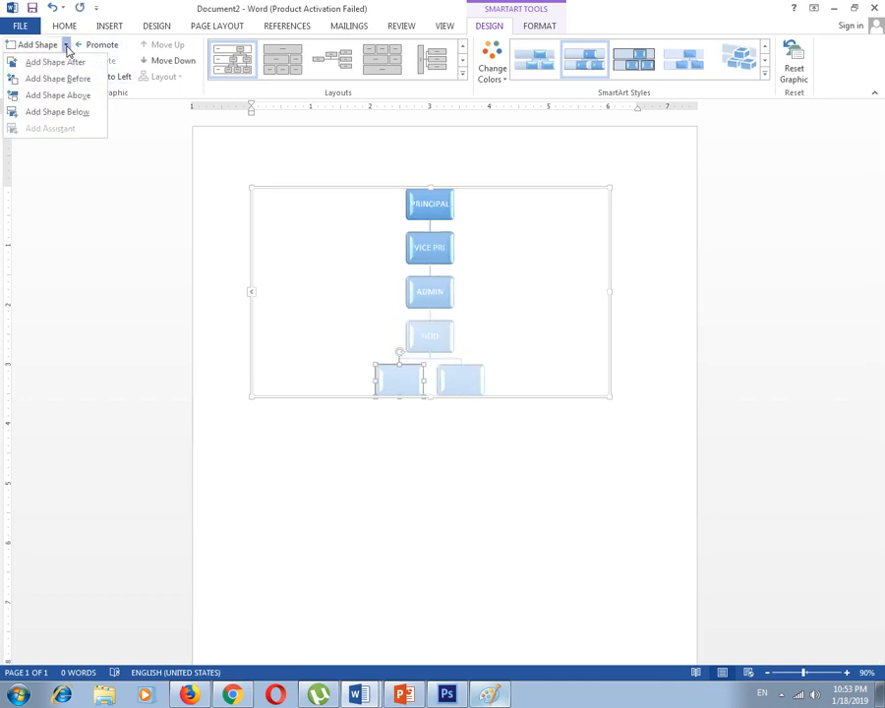
{"action": "left_click", "coordinate": [66, 44]}
{"action": "left_click", "coordinate": [44, 46]}
{"action": "left_click", "coordinate": [44, 46]}
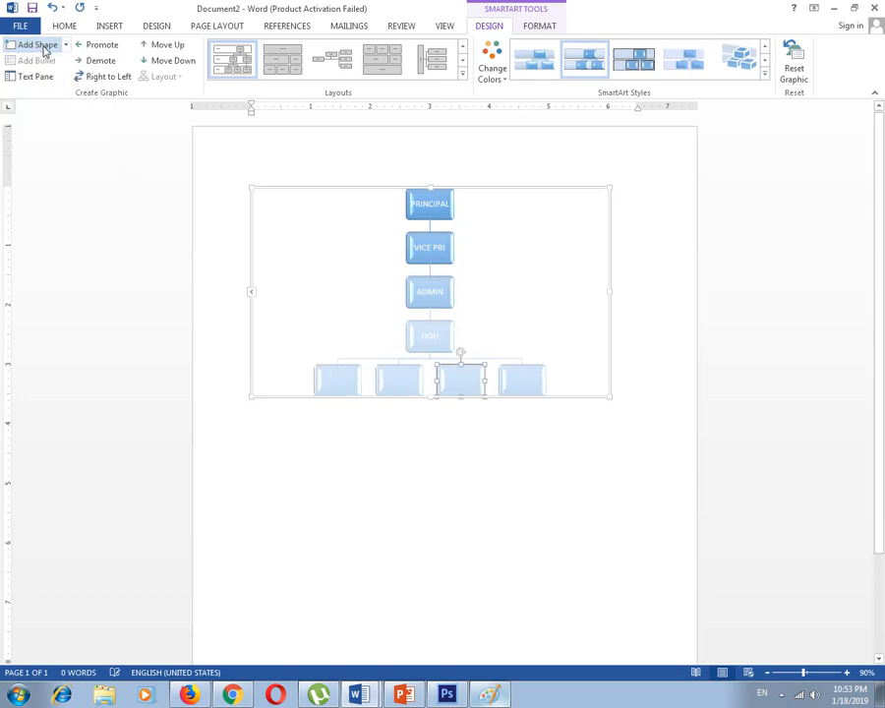
{"action": "left_click", "coordinate": [43, 47]}
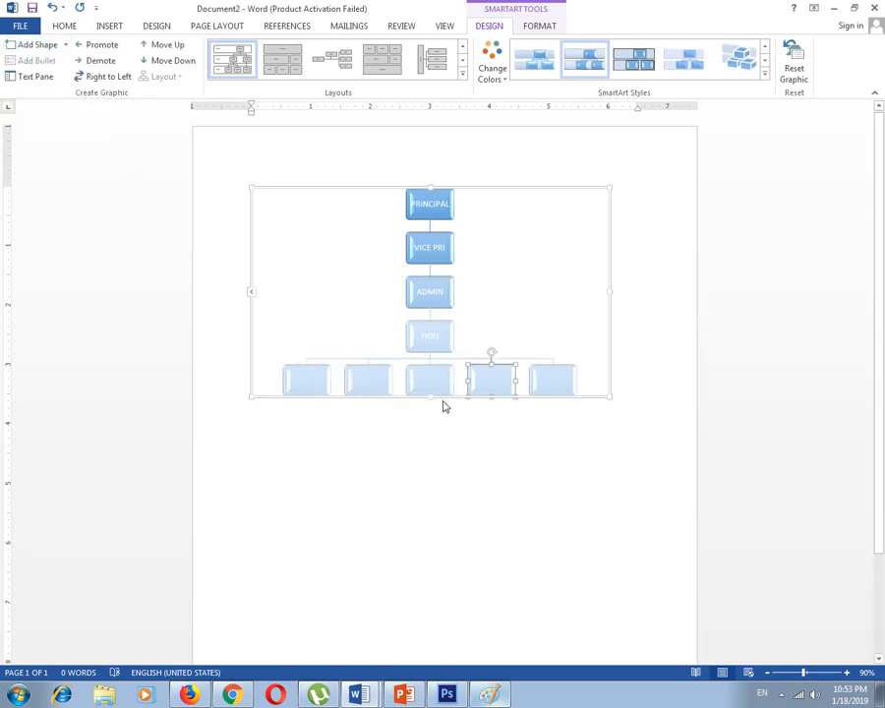
- Stretch the chart frame downward to make it taller, and label the first box of the lowest row TEACHER
{"action": "left_click_drag", "start_coordinate": [431, 396], "coordinate": [423, 523]}
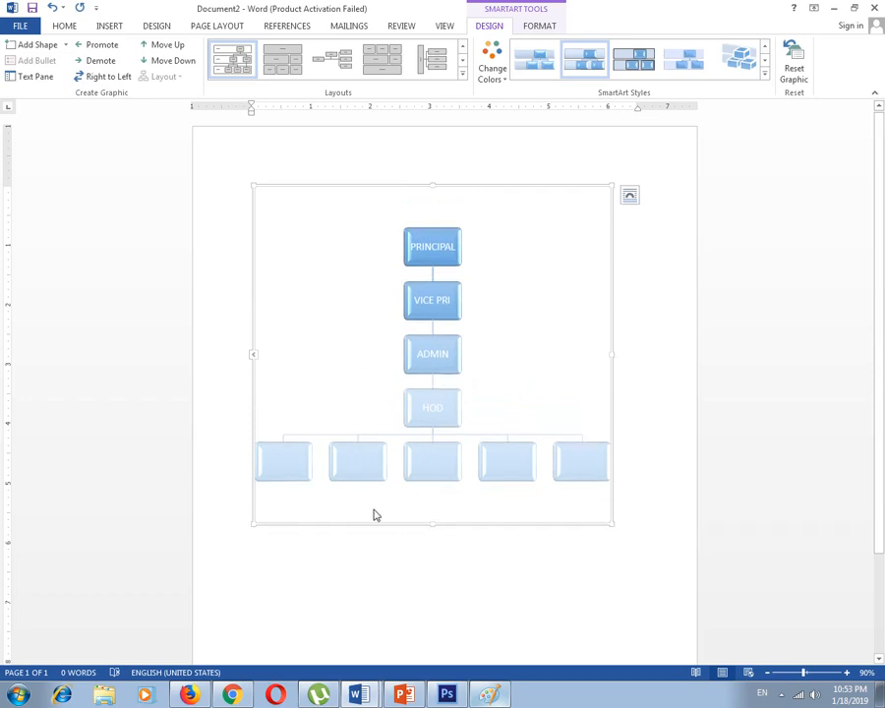
{"action": "left_click", "coordinate": [294, 472]}
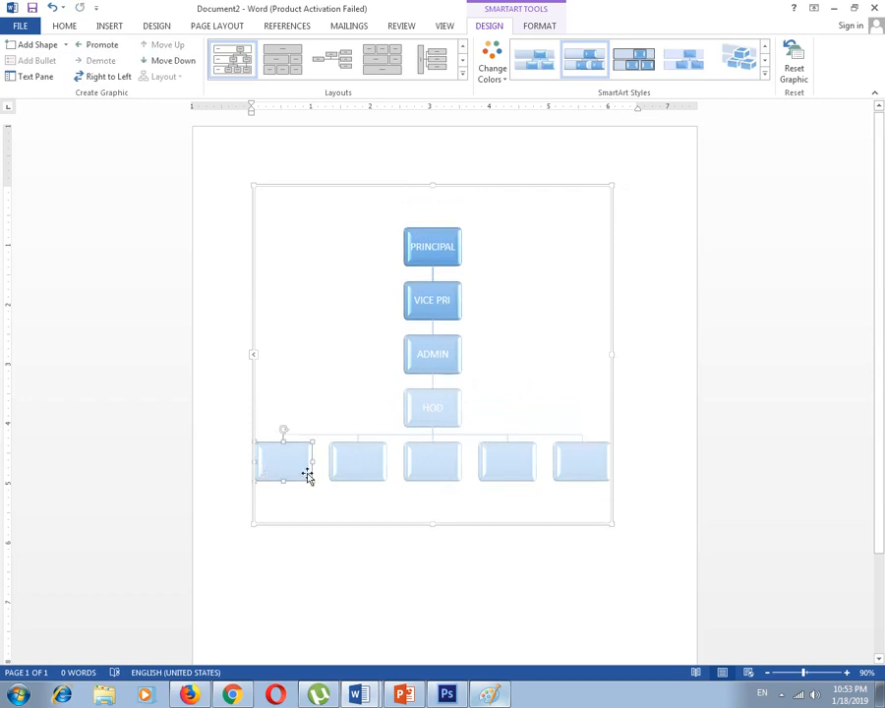
{"action": "type", "text": "TE"}
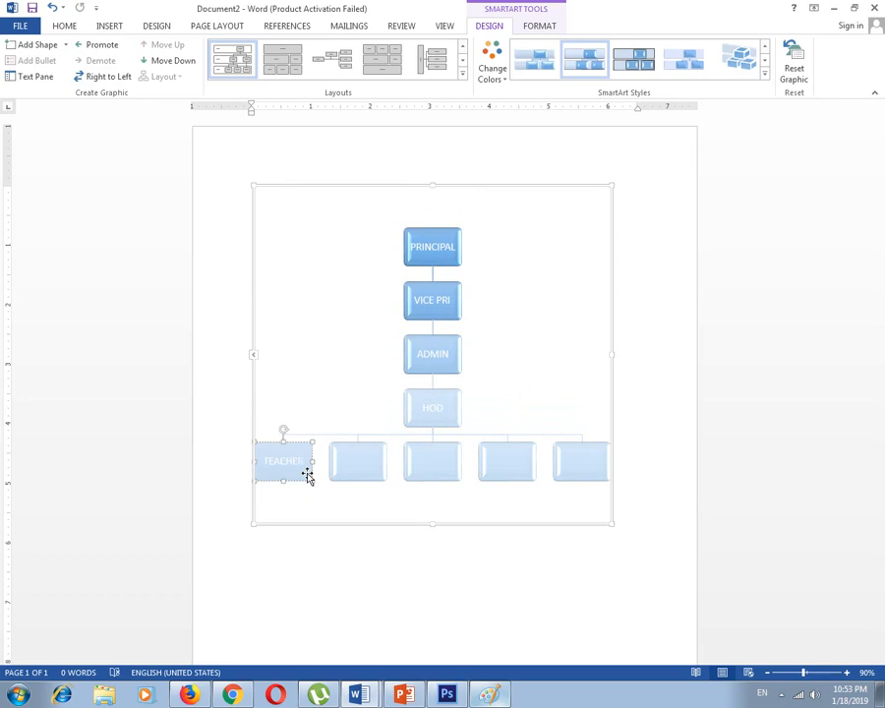
{"action": "type", "text": "ACHER"}
{"action": "key", "text": "Return"}
- Delete two of the empty boxes from the lowest row, keeping TEACHER and two empty boxes
{"action": "left_click", "coordinate": [346, 474]}
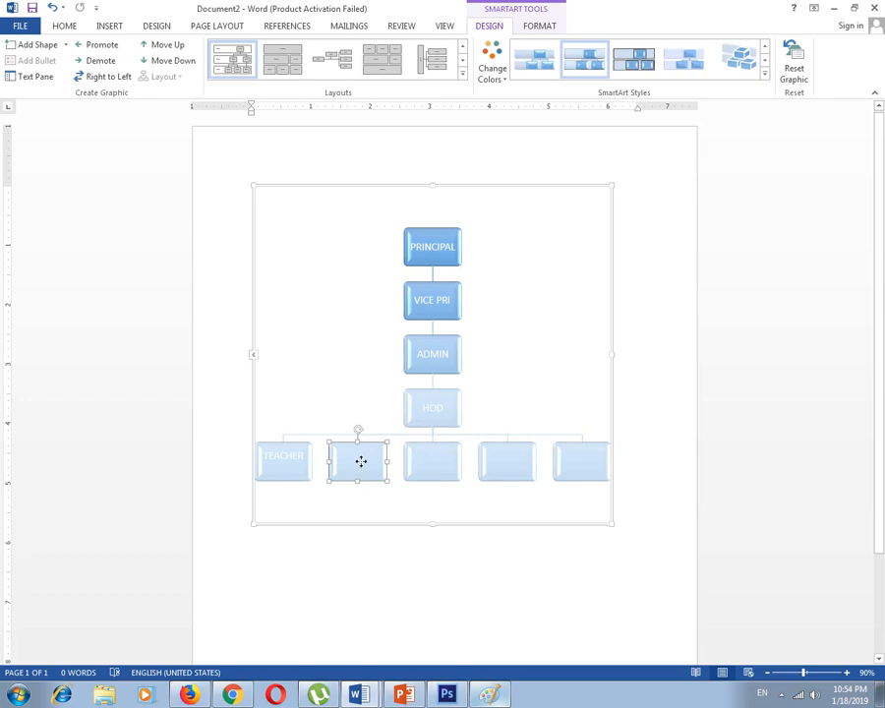
{"action": "left_click", "coordinate": [423, 470]}
{"action": "left_click", "coordinate": [402, 417]}
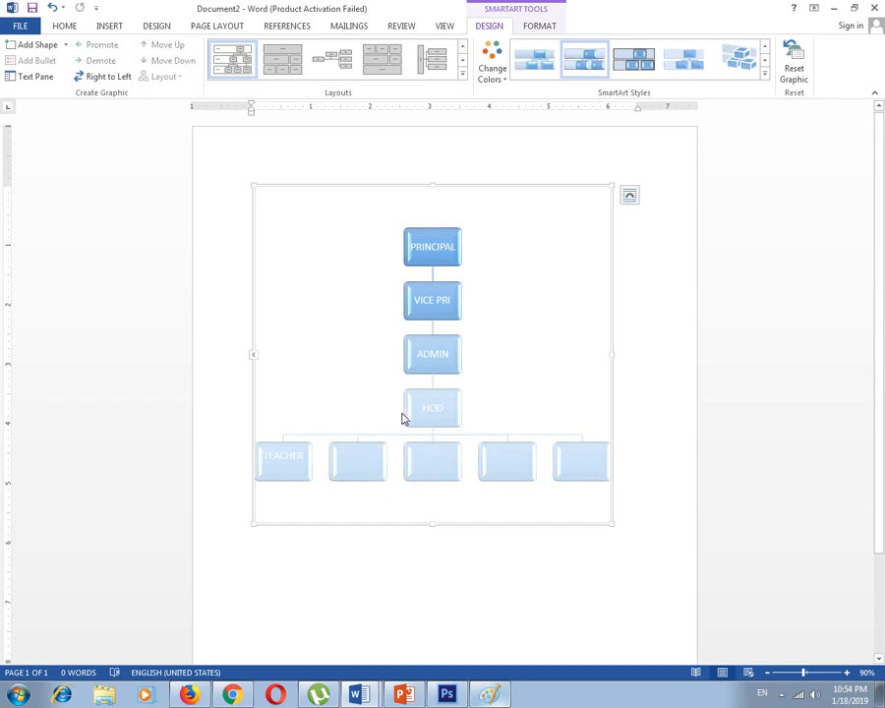
{"action": "left_click", "coordinate": [557, 472]}
{"action": "left_click", "coordinate": [529, 474]}
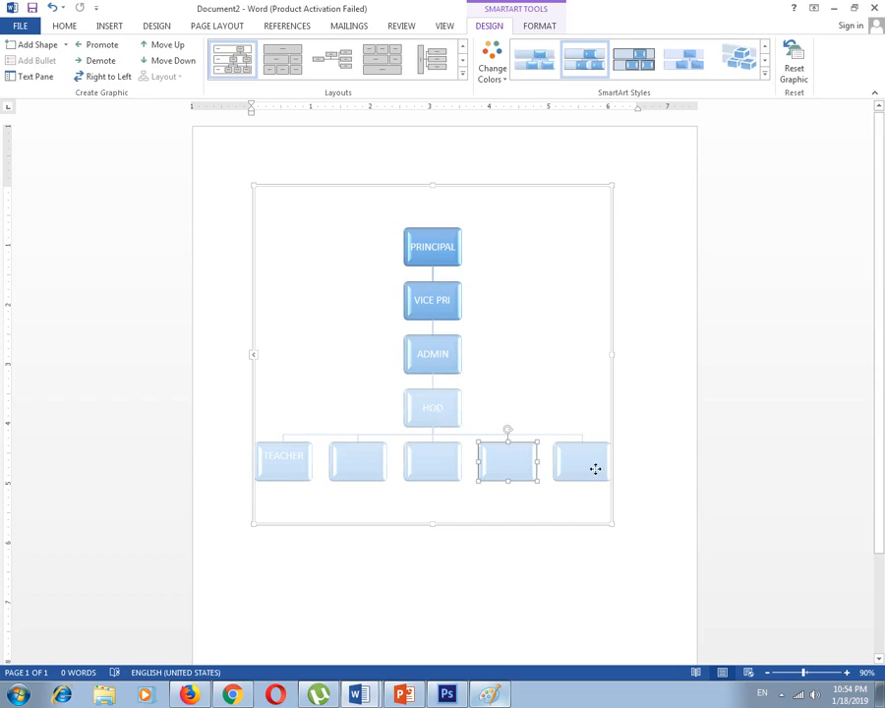
{"action": "key", "text": "Delete"}
{"action": "left_click", "coordinate": [484, 488]}
{"action": "key", "text": "Delete"}
{"action": "left_click", "coordinate": [497, 260]}
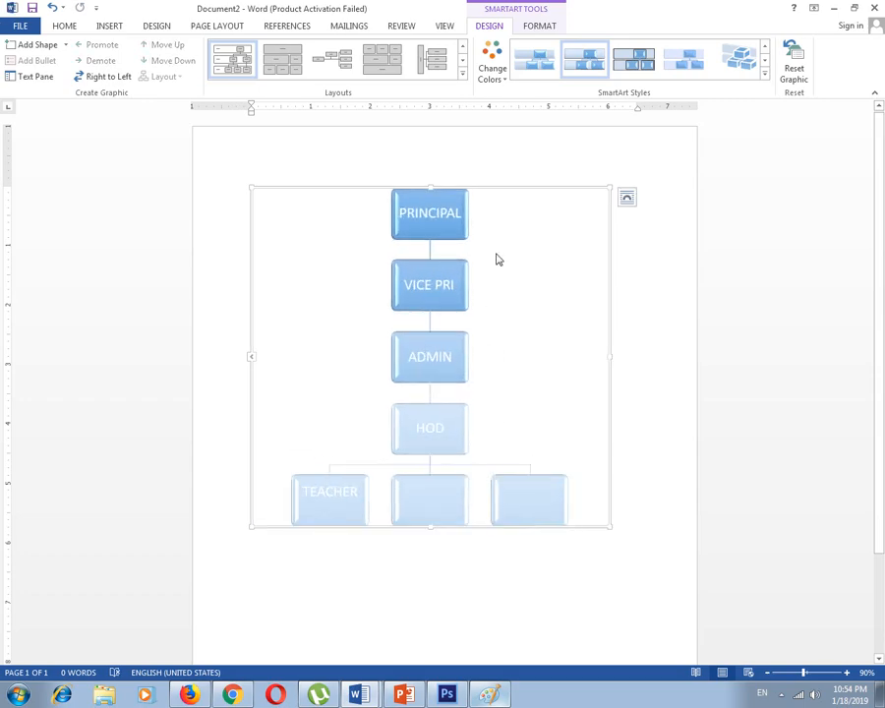
- Recolor the chart with the uniform solid-fill Accent 1 scheme and apply the dark bevelled 3-D style with tilted perspective
{"action": "left_click", "coordinate": [492, 64]}
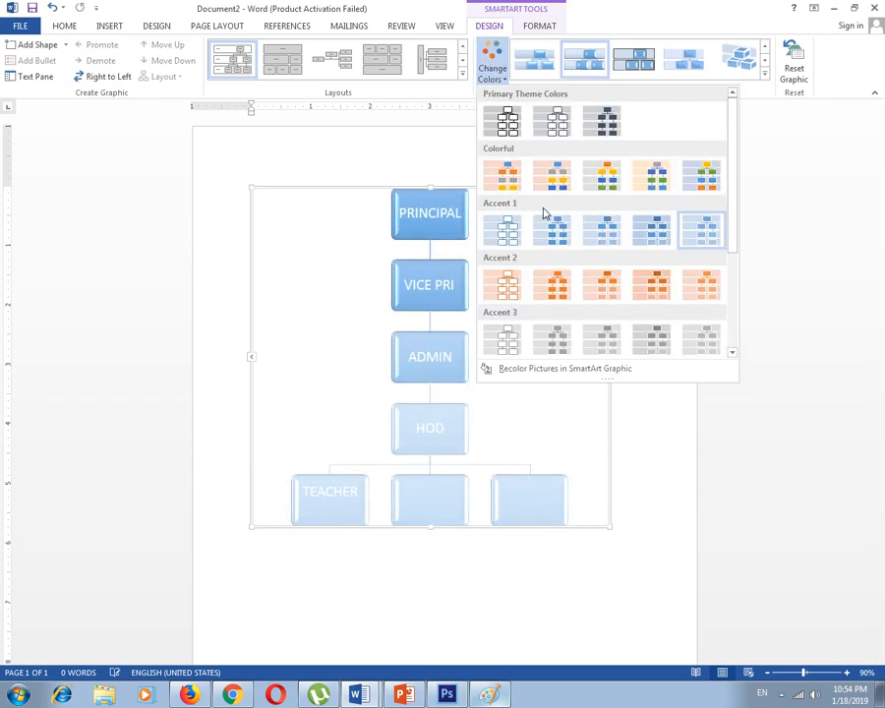
{"action": "left_click", "coordinate": [566, 244]}
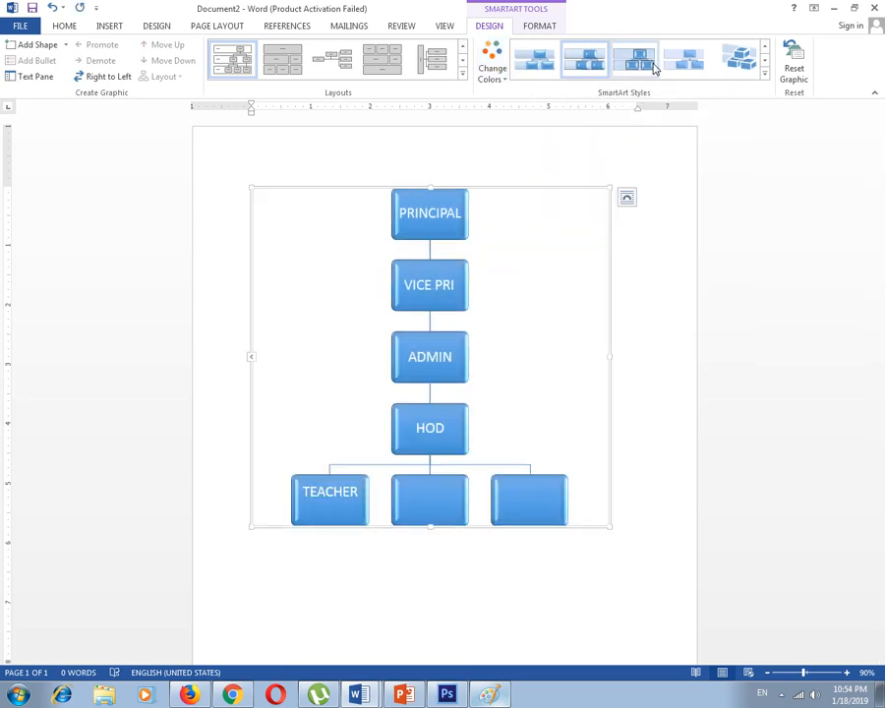
{"action": "left_click", "coordinate": [766, 76]}
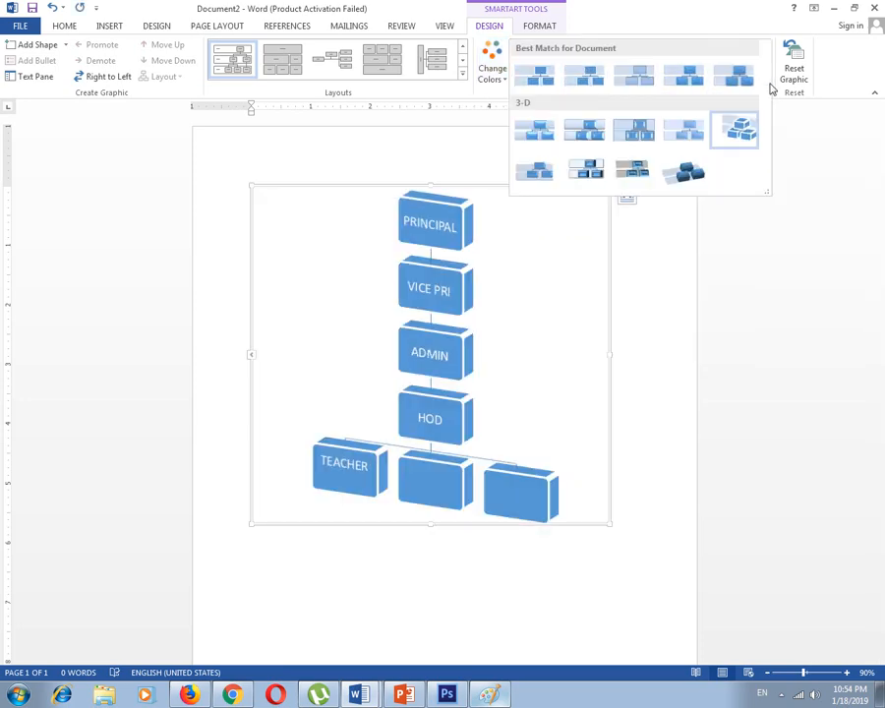
{"action": "left_click", "coordinate": [634, 173]}
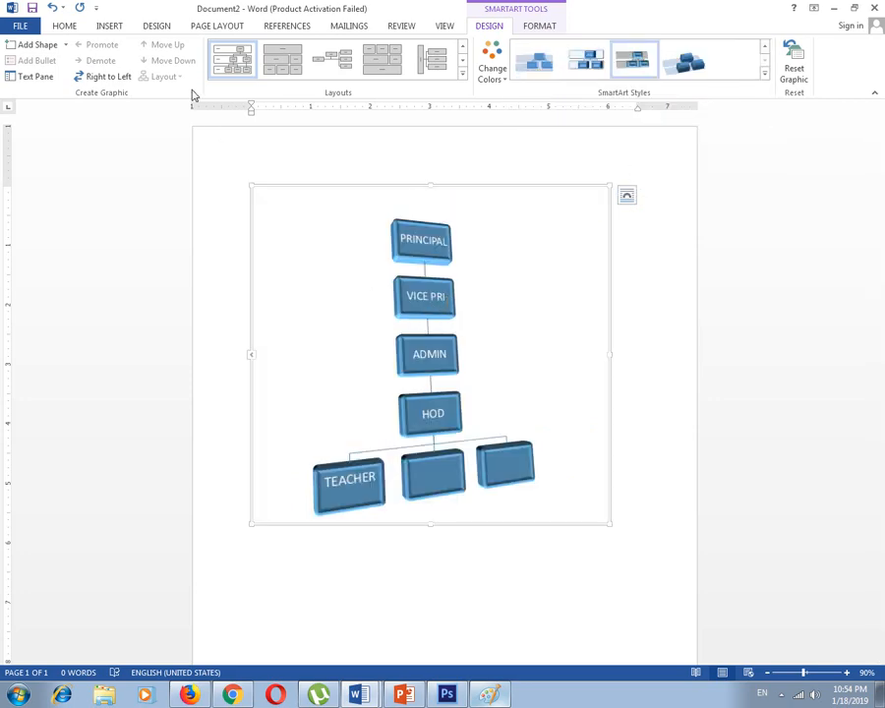
- Try the horizontal layout and the stacked-block layout, and settle on the Name and Title Organization Chart layout
{"action": "left_click", "coordinate": [452, 70]}
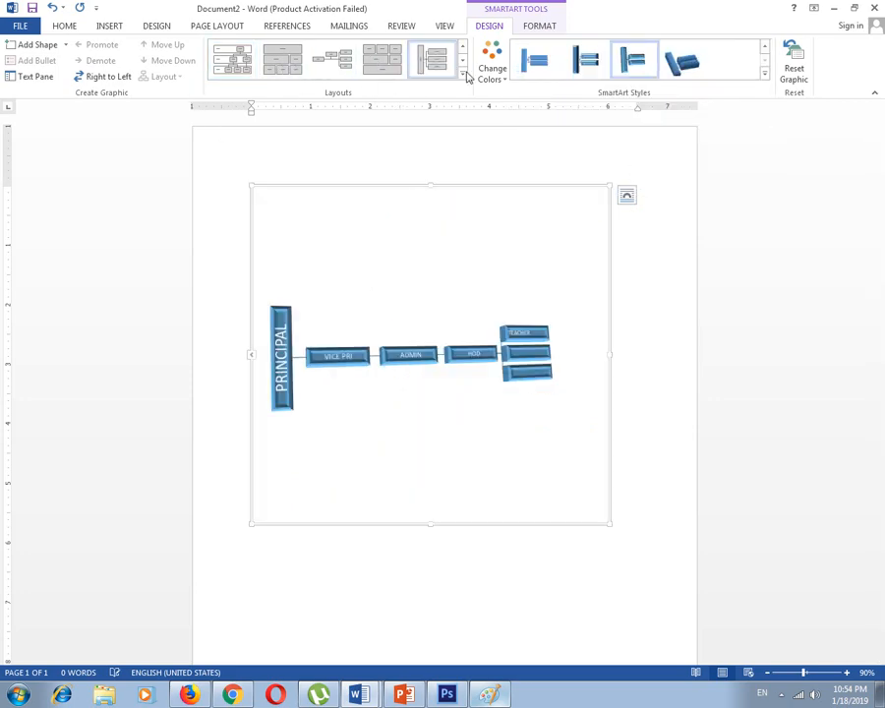
{"action": "left_click", "coordinate": [462, 74]}
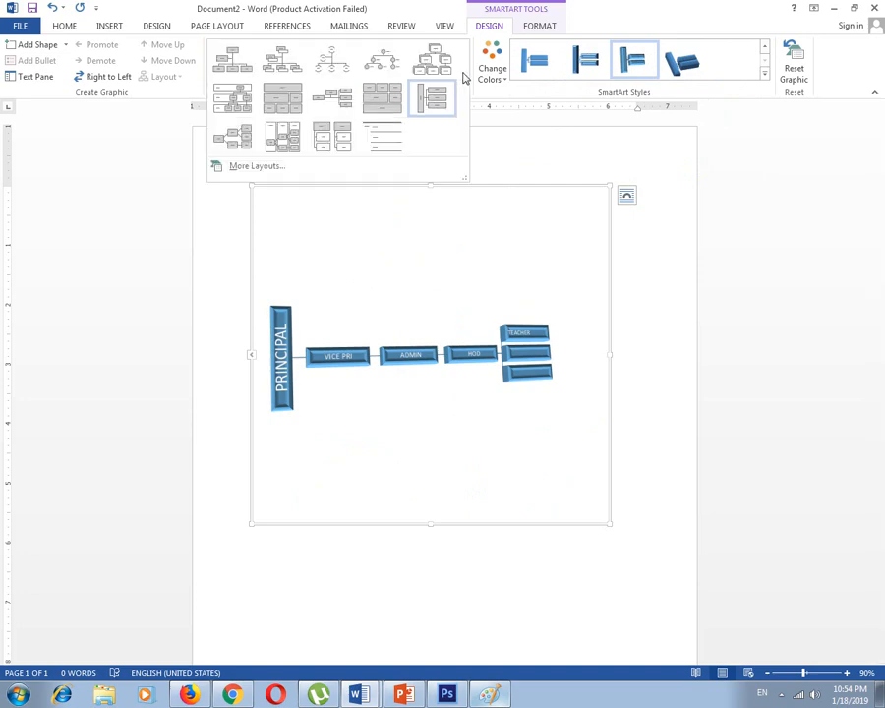
{"action": "left_click", "coordinate": [392, 97]}
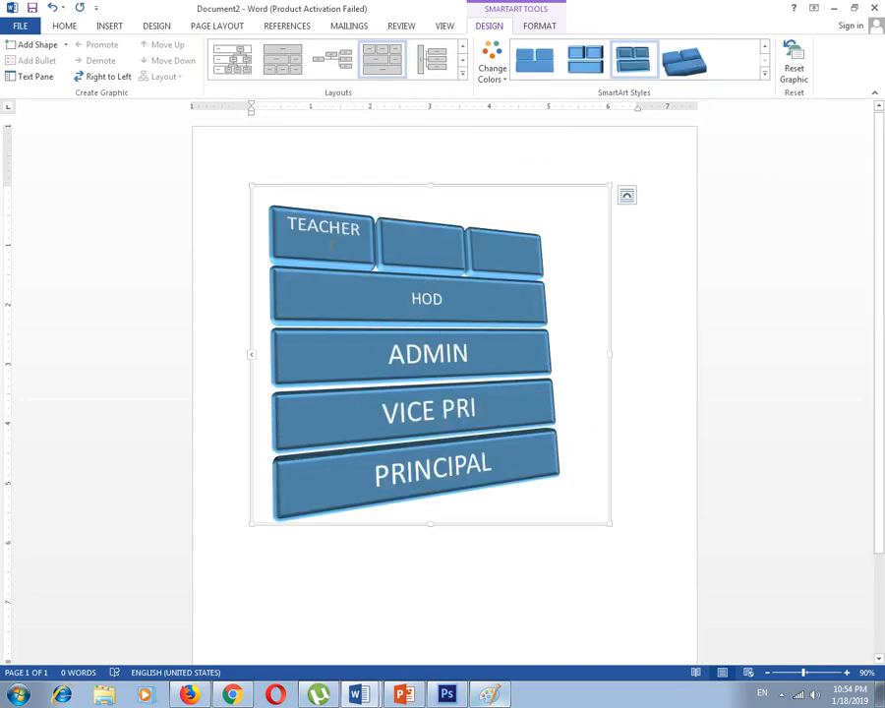
{"action": "left_click", "coordinate": [462, 74]}
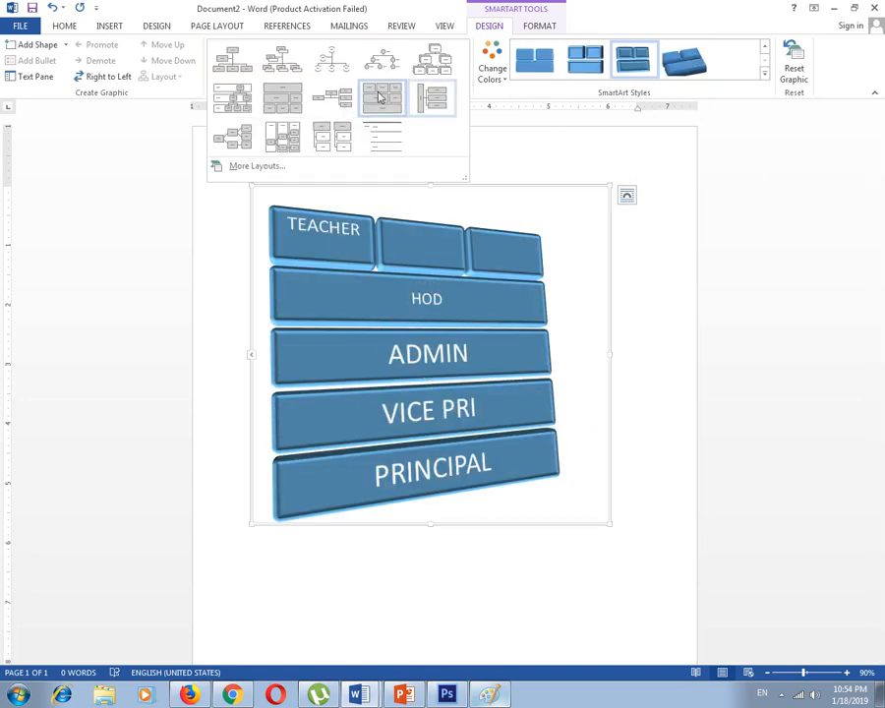
{"action": "left_click", "coordinate": [282, 56]}
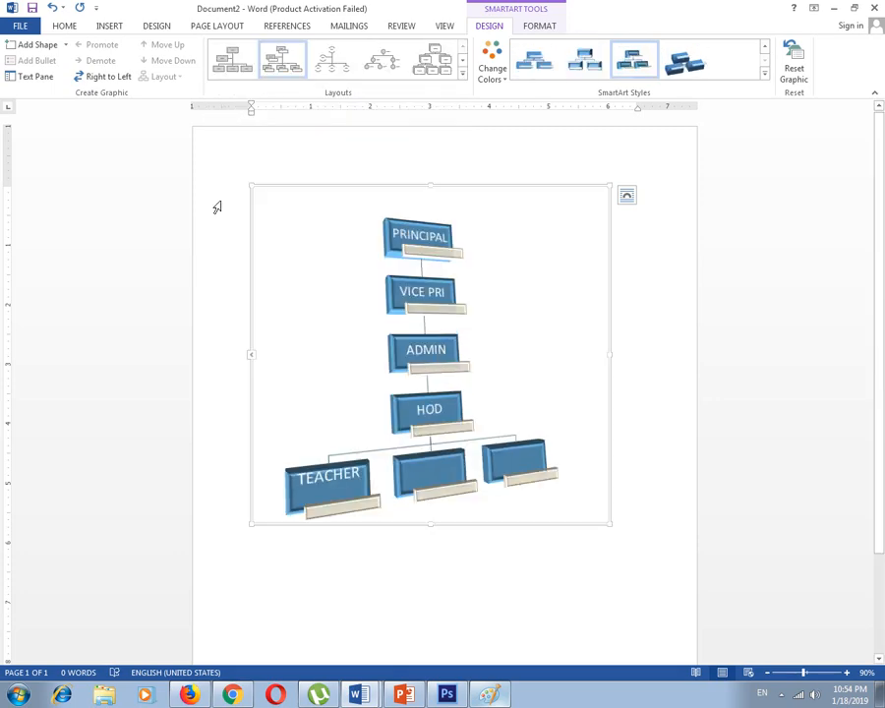
- Switch the chart's direction to right-to-left and restore the left-to-right order
{"action": "left_click", "coordinate": [127, 78]}
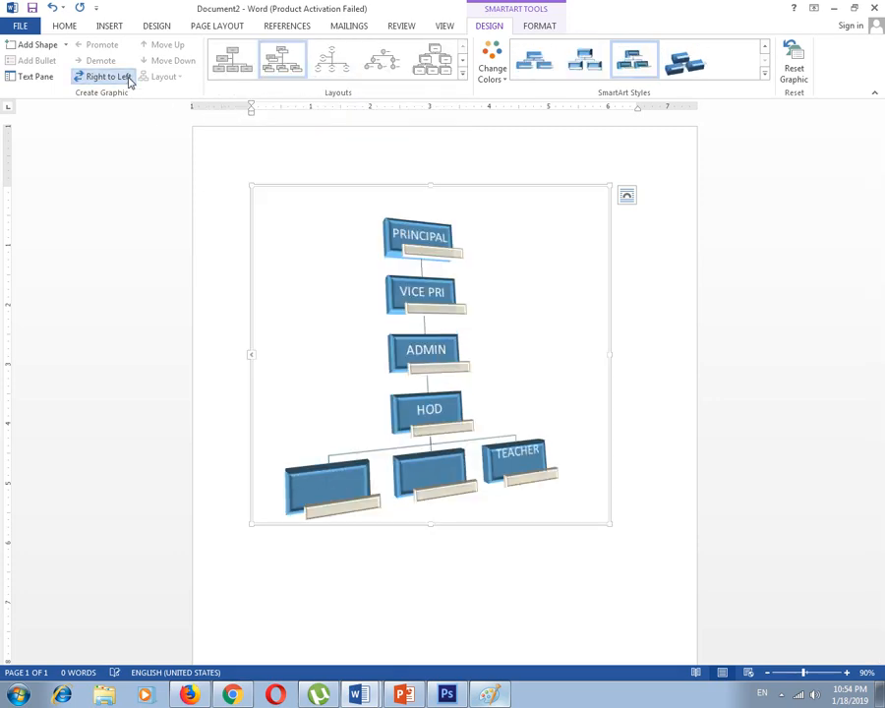
{"action": "left_click", "coordinate": [127, 78]}
{"action": "left_click", "coordinate": [115, 81]}
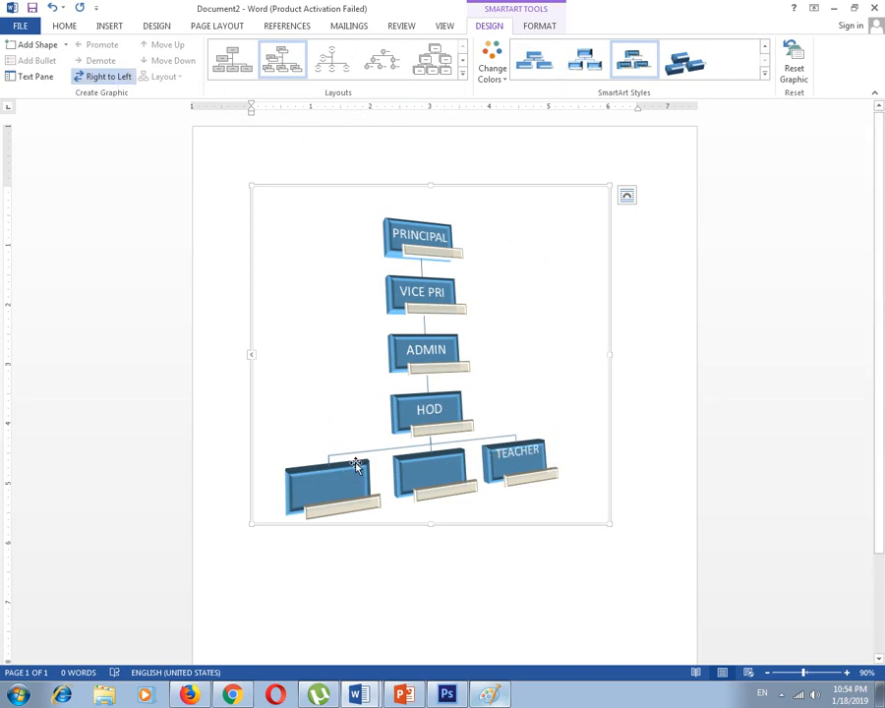
{"action": "left_click", "coordinate": [96, 79]}
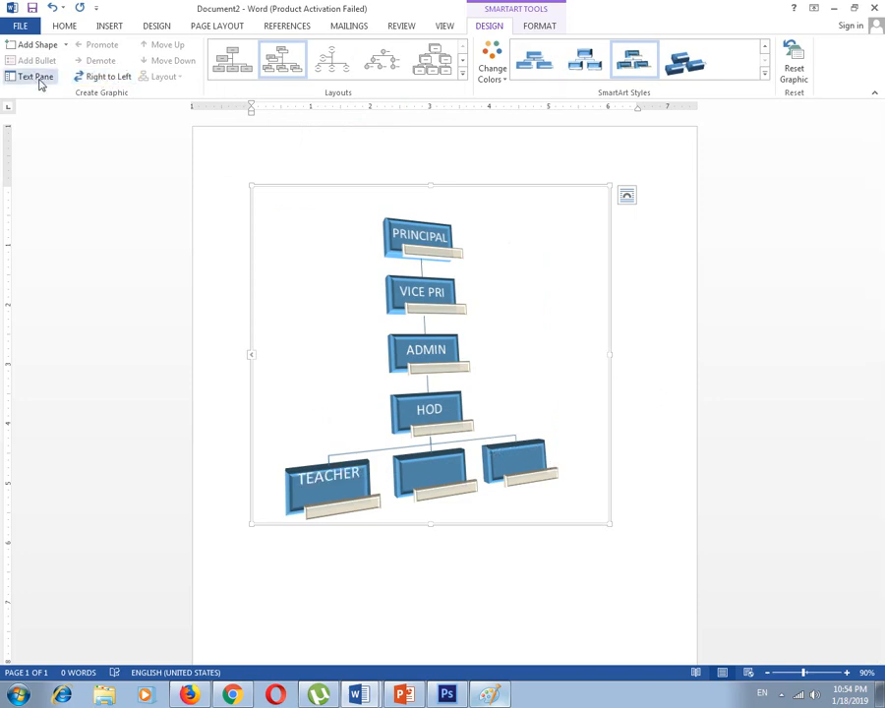
- Complete the VICE PRI entry as VICE PRINCIPAL in the chart's text outline, then close the outline
{"action": "left_click", "coordinate": [37, 76]}
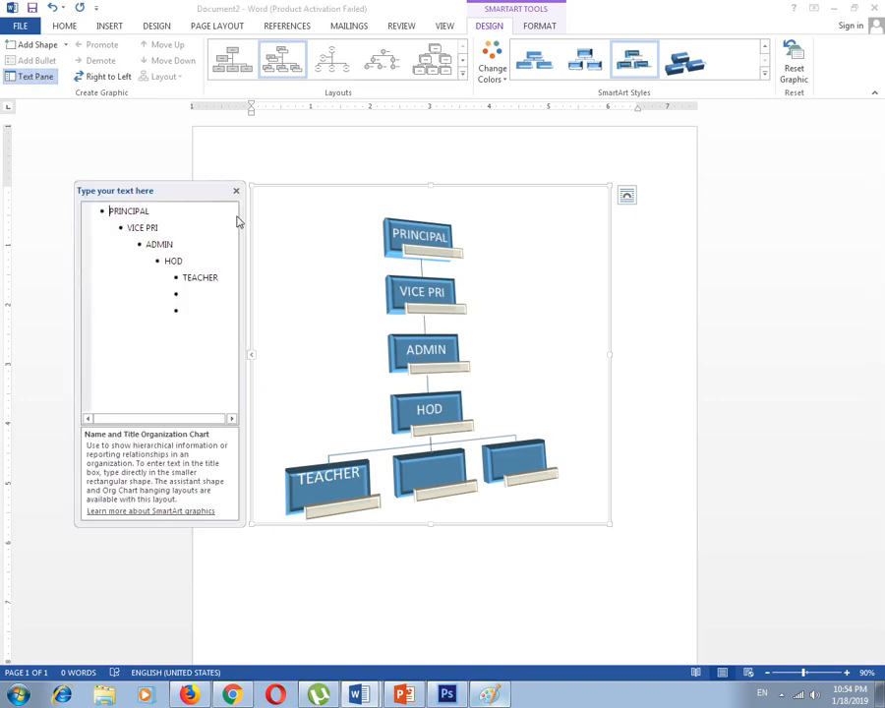
{"action": "left_click", "coordinate": [156, 227]}
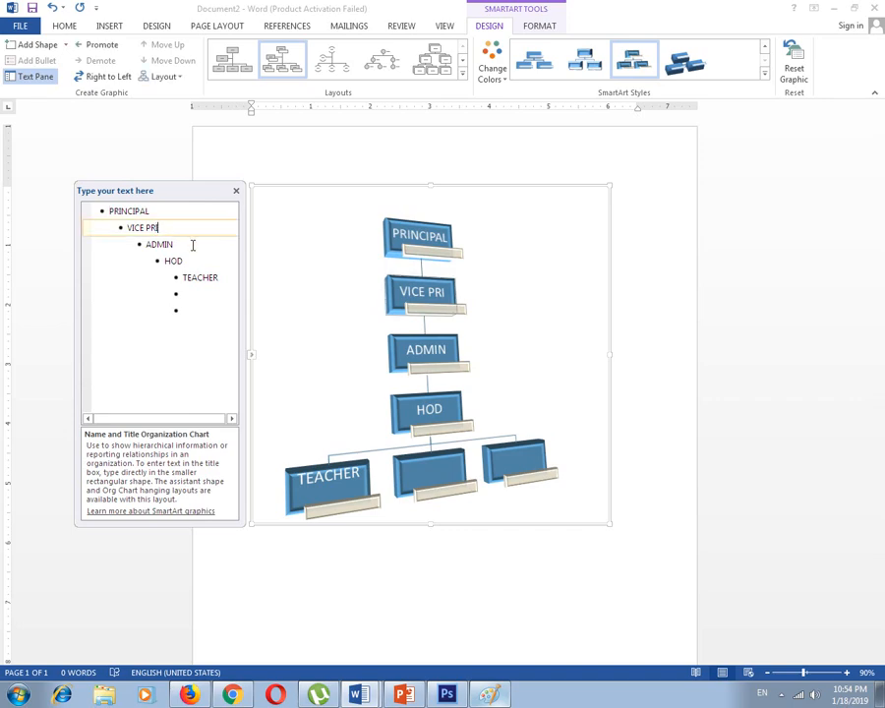
{"action": "type", "text": "NCIPAL"}
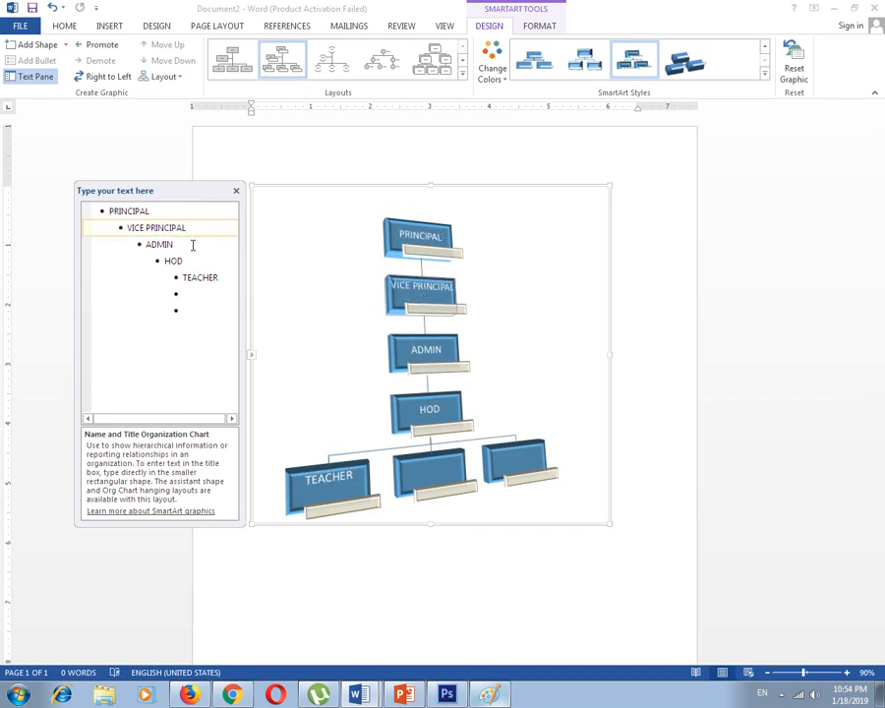
{"action": "left_click", "coordinate": [236, 190]}
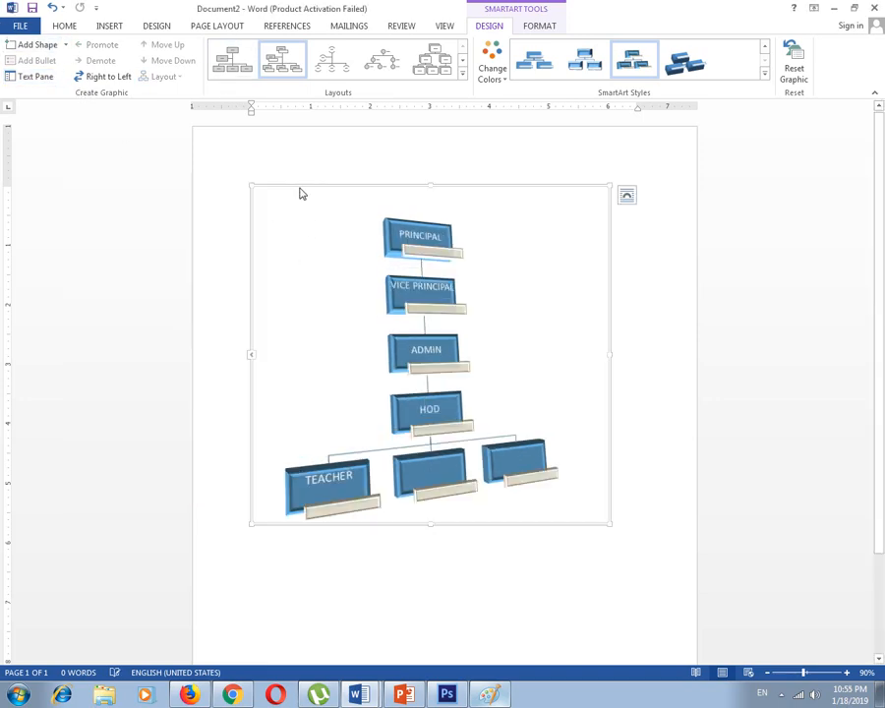
- Fill the PRINCIPAL box with the standard green color
{"action": "left_click", "coordinate": [539, 26]}
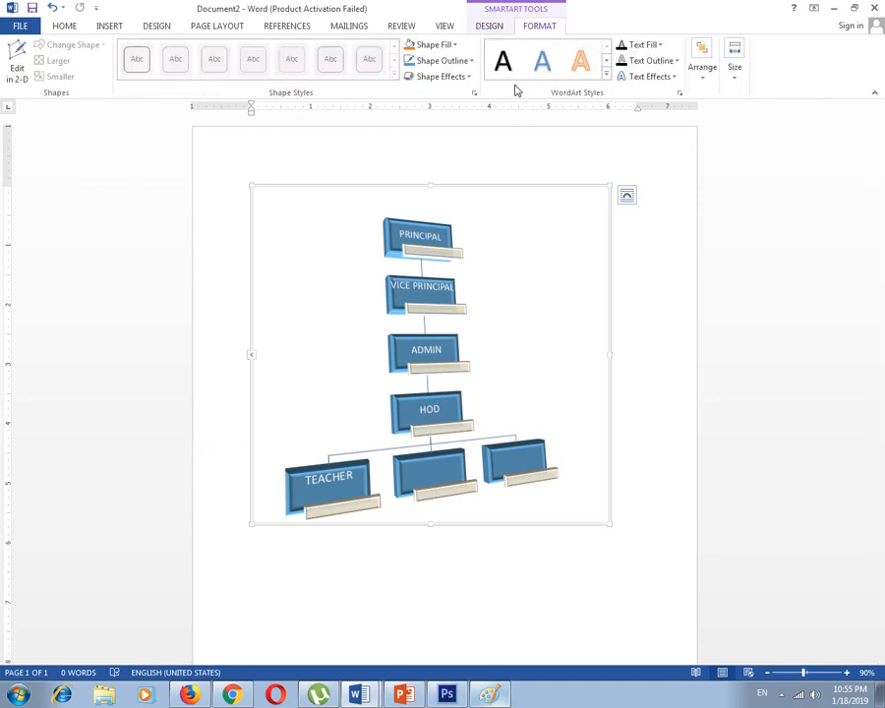
{"action": "left_click", "coordinate": [420, 236]}
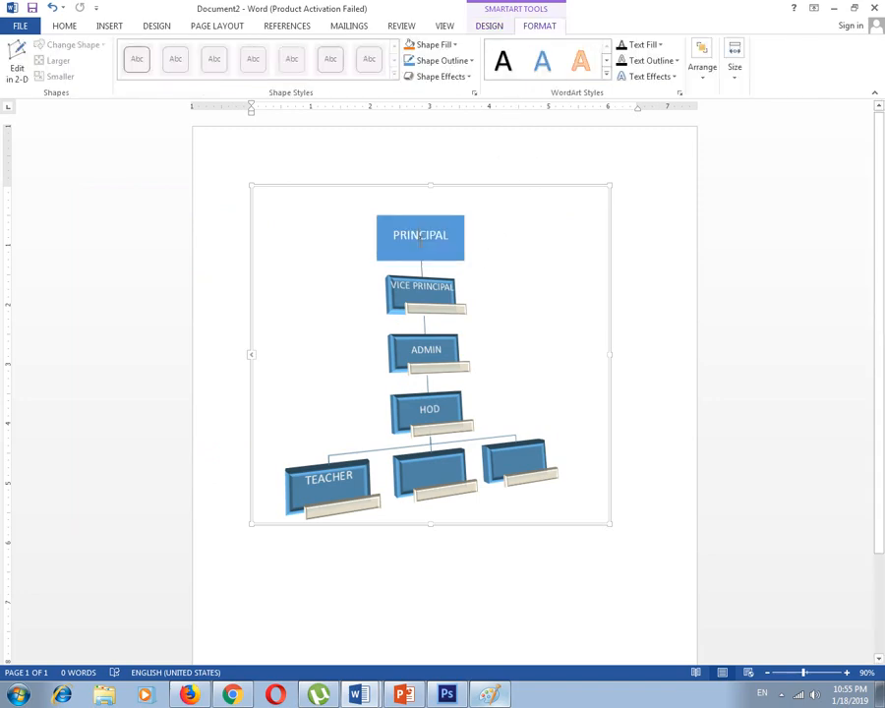
{"action": "left_click", "coordinate": [509, 247]}
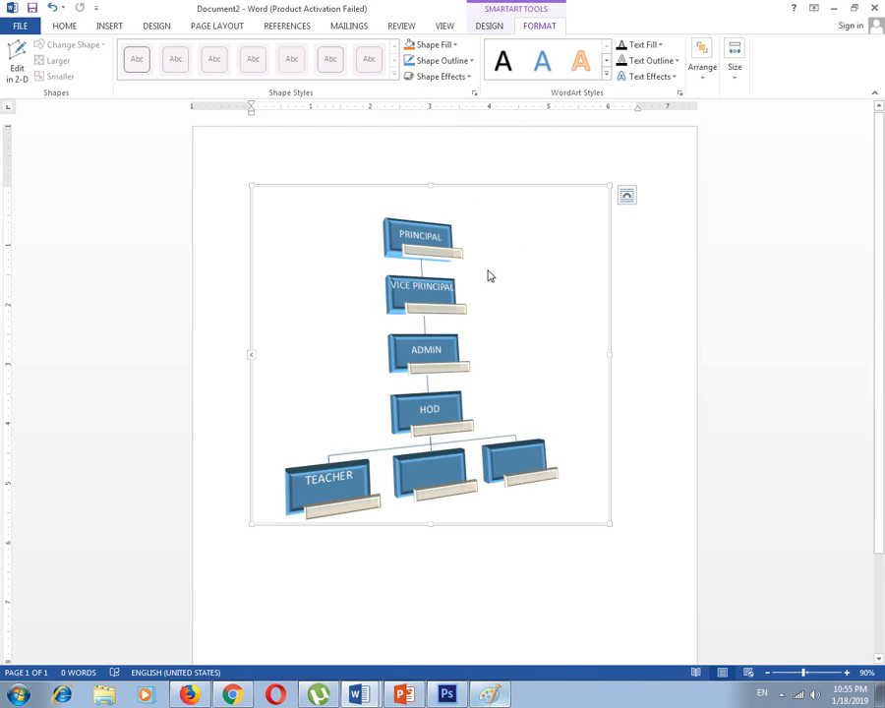
{"action": "left_click", "coordinate": [422, 237]}
{"action": "left_click", "coordinate": [433, 44]}
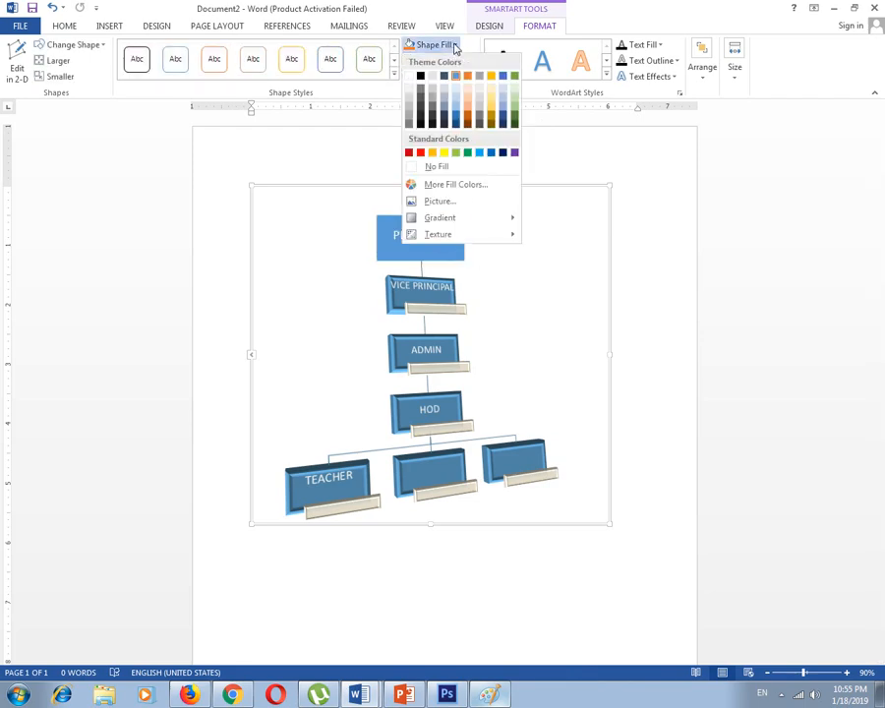
{"action": "left_click", "coordinate": [467, 153]}
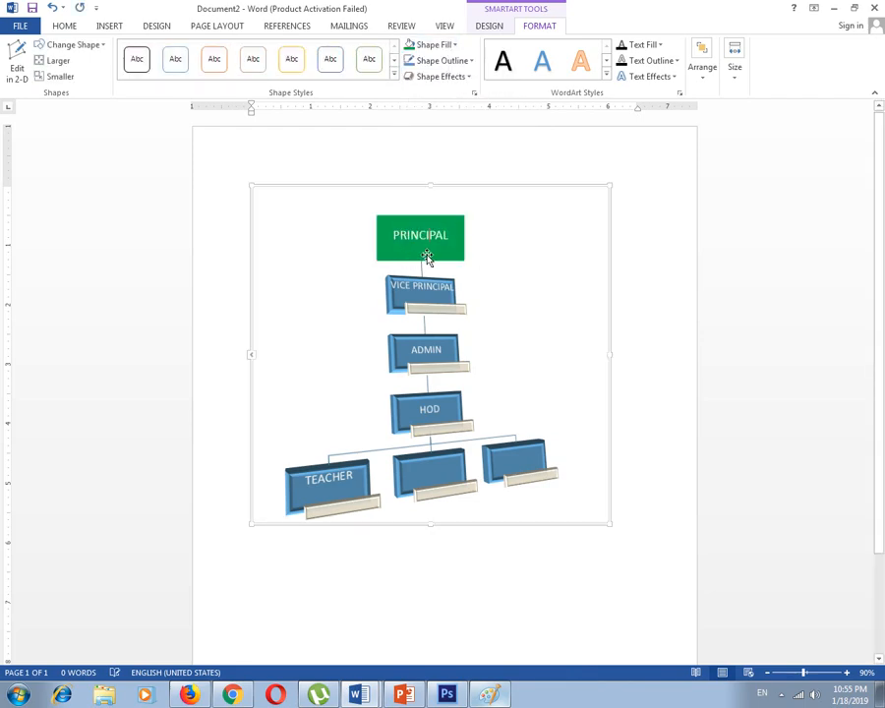
- Fill the ADMIN box with the standard purple color
{"action": "left_click", "coordinate": [421, 286]}
{"action": "left_click", "coordinate": [425, 361]}
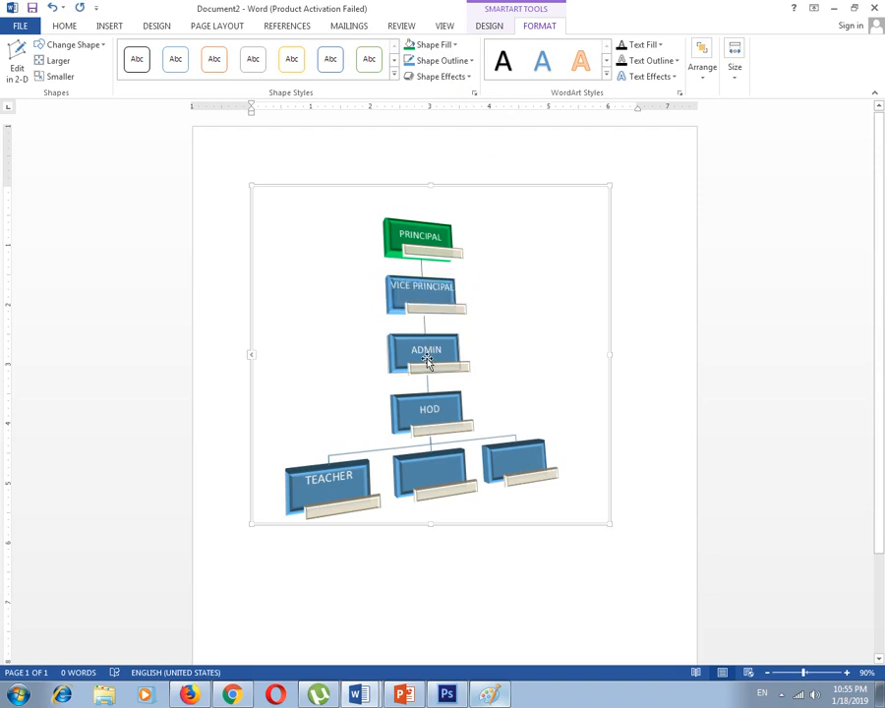
{"action": "left_click", "coordinate": [459, 47]}
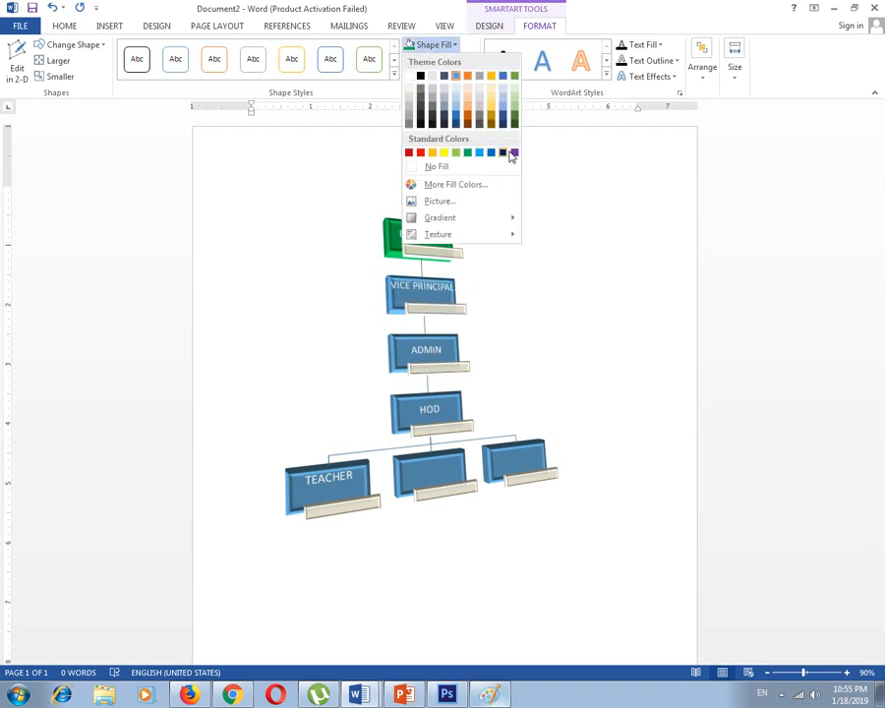
{"action": "left_click", "coordinate": [517, 157]}
{"action": "left_click", "coordinate": [525, 387]}
- Fill the HOD box with the water droplets texture
{"action": "left_click", "coordinate": [439, 429]}
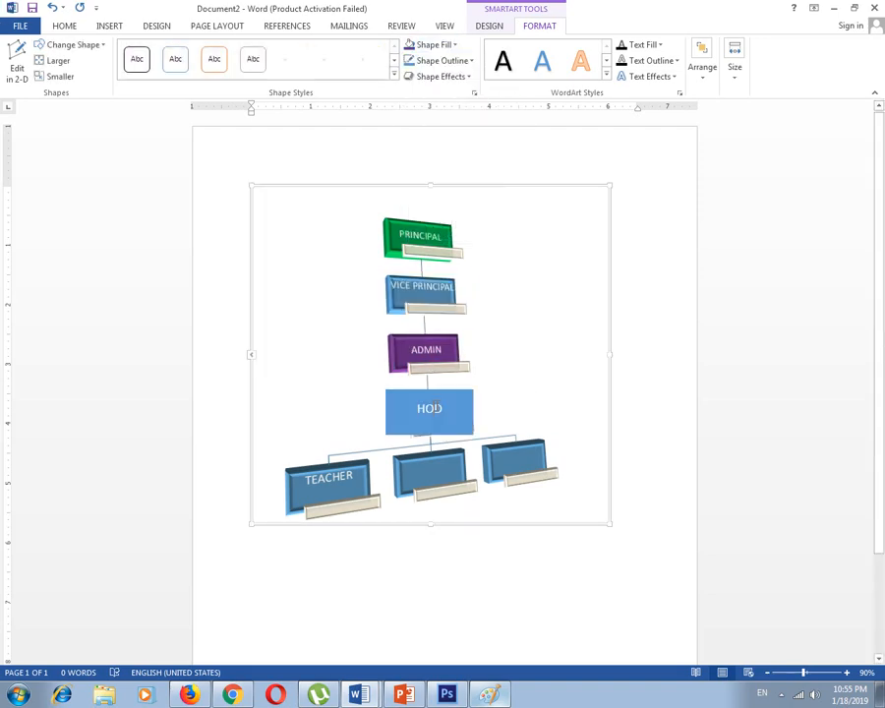
{"action": "left_click", "coordinate": [432, 44]}
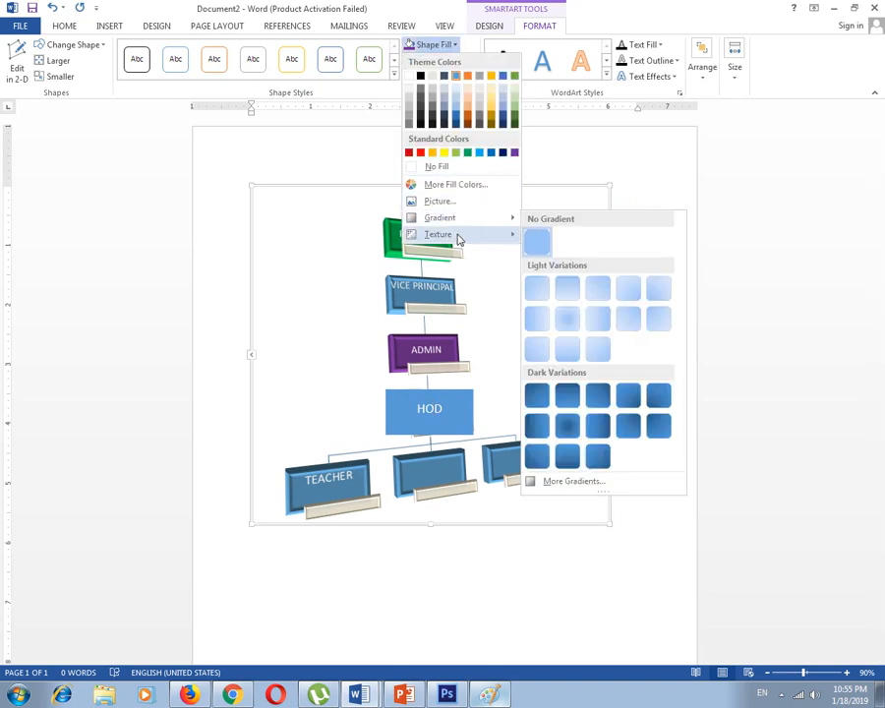
{"action": "mouse_move", "coordinate": [458, 237]}
{"action": "left_click", "coordinate": [563, 331]}
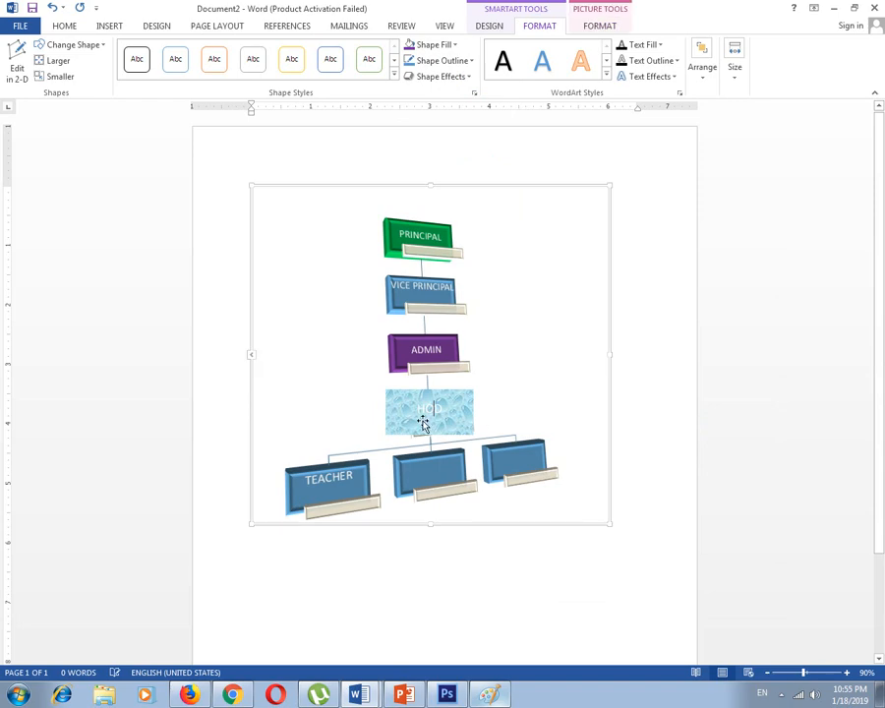
- Give the TEACHER box a standard yellow outline and an orange glow effect
{"action": "left_click", "coordinate": [342, 478]}
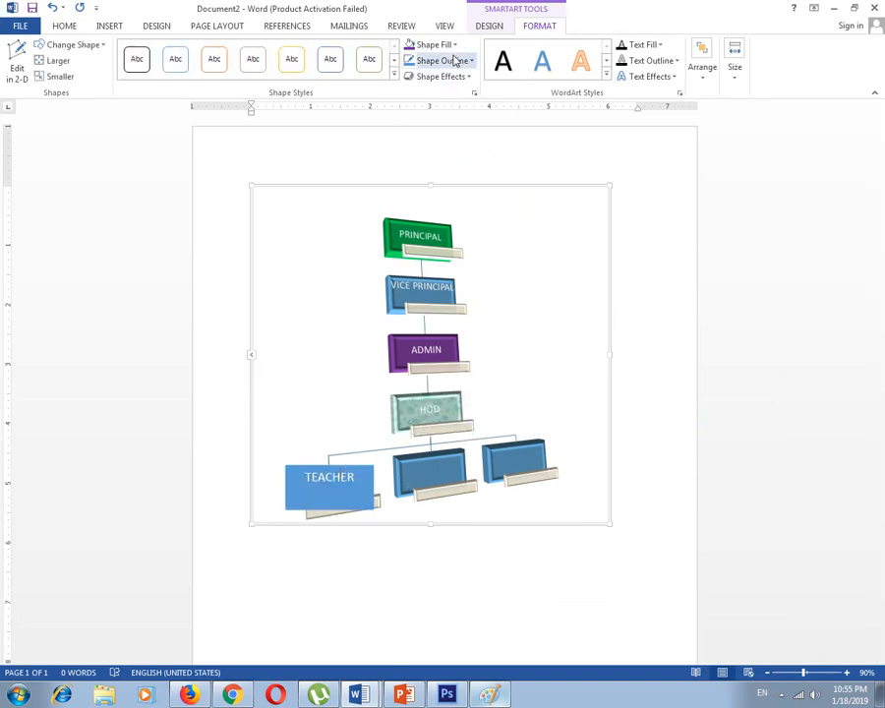
{"action": "left_click", "coordinate": [455, 61]}
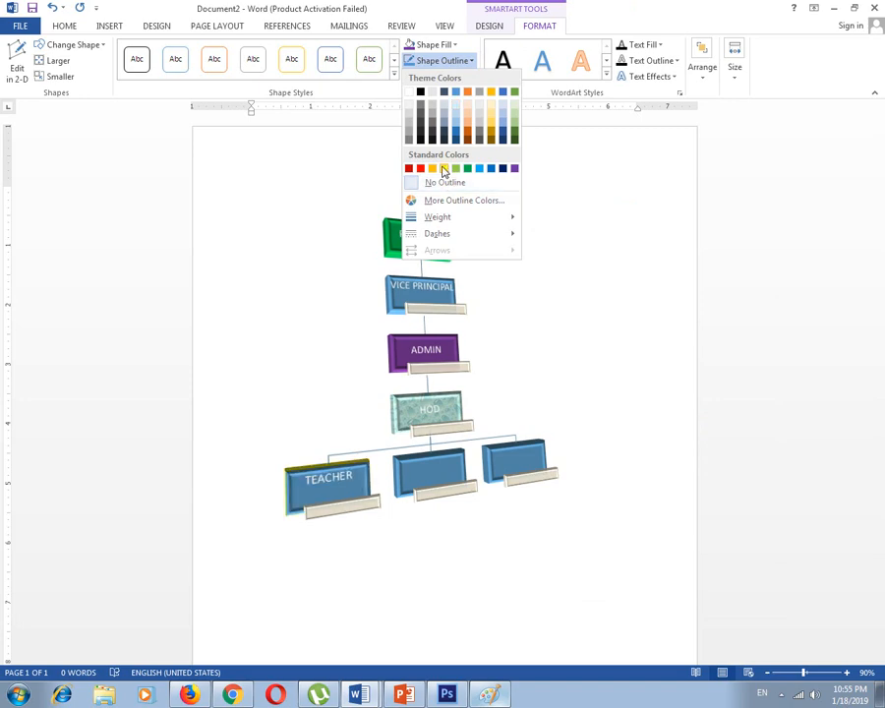
{"action": "left_click", "coordinate": [443, 169]}
{"action": "left_click", "coordinate": [448, 77]}
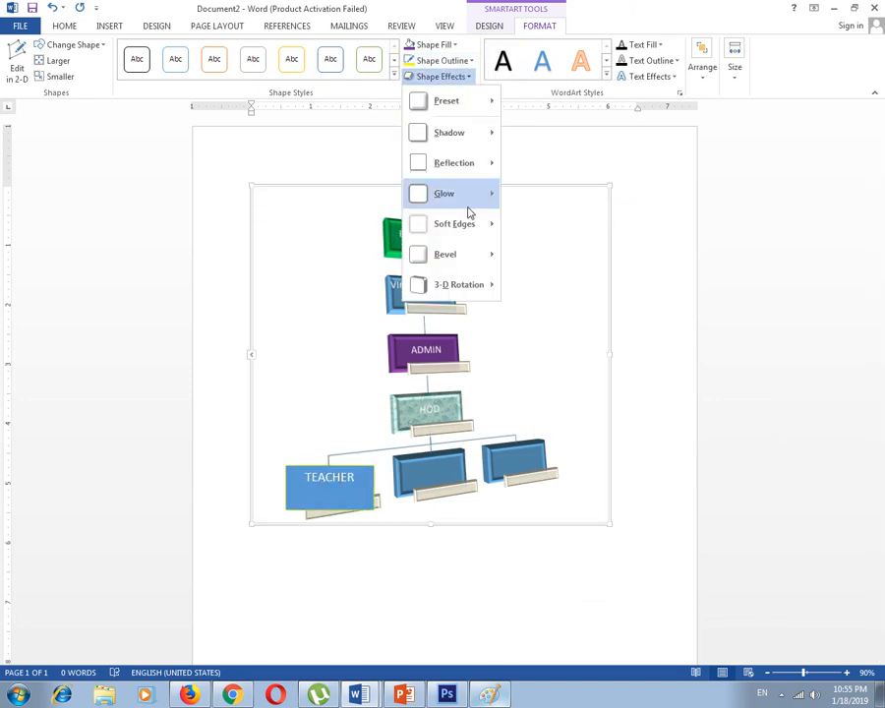
{"action": "mouse_move", "coordinate": [469, 196]}
{"action": "left_click", "coordinate": [560, 348]}
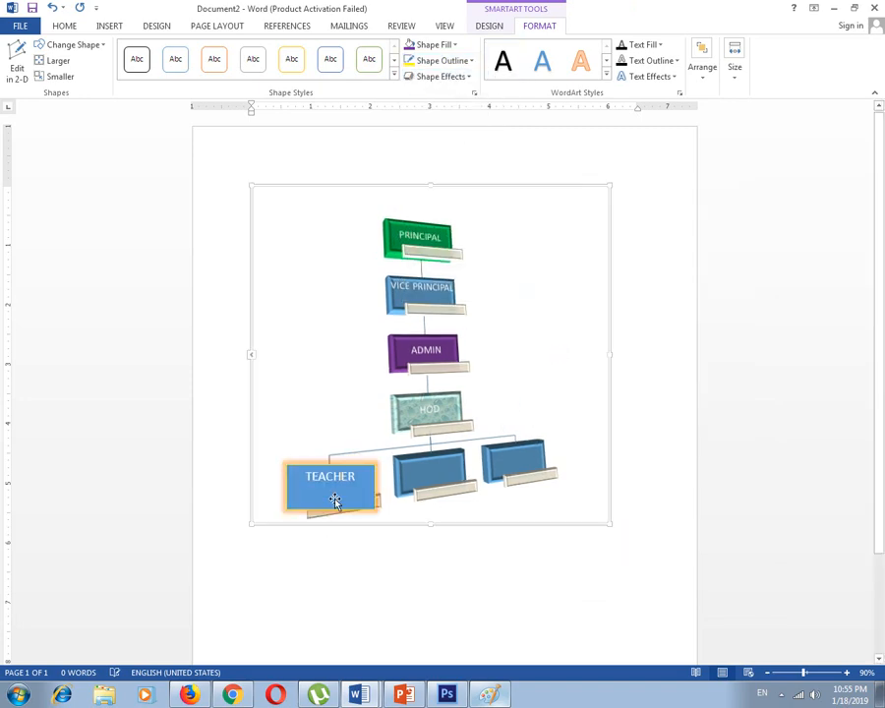
- Select all shapes in the chart, thicken their outlines and connectors, and apply a yellow glow from the second row of variations
{"action": "left_click", "coordinate": [415, 262]}
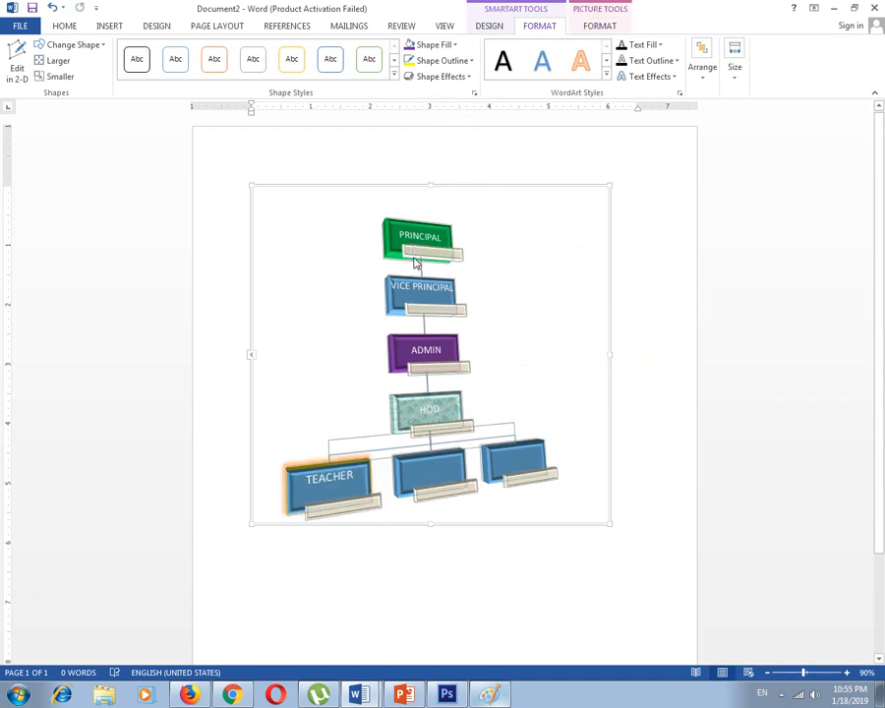
{"action": "left_click", "coordinate": [465, 62]}
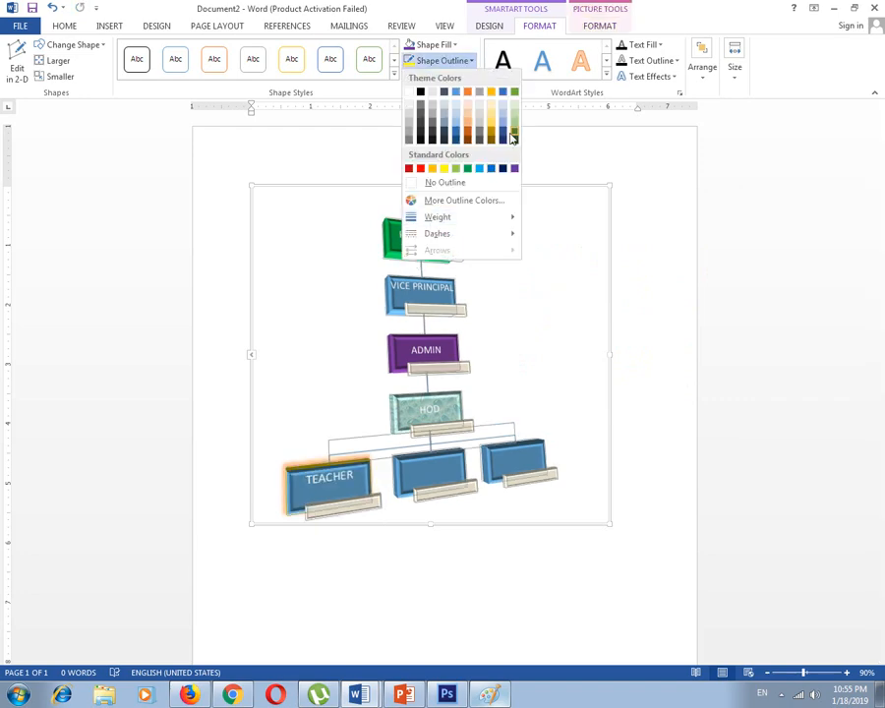
{"action": "mouse_move", "coordinate": [474, 219]}
{"action": "left_click", "coordinate": [577, 294]}
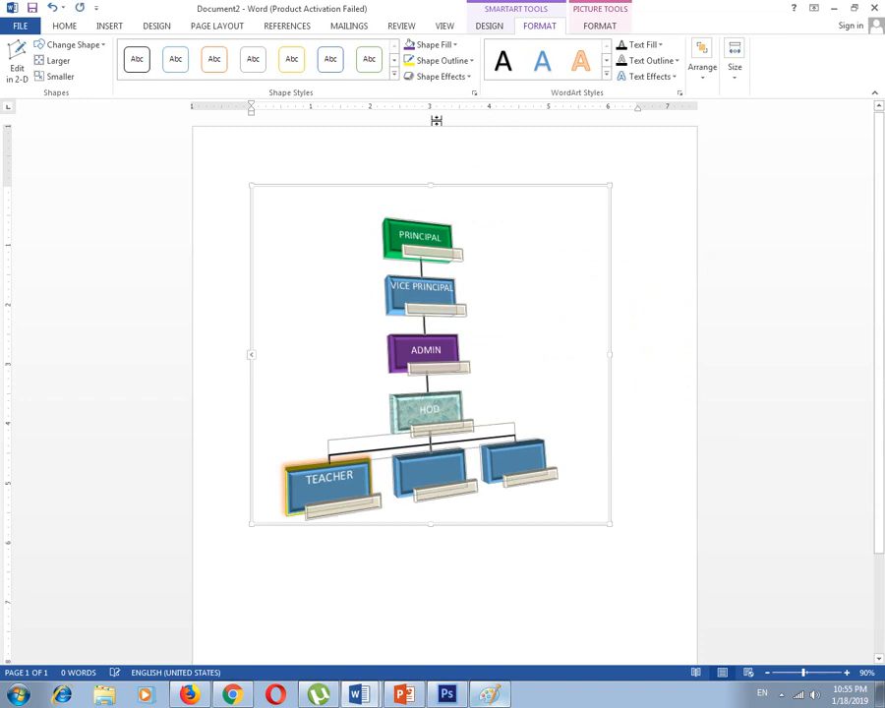
{"action": "left_click", "coordinate": [445, 77]}
{"action": "mouse_move", "coordinate": [482, 193]}
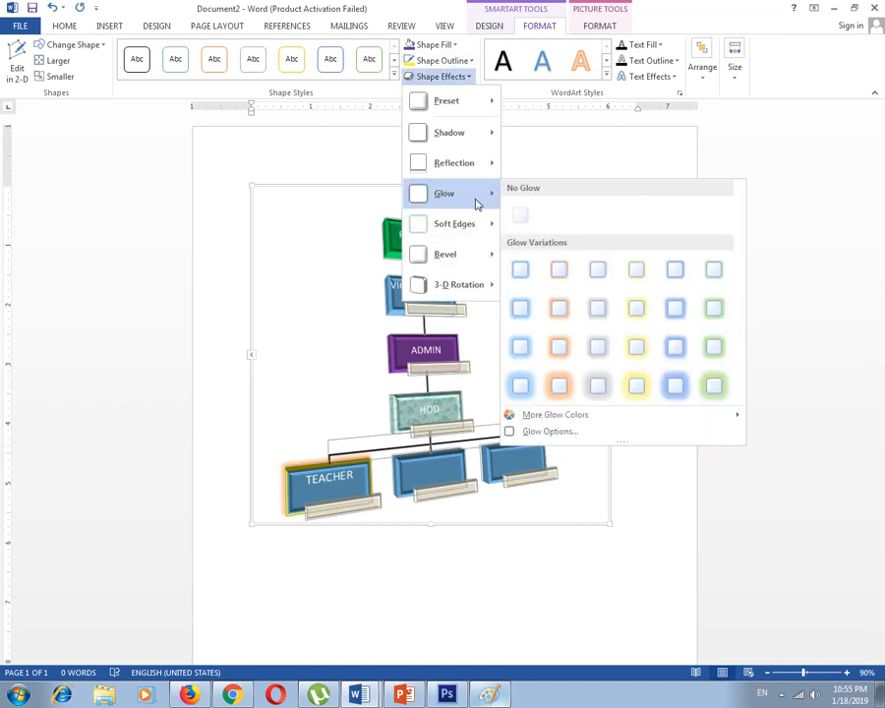
{"action": "left_click", "coordinate": [640, 315]}
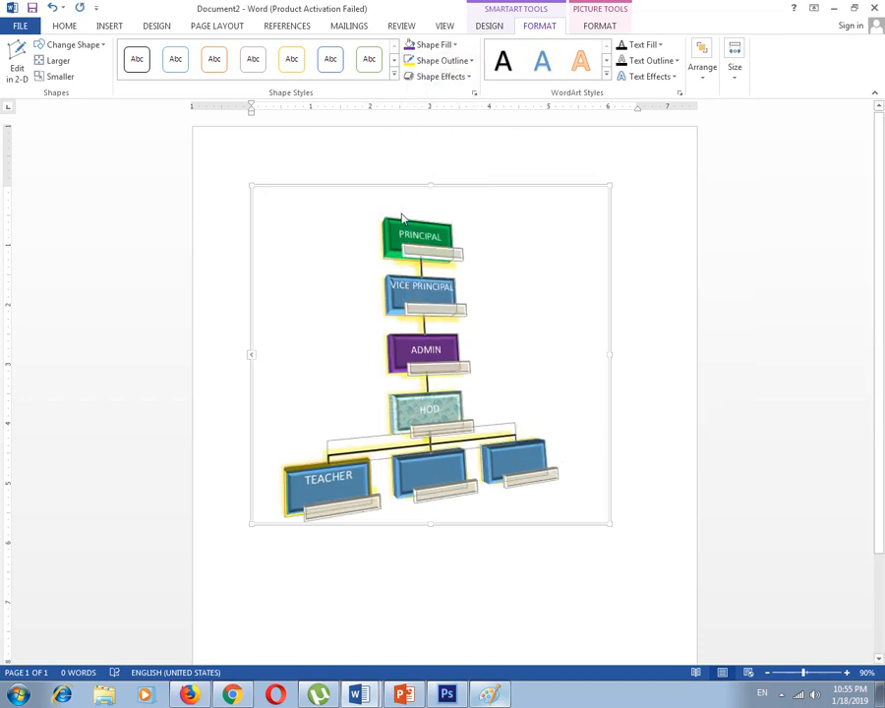
- Recolor the outlines of all selected shapes and connectors with the theme green, and deselect the chart
{"action": "left_click", "coordinate": [451, 62]}
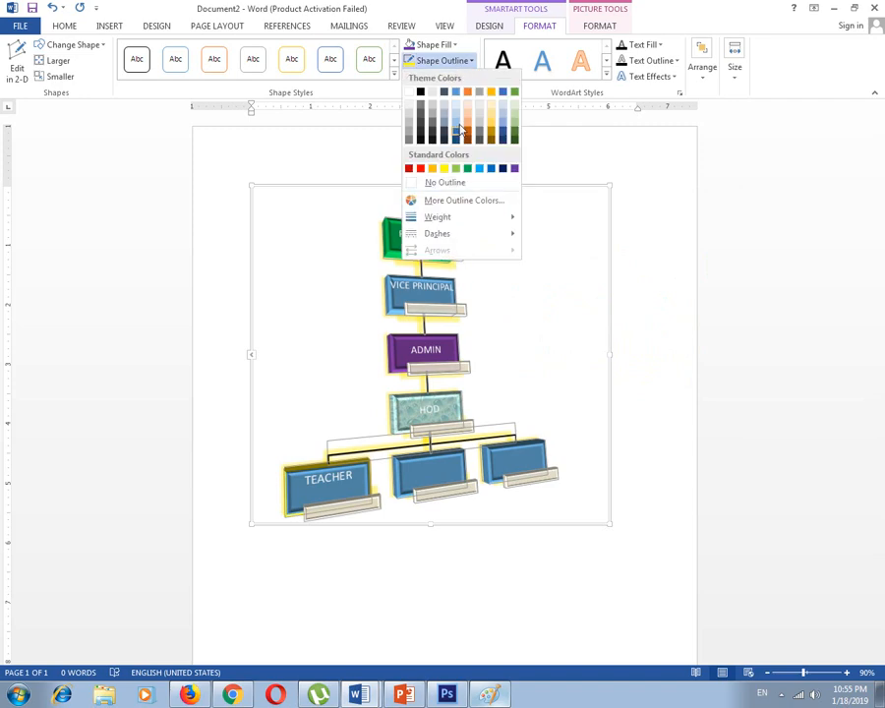
{"action": "left_click", "coordinate": [513, 91]}
{"action": "left_click", "coordinate": [551, 286]}
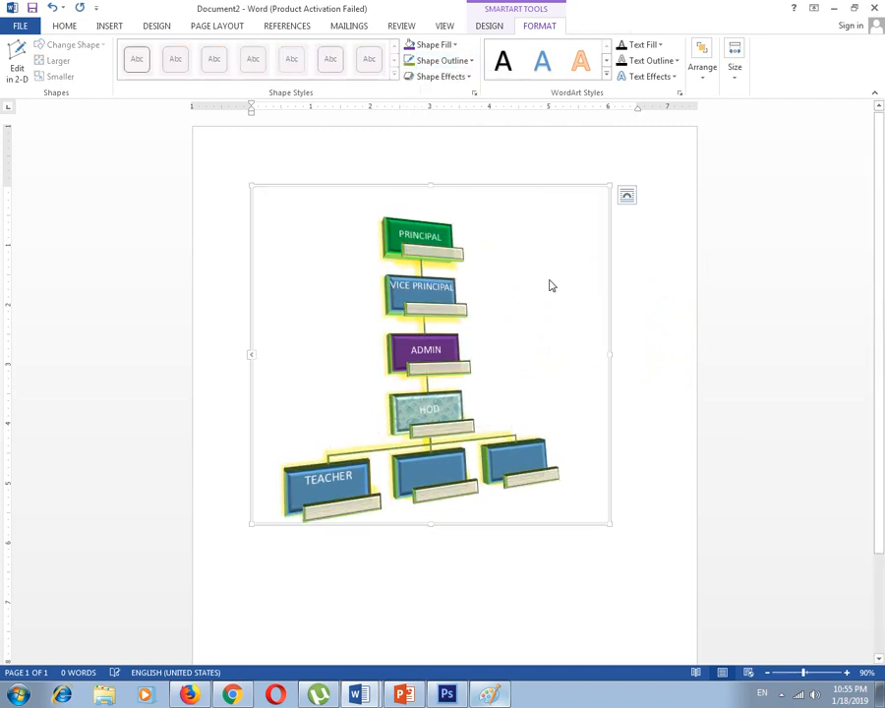
{"action": "scroll", "coordinate": [440, 307], "scroll_direction": "up", "scroll_amount": 4}
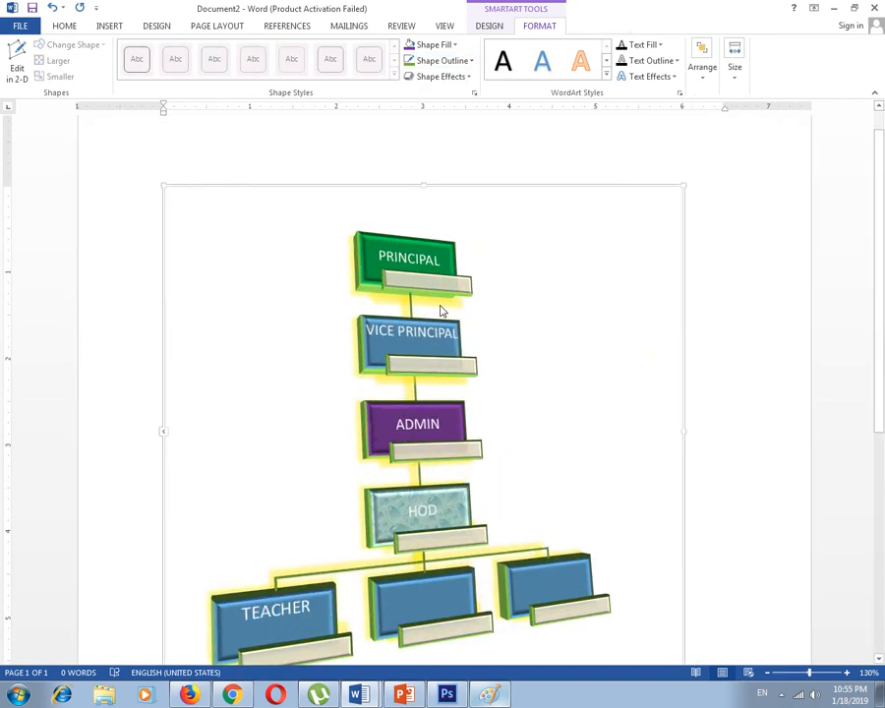
{"action": "scroll", "coordinate": [441, 310], "scroll_direction": "down", "scroll_amount": 2}
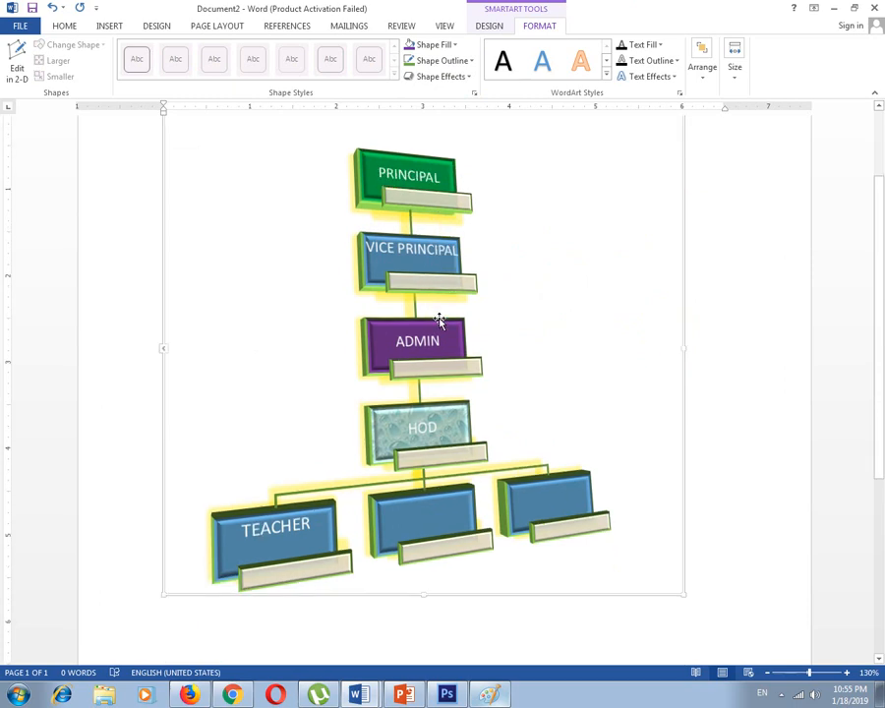
{"action": "scroll", "coordinate": [418, 457], "scroll_direction": "down", "scroll_amount": 5}
{"action": "left_click", "coordinate": [428, 455]}
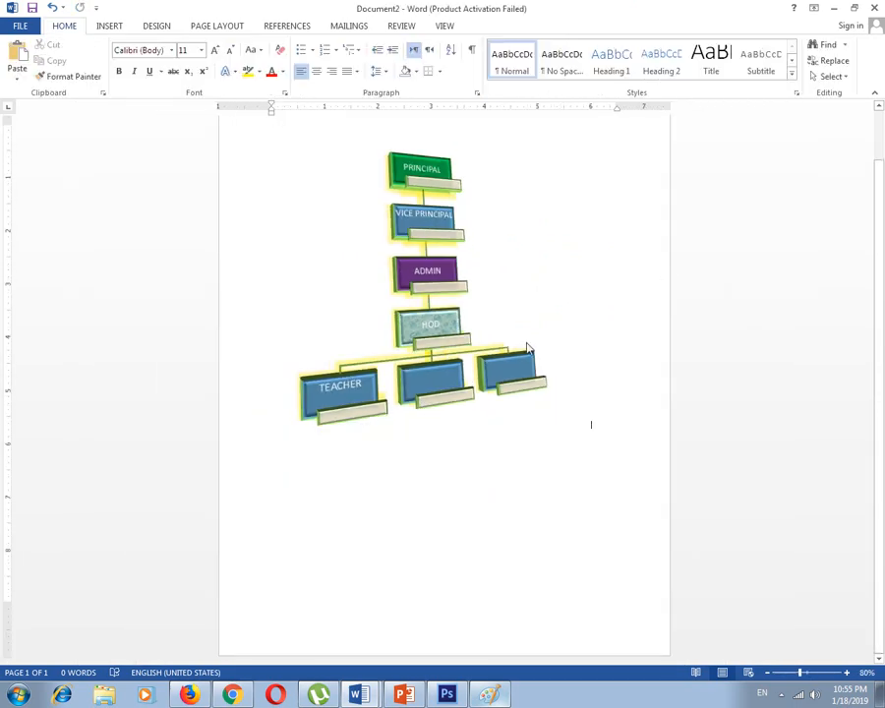
- Select the PRINCIPAL text in the top box and fill it with standard yellow
{"action": "left_click", "coordinate": [445, 150]}
{"action": "left_click", "coordinate": [521, 26]}
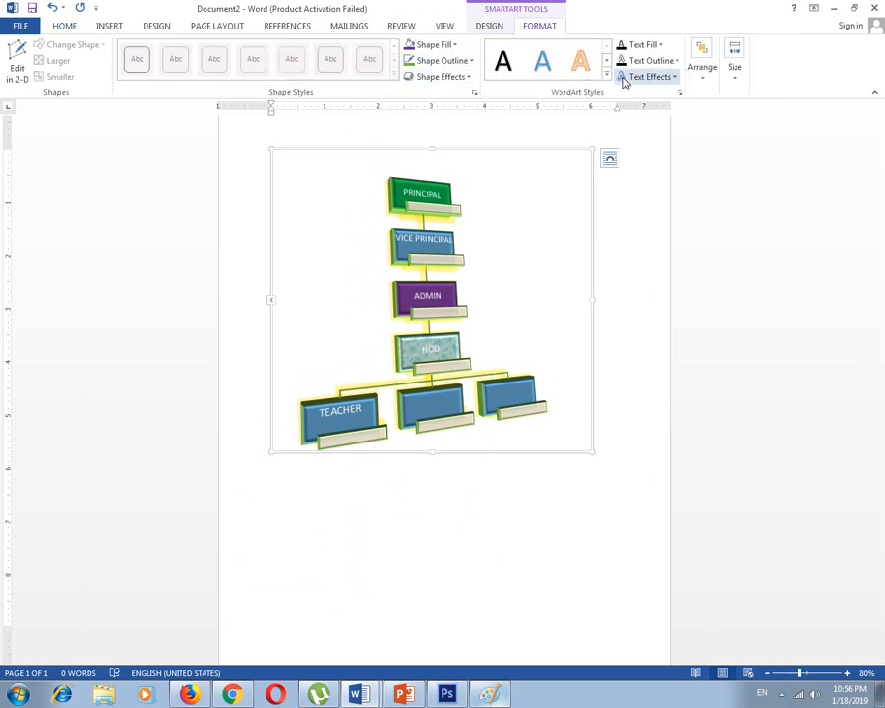
{"action": "scroll", "coordinate": [444, 228], "scroll_direction": "up", "scroll_amount": 2}
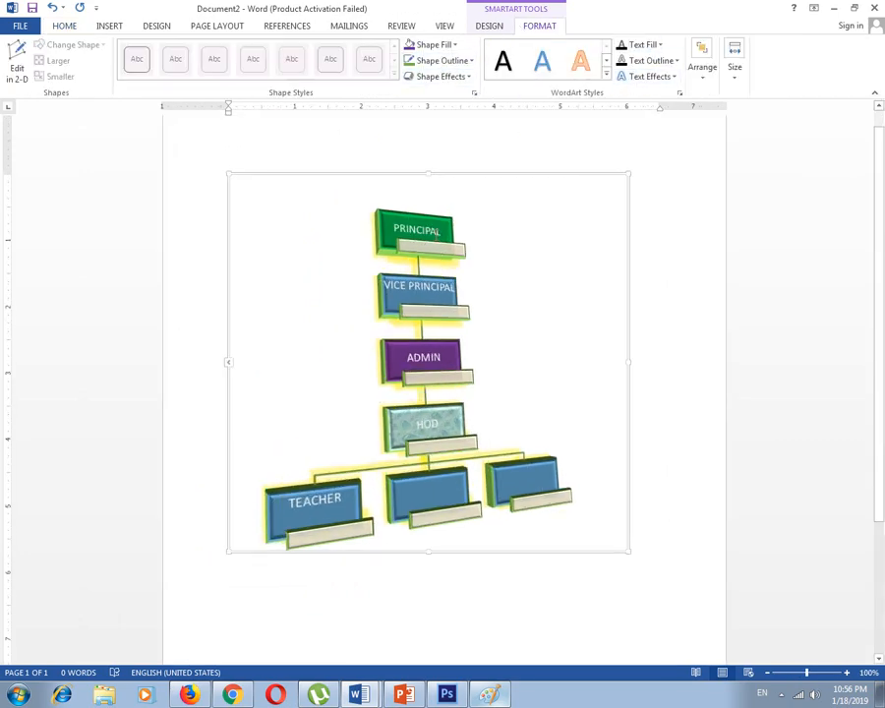
{"action": "scroll", "coordinate": [423, 252], "scroll_direction": "up", "scroll_amount": 2}
{"action": "left_click", "coordinate": [413, 254]}
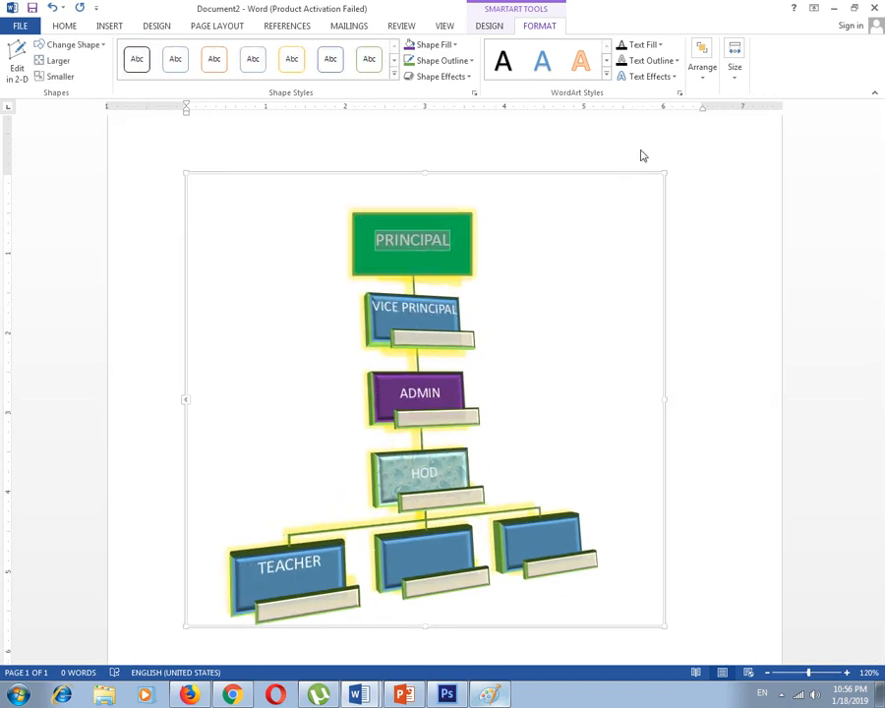
{"action": "left_click", "coordinate": [658, 44]}
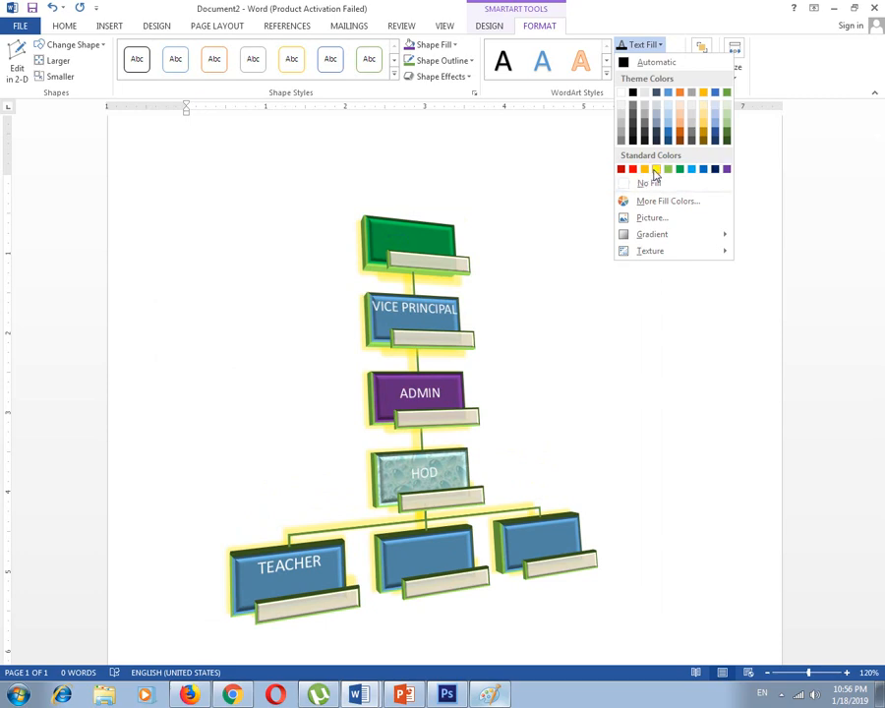
{"action": "left_click", "coordinate": [658, 173]}
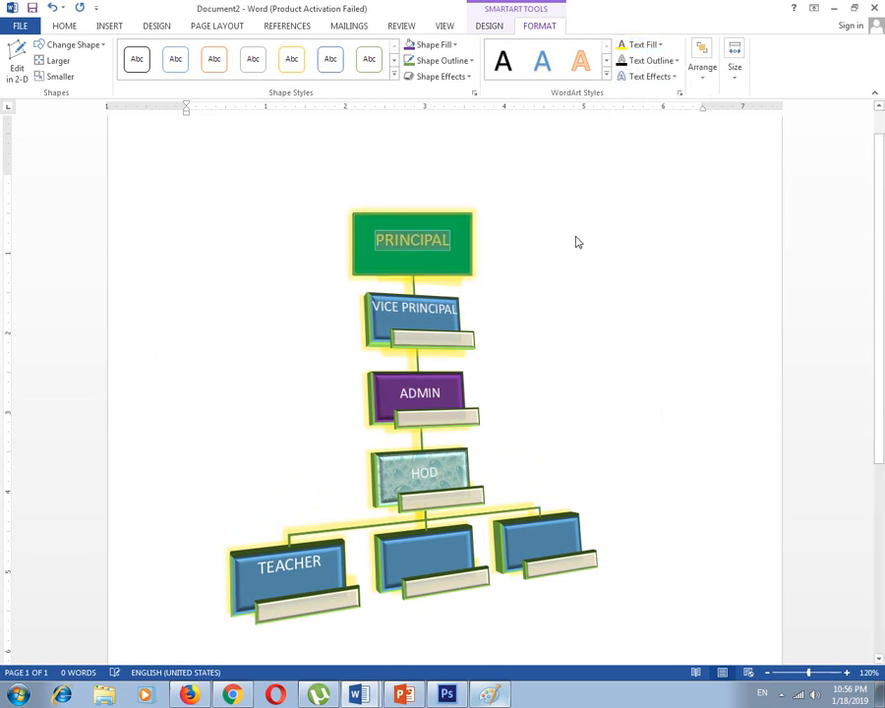
- Fill the PRINCIPAL text with the dark purple texture and deselect the chart
{"action": "left_click", "coordinate": [664, 45]}
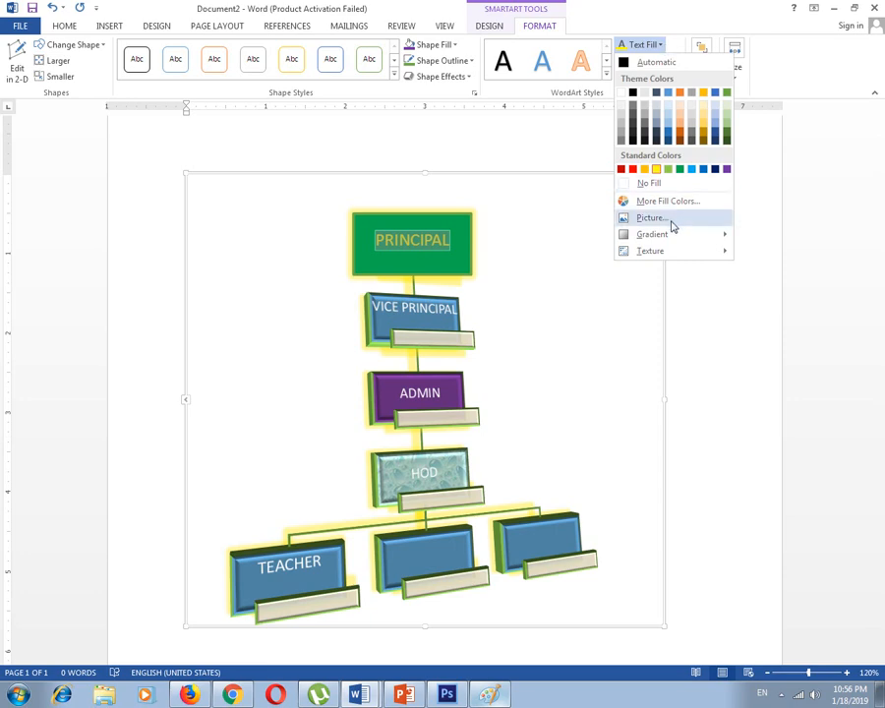
{"action": "mouse_move", "coordinate": [672, 253]}
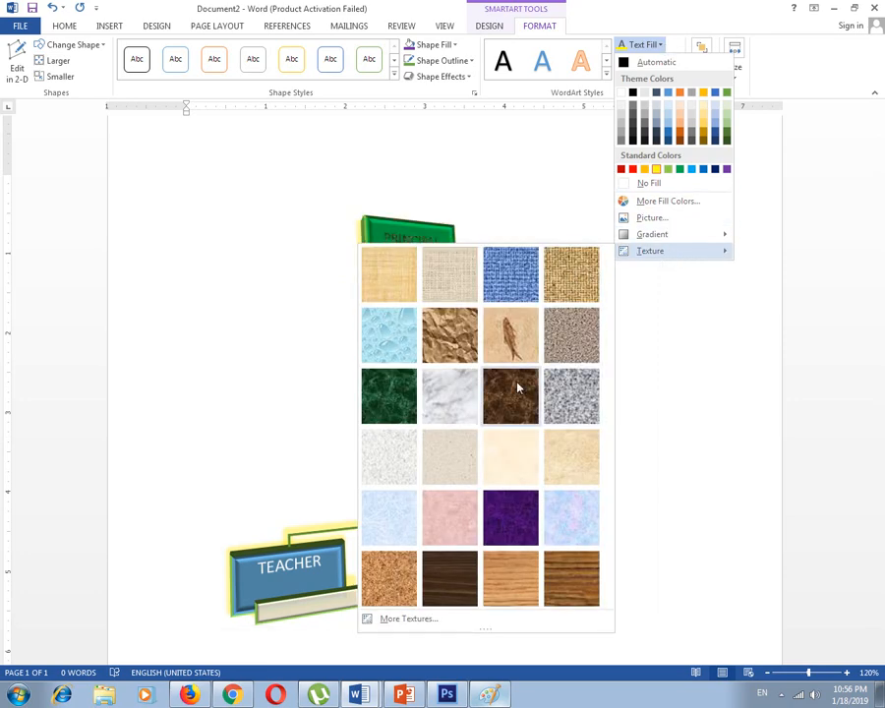
{"action": "left_click", "coordinate": [529, 518]}
{"action": "left_click", "coordinate": [597, 284]}
{"action": "left_click", "coordinate": [664, 620]}
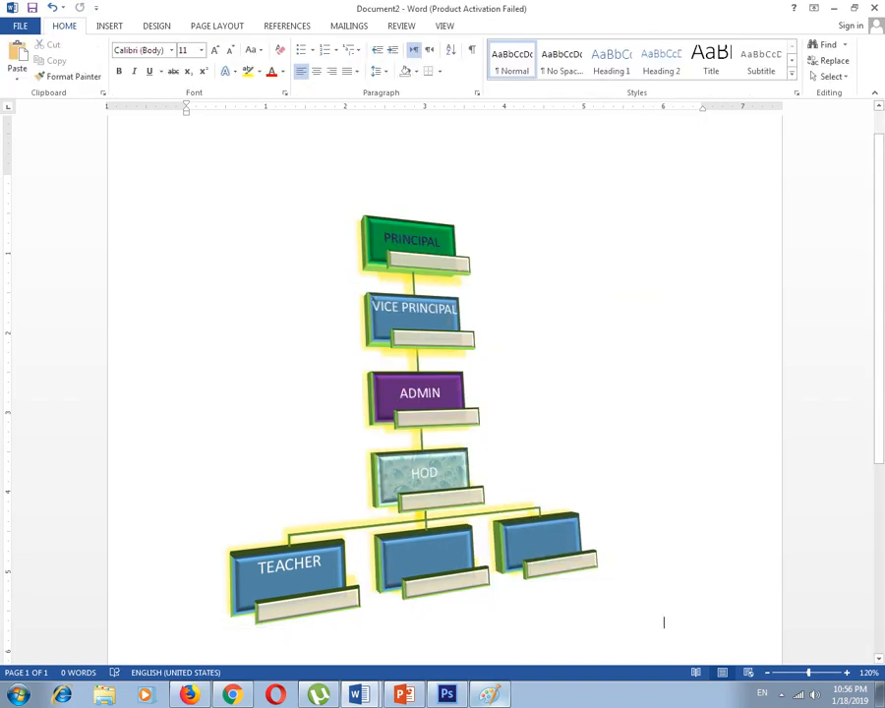
- Select the VICE PRINCIPAL text, thicken its text outline, and color the outline standard yellow
{"action": "left_click", "coordinate": [413, 308]}
{"action": "key", "text": "ctrl+a"}
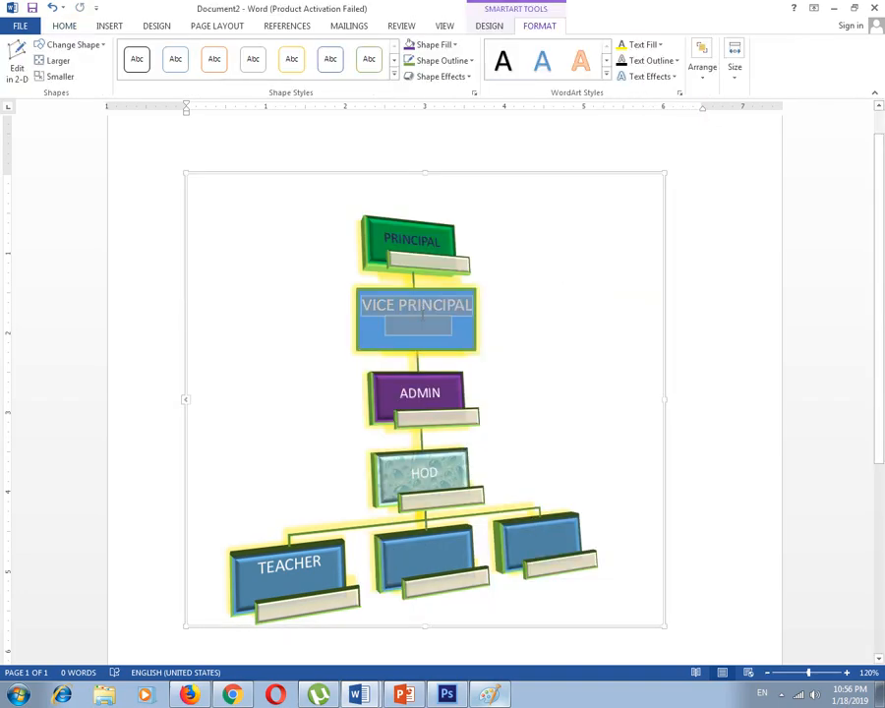
{"action": "left_click", "coordinate": [676, 61]}
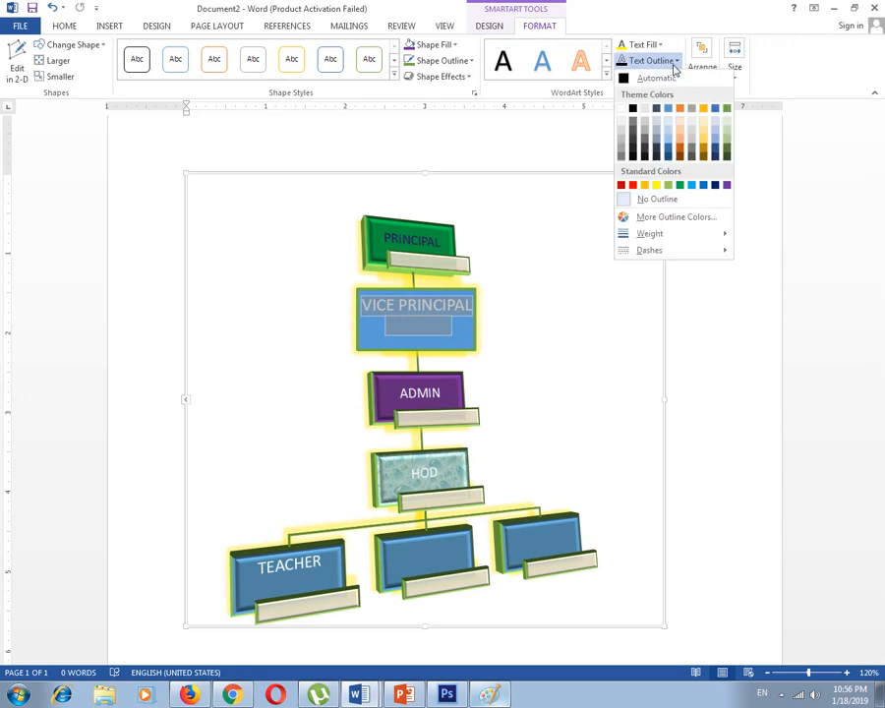
{"action": "mouse_move", "coordinate": [657, 236]}
{"action": "left_click", "coordinate": [784, 328]}
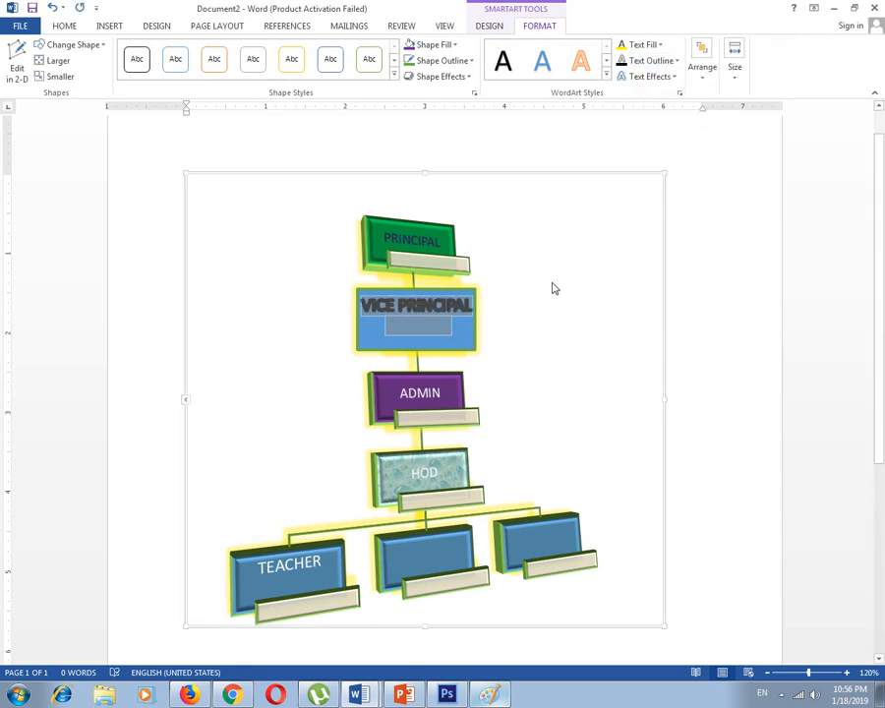
{"action": "left_click", "coordinate": [655, 60]}
{"action": "left_click", "coordinate": [658, 187]}
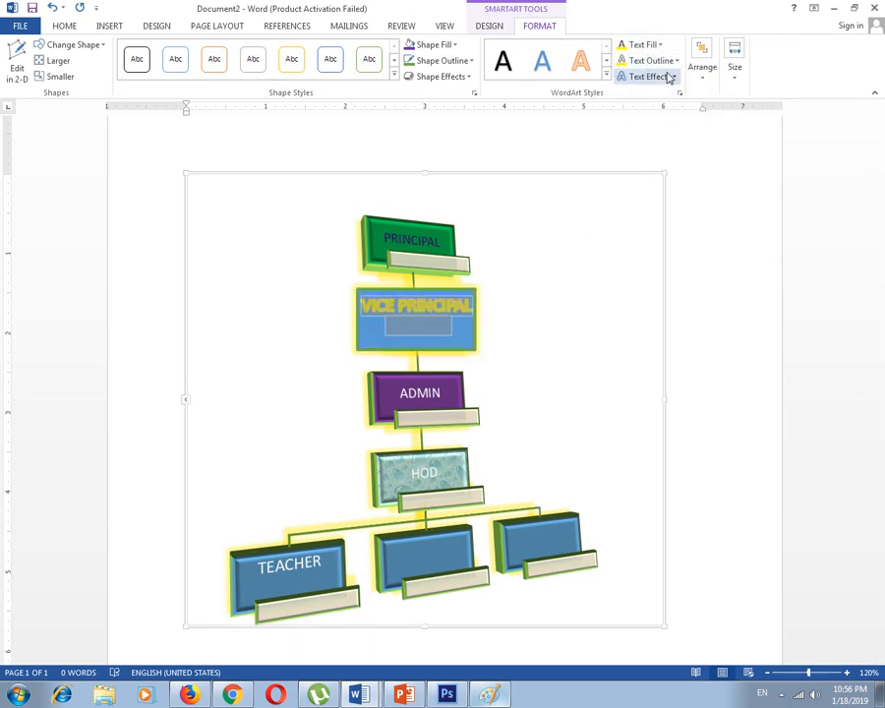
- Apply the third parallel 3-D rotation preset from the first row as a text effect, laying the chart flat
{"action": "left_click", "coordinate": [670, 78]}
{"action": "mouse_move", "coordinate": [675, 261]}
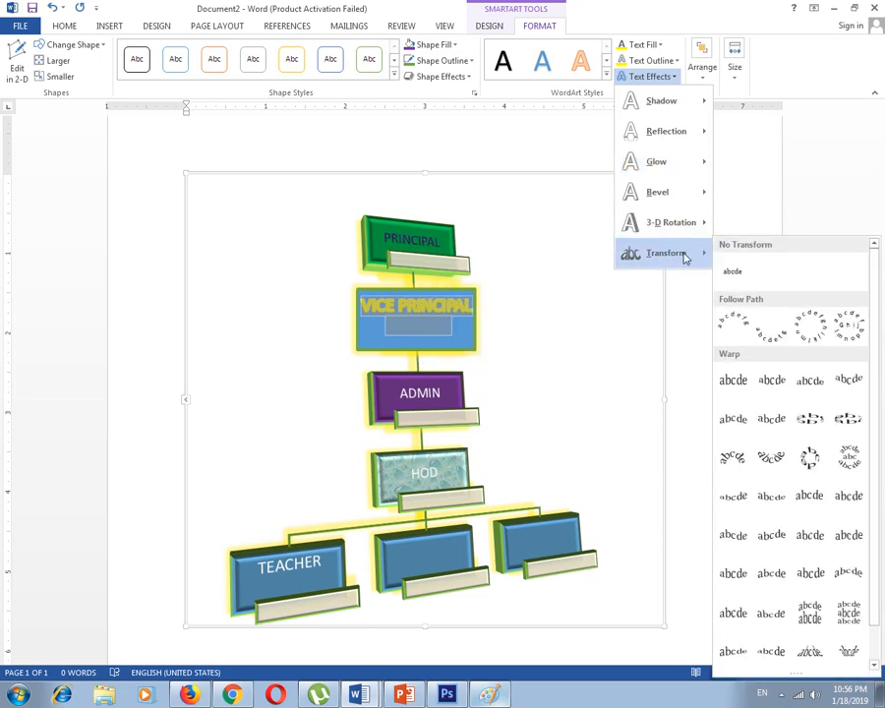
{"action": "mouse_move", "coordinate": [687, 224]}
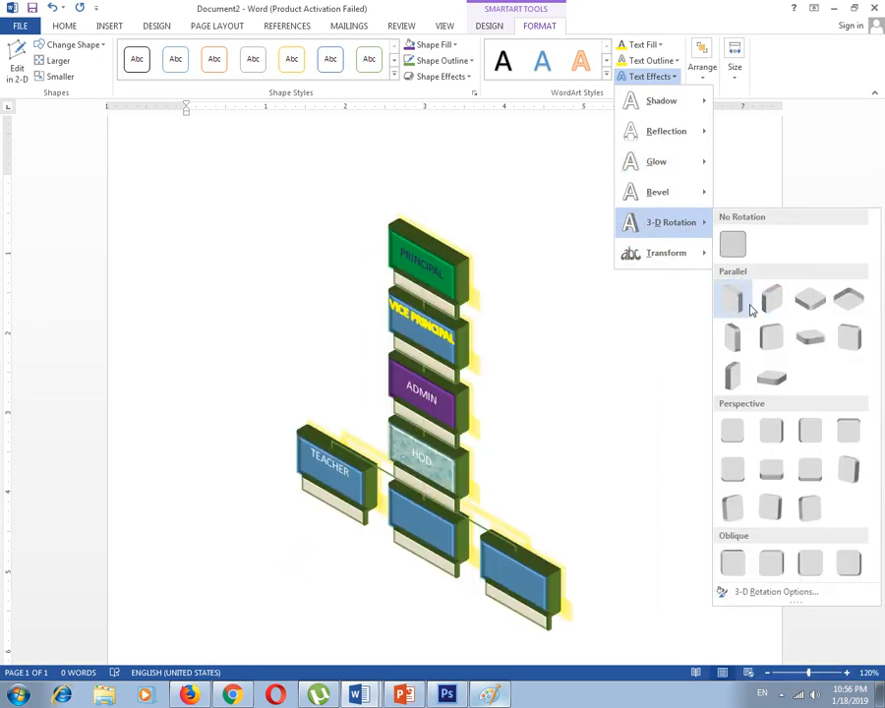
{"action": "left_click", "coordinate": [814, 309]}
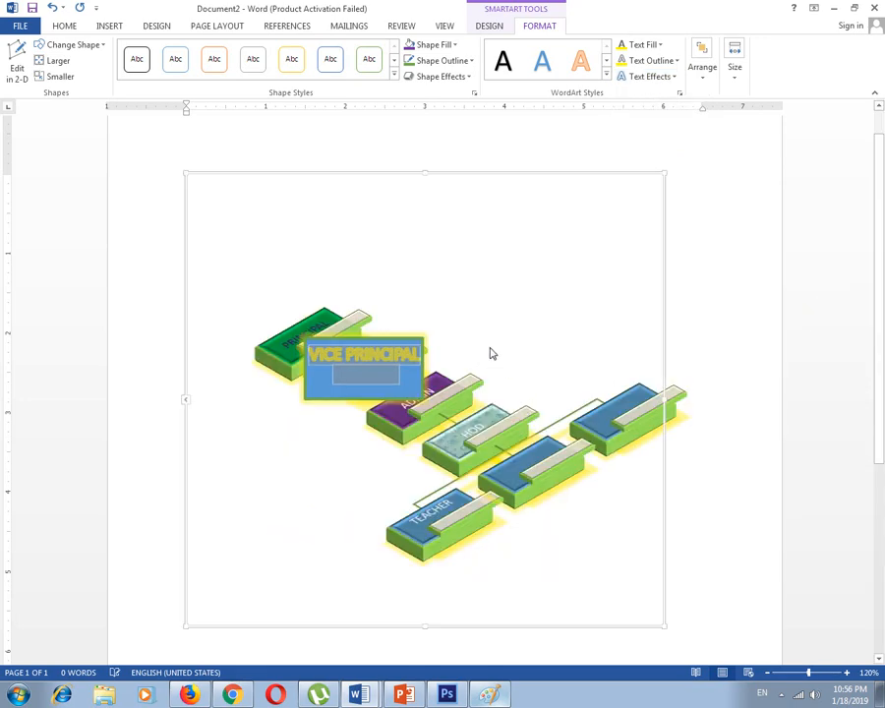
{"action": "left_click", "coordinate": [643, 266]}
- Rotate the whole chart with the first parallel 3-D rotation preset in the third row, and deselect it
{"action": "left_click", "coordinate": [650, 76]}
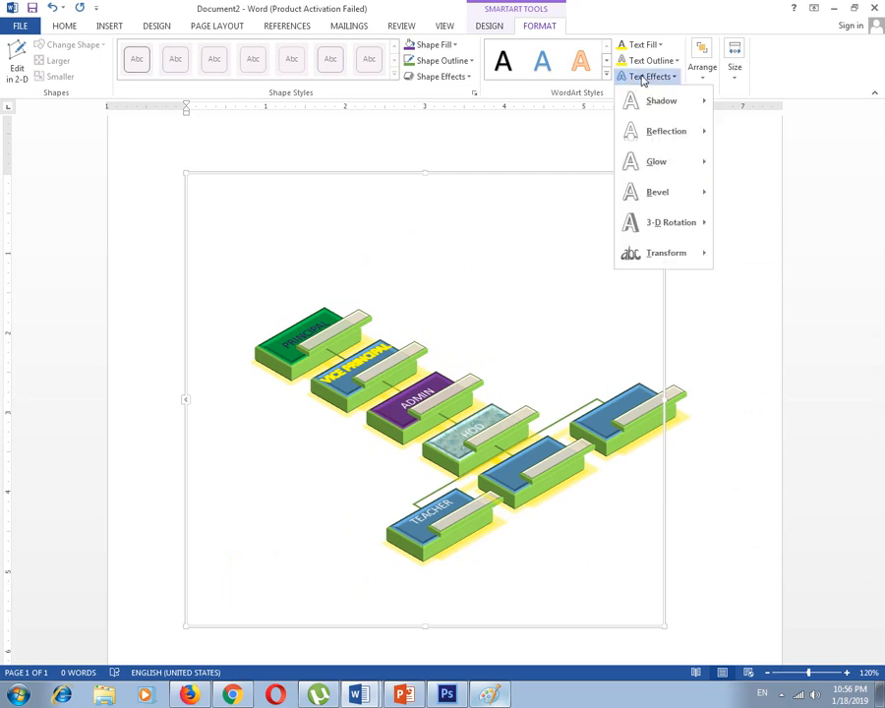
{"action": "mouse_move", "coordinate": [681, 227]}
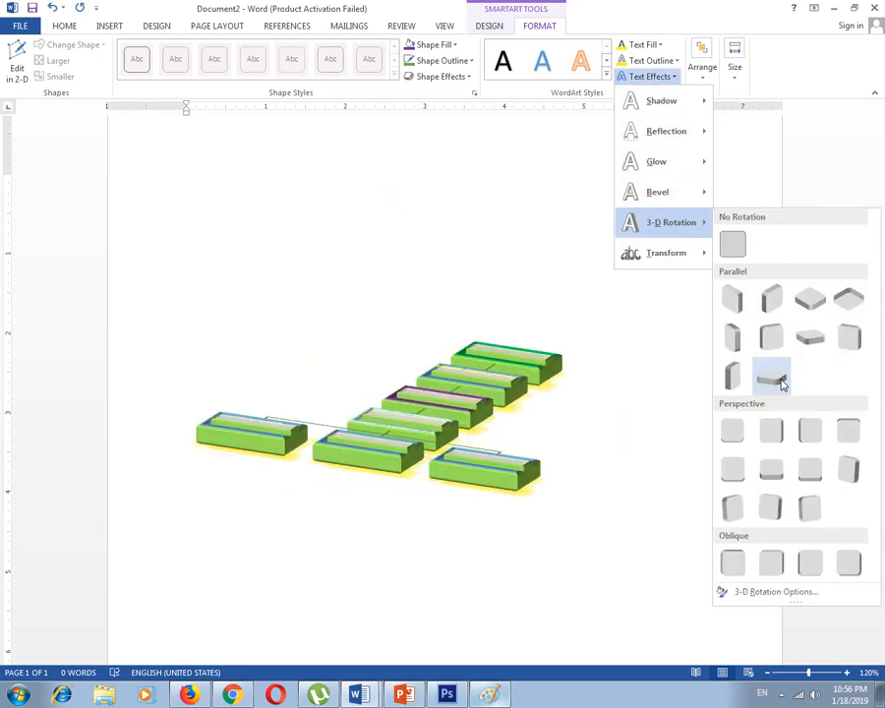
{"action": "left_click", "coordinate": [735, 385]}
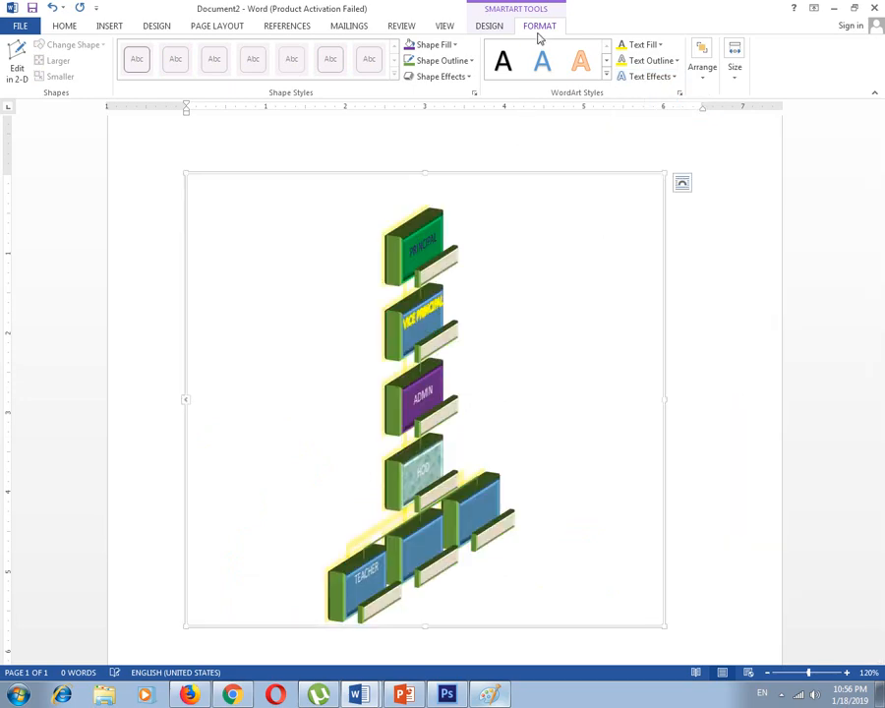
{"action": "left_click", "coordinate": [653, 222]}
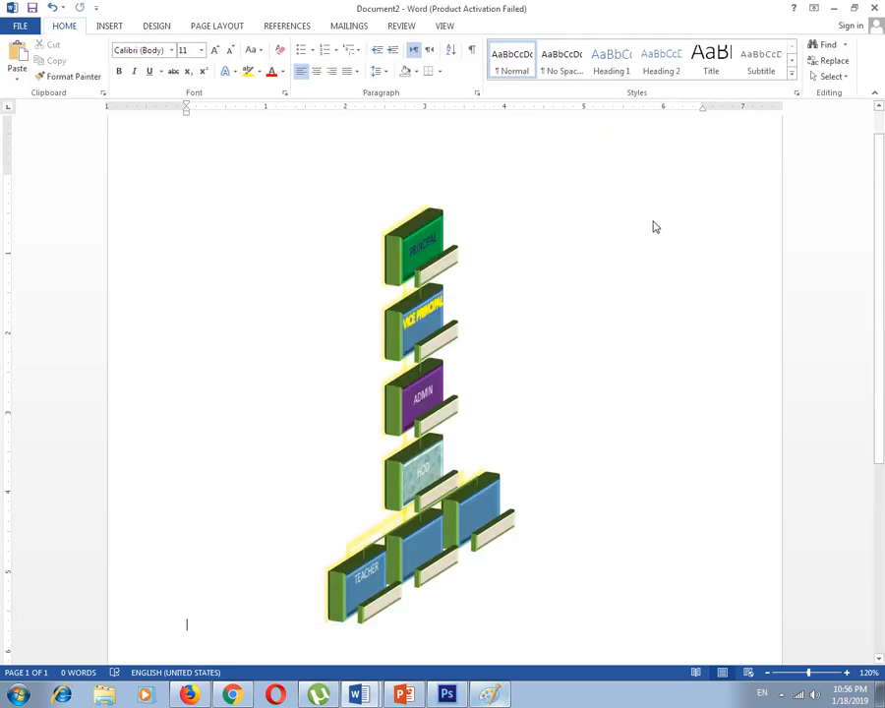
- Select the PRINCIPAL box and apply the black WordArt style with a white outline from the third row
{"action": "left_click", "coordinate": [417, 234]}
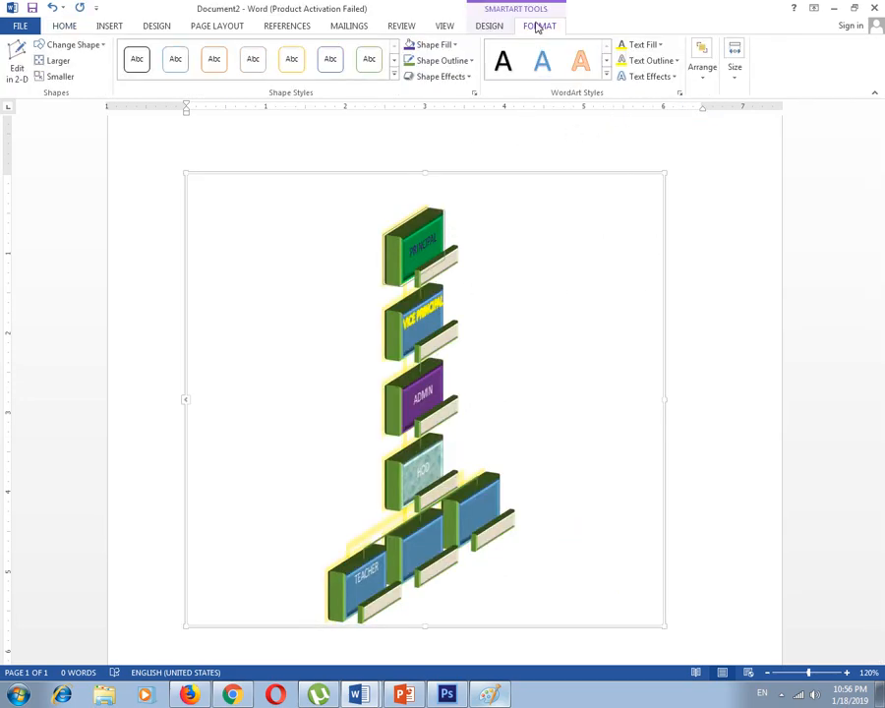
{"action": "left_click", "coordinate": [490, 27]}
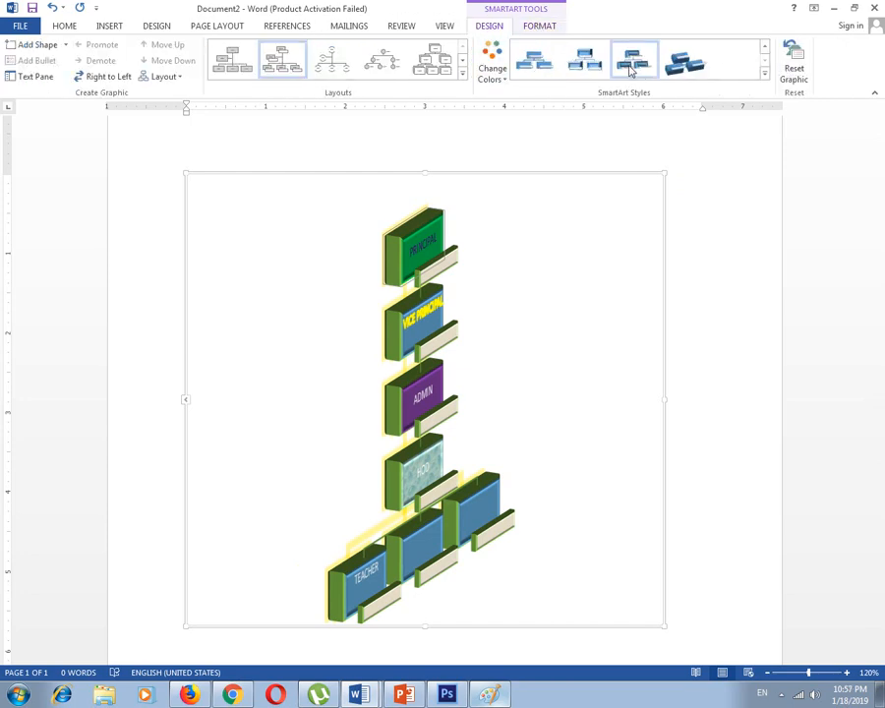
{"action": "left_click", "coordinate": [523, 26]}
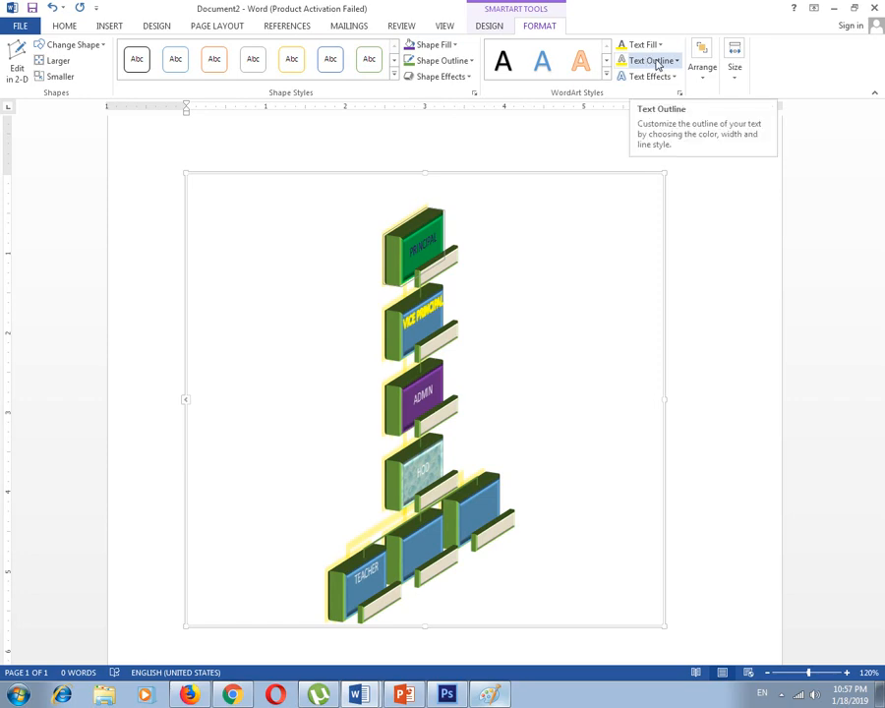
{"action": "left_click", "coordinate": [606, 76]}
{"action": "left_click", "coordinate": [544, 141]}
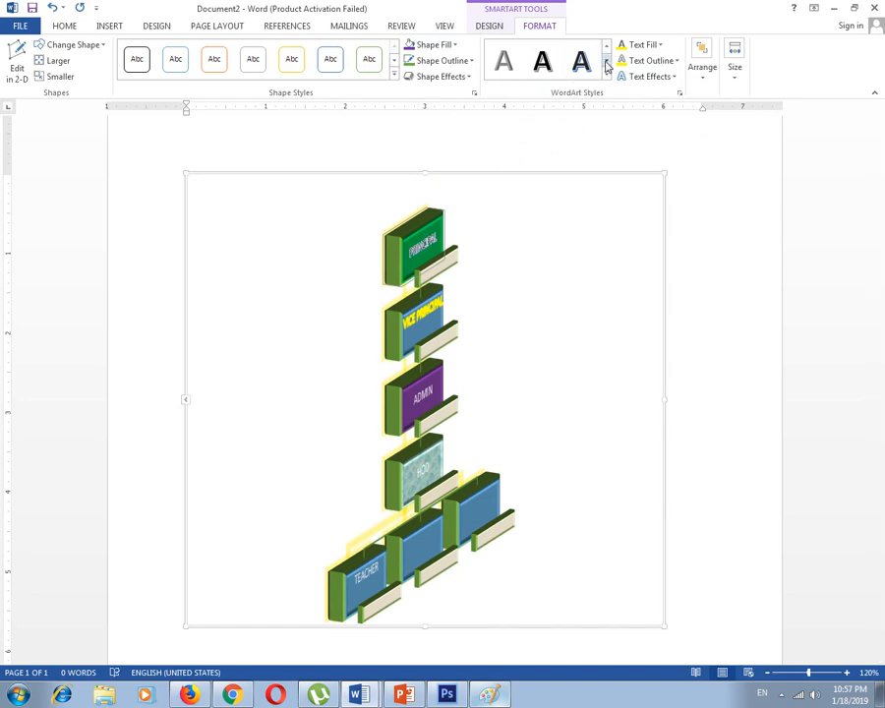
- Apply the dark blue third-row shape style to the PRINCIPAL box and the gold style from the same row to VICE PRINCIPAL
{"action": "left_click", "coordinate": [393, 75]}
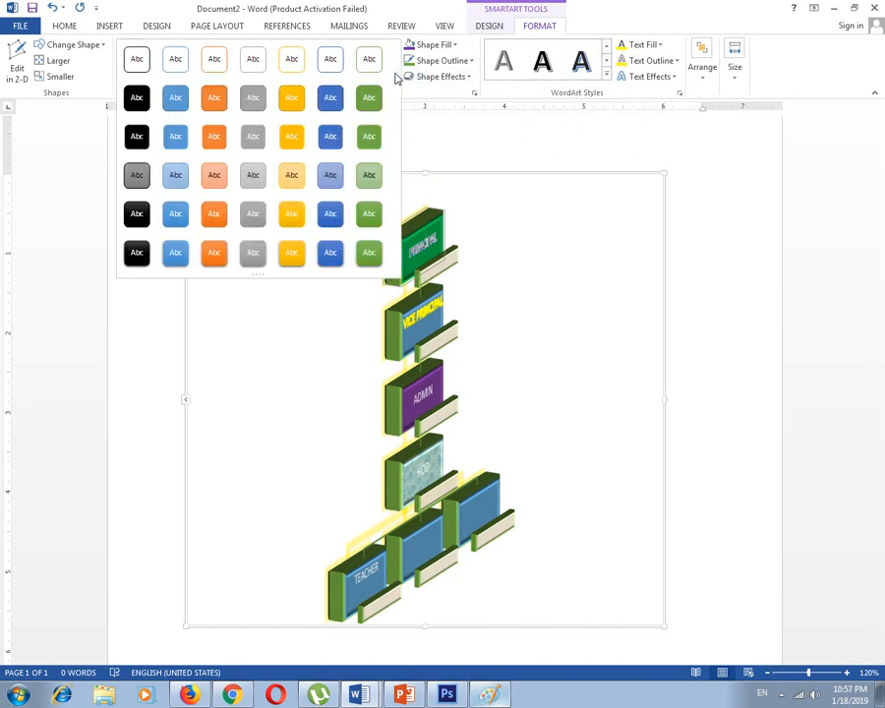
{"action": "left_click", "coordinate": [331, 139]}
{"action": "left_click", "coordinate": [409, 328]}
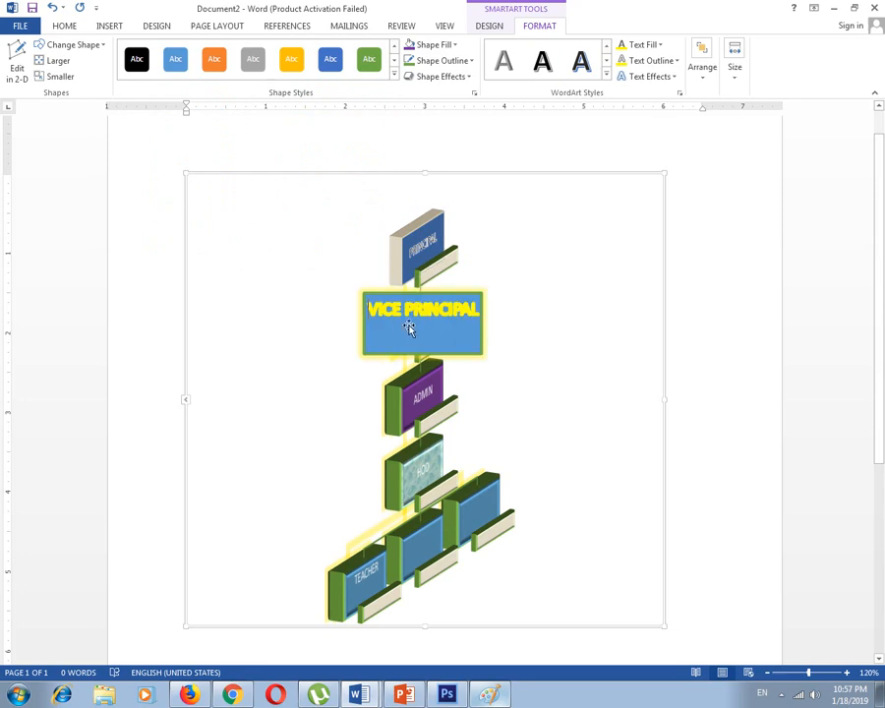
{"action": "left_click", "coordinate": [292, 59]}
{"action": "left_click", "coordinate": [472, 287]}
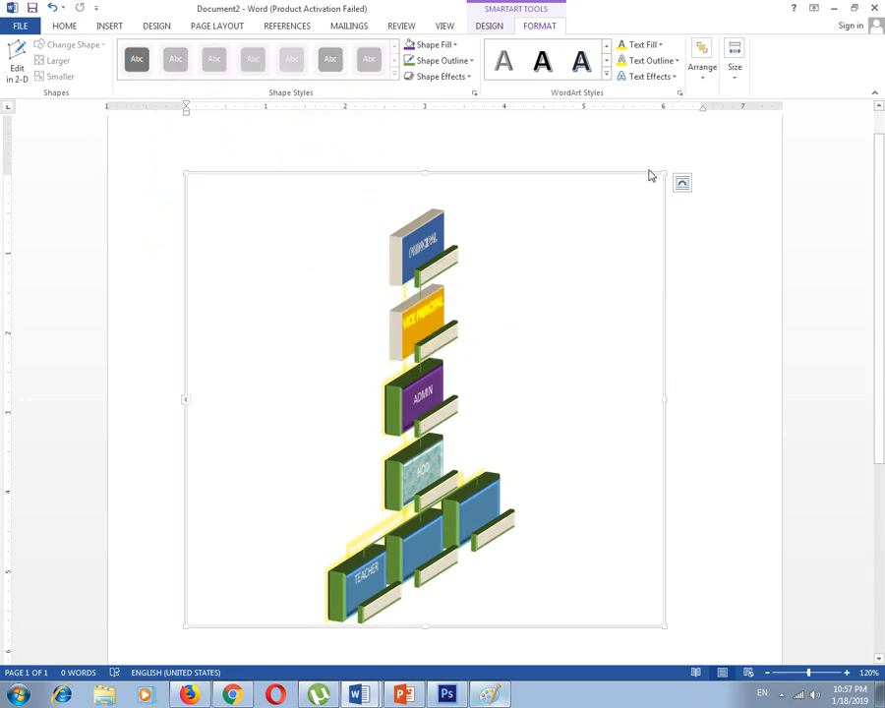
- Delete the entire staff chart from the page
{"action": "left_click", "coordinate": [701, 286]}
{"action": "left_click", "coordinate": [401, 266]}
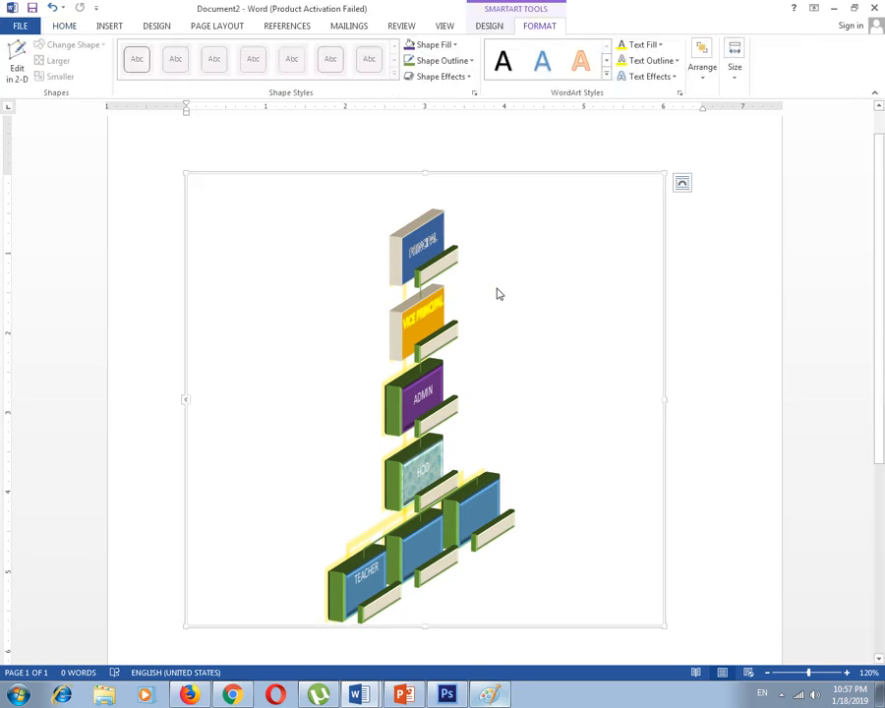
{"action": "key", "text": "Delete"}
- Insert a SmartArt graphic using the first Cycle layout, with five circles linked by arrows
{"action": "left_click", "coordinate": [109, 25]}
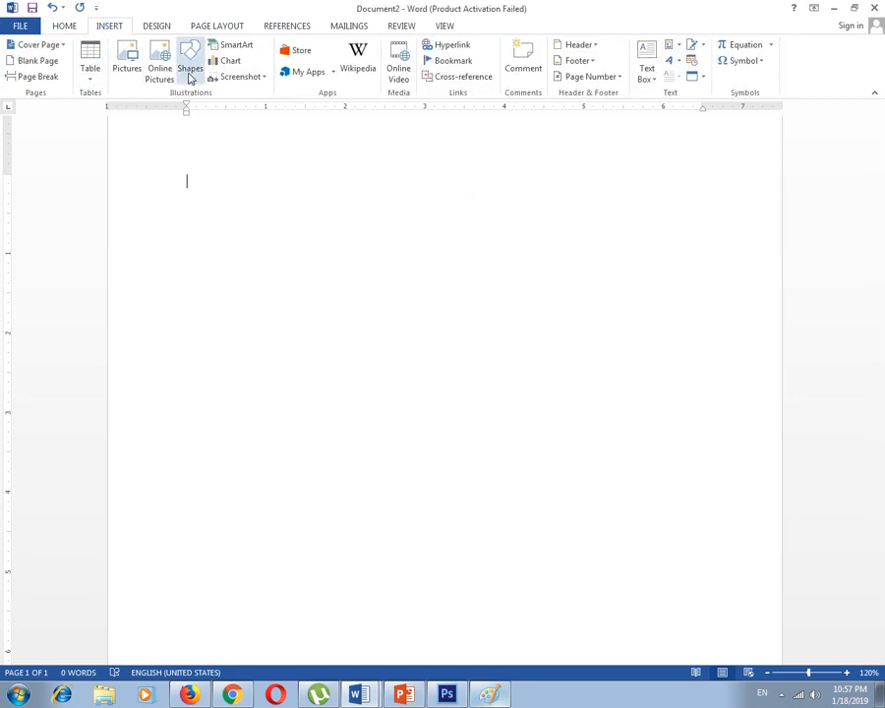
{"action": "left_click", "coordinate": [230, 45]}
{"action": "left_click", "coordinate": [236, 295]}
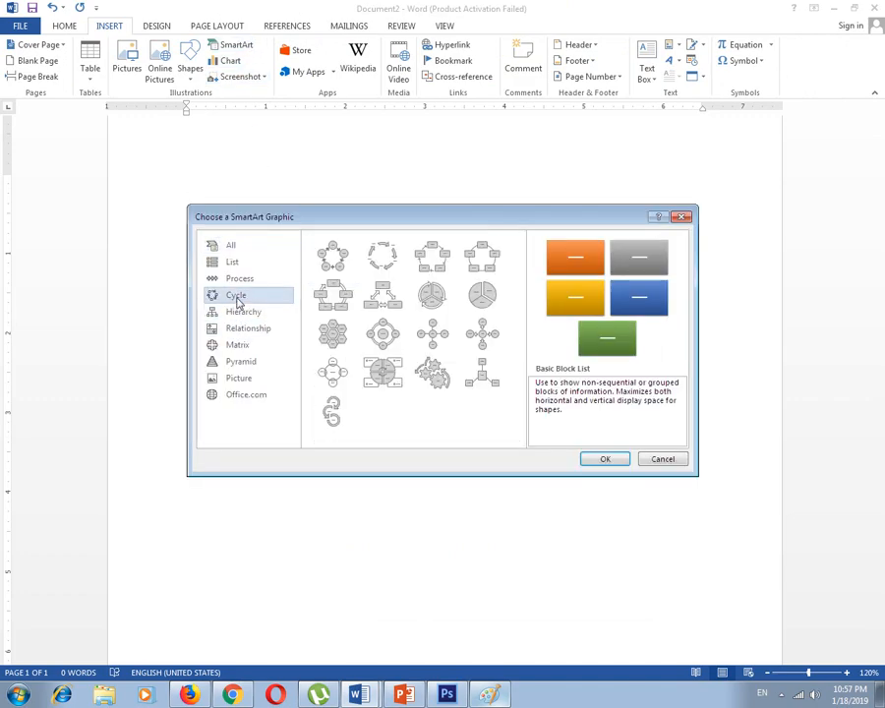
{"action": "left_click", "coordinate": [337, 263]}
{"action": "left_click", "coordinate": [605, 459]}
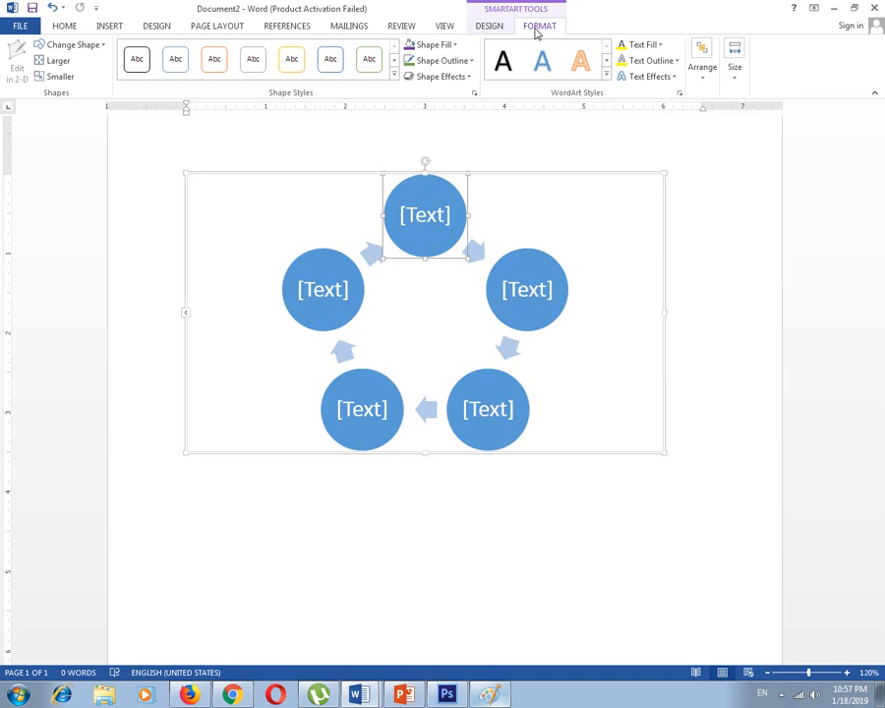
- Give the cycle graphic a beveled 3-D perspective SmartArt style and the third Colorful color variation
{"action": "left_click", "coordinate": [490, 27]}
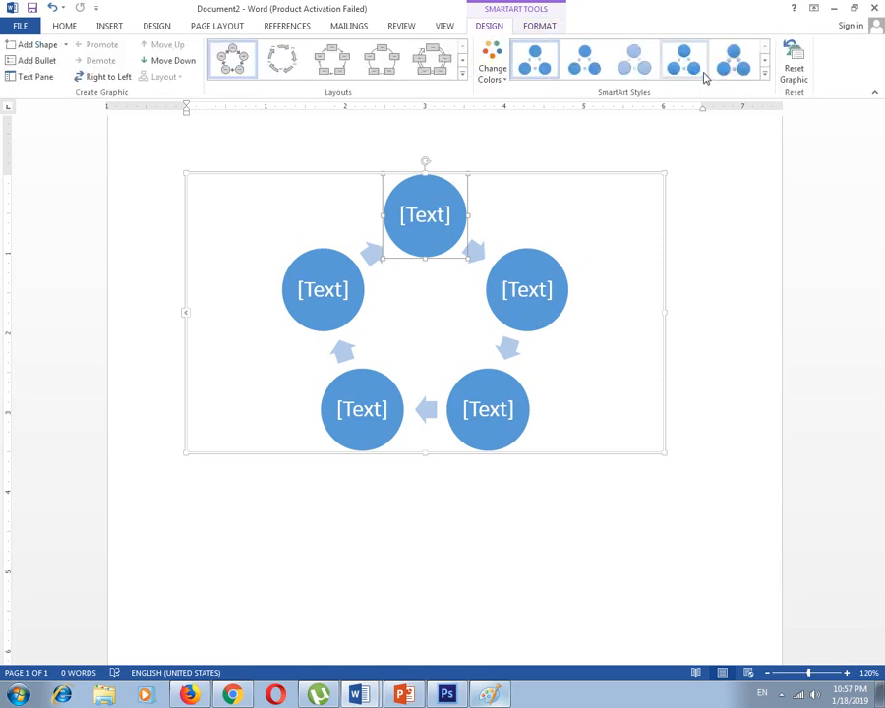
{"action": "left_click", "coordinate": [764, 74]}
{"action": "left_click", "coordinate": [679, 173]}
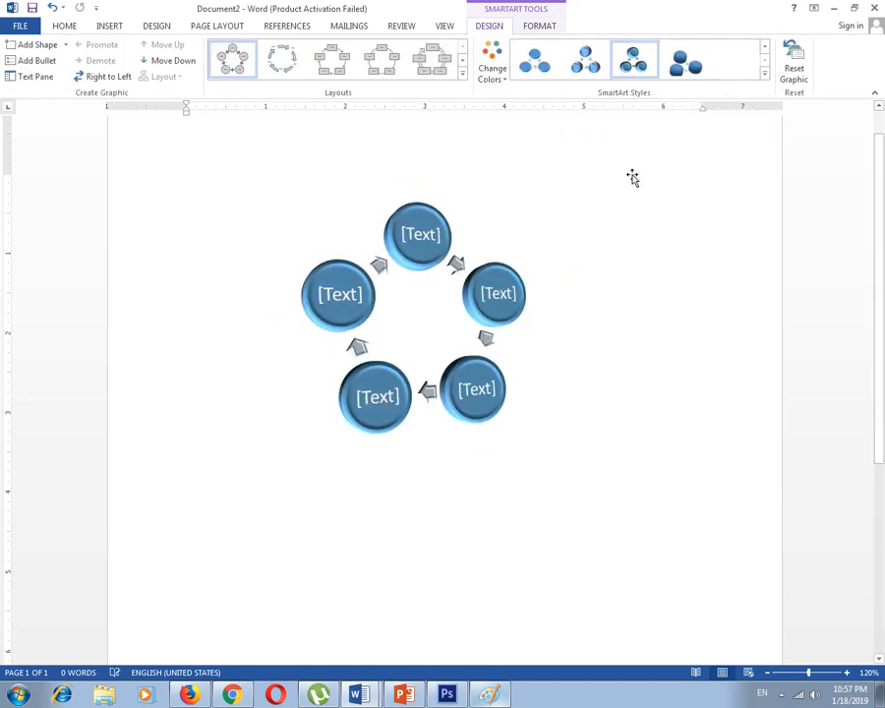
{"action": "left_click", "coordinate": [493, 64]}
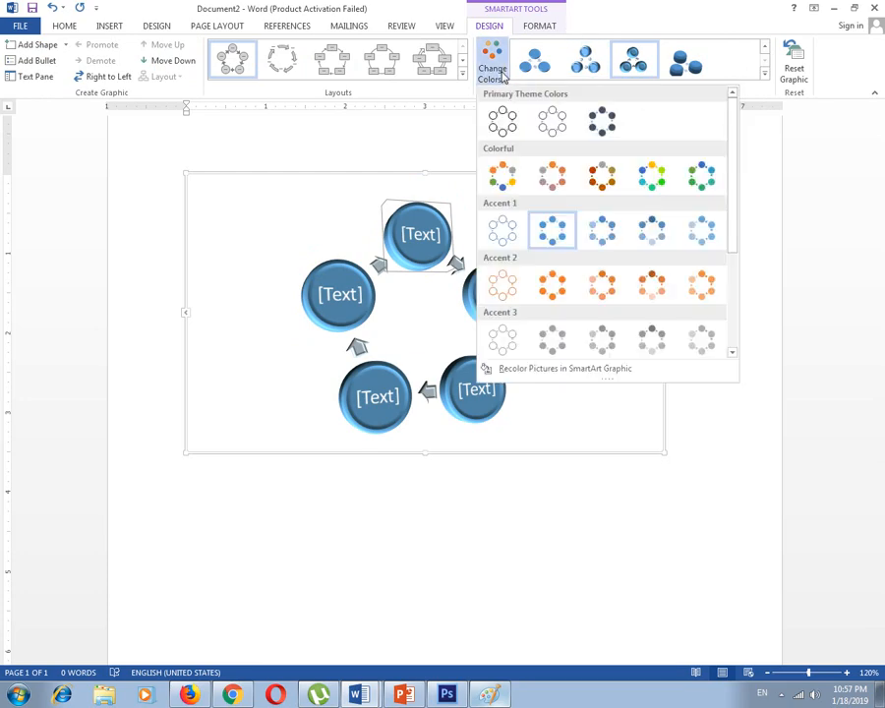
{"action": "left_click", "coordinate": [608, 181]}
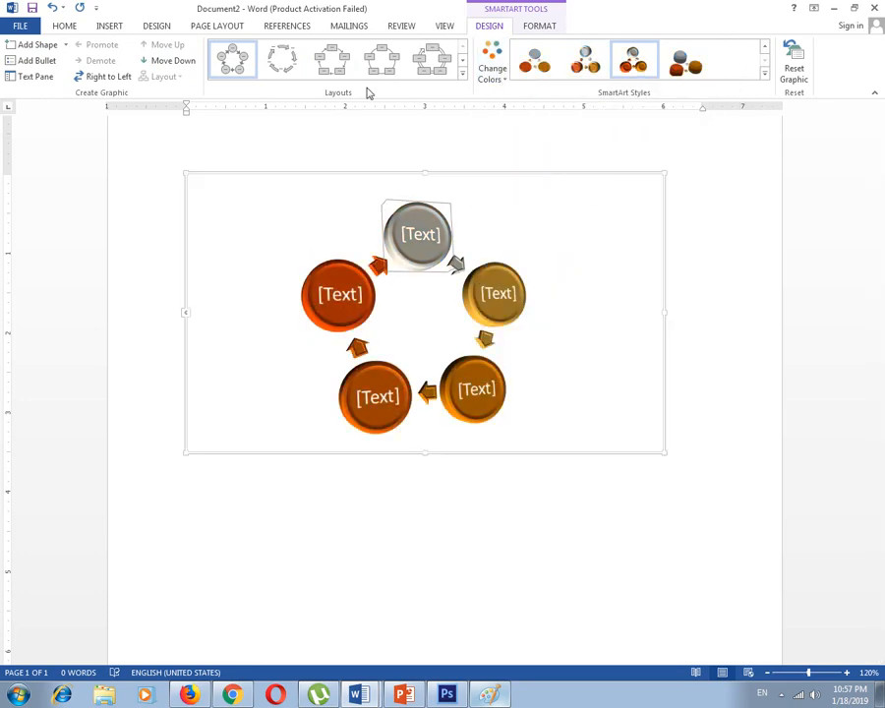
- Try the hexagon, segmented circle and three-box double-arrow layouts on the cycle graphic, returning it to the first Cycle layout
{"action": "left_click", "coordinate": [462, 74]}
{"action": "left_click", "coordinate": [382, 98]}
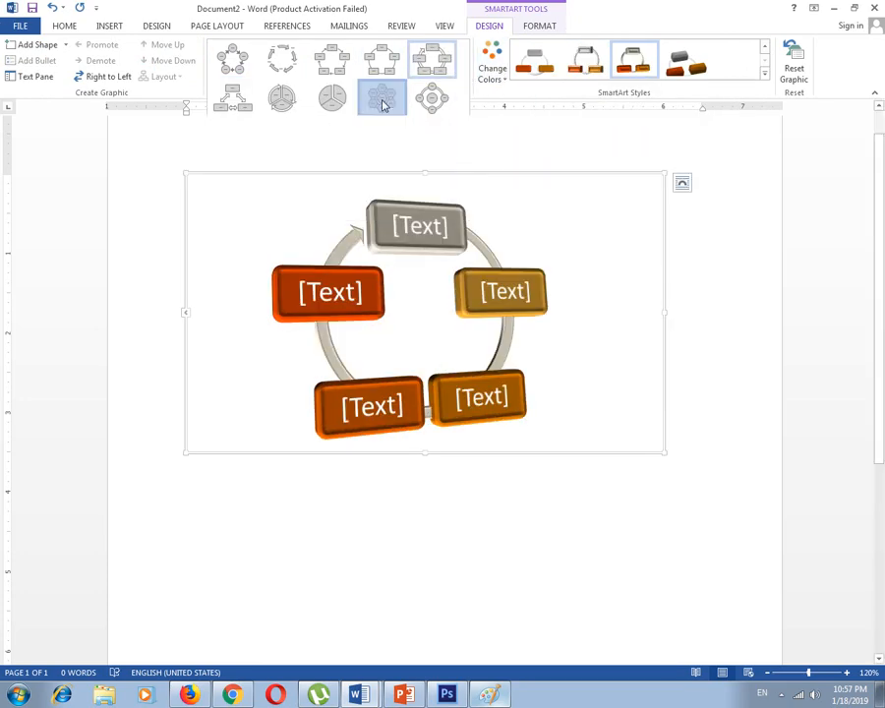
{"action": "left_click", "coordinate": [463, 75]}
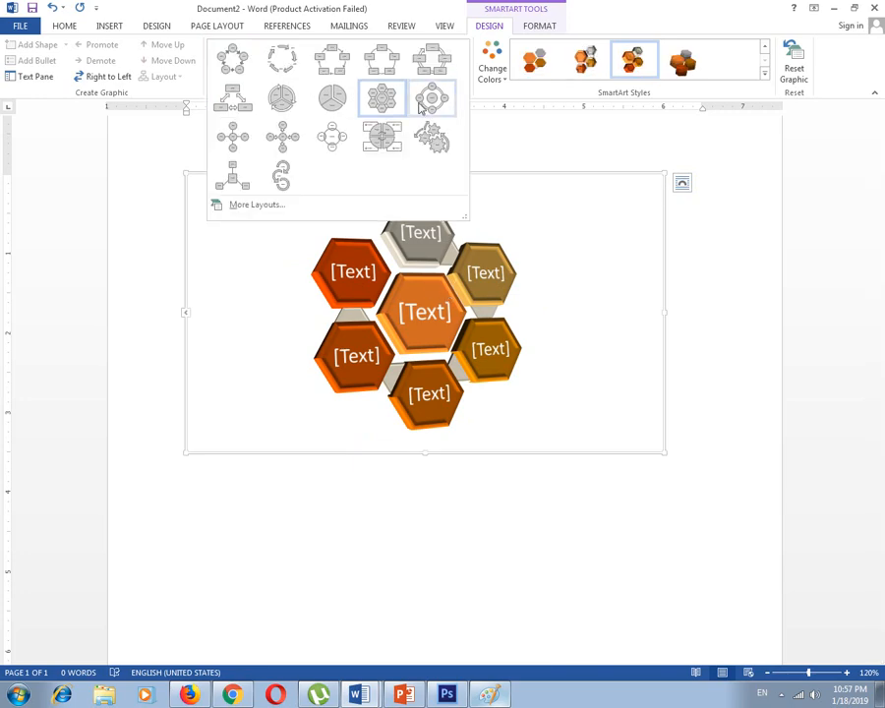
{"action": "left_click", "coordinate": [287, 100]}
{"action": "left_click", "coordinate": [462, 75]}
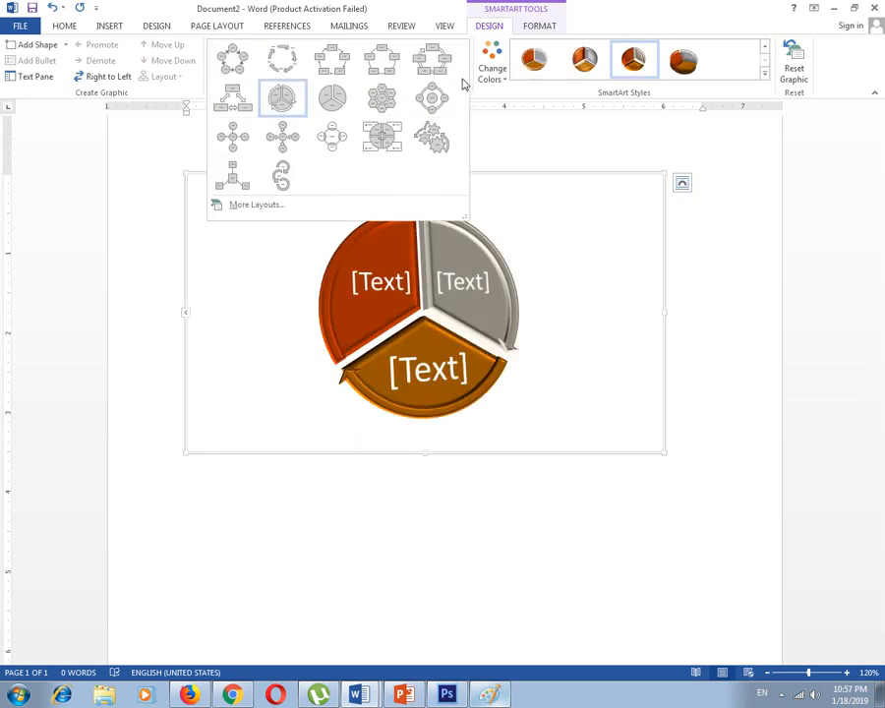
{"action": "left_click", "coordinate": [234, 99]}
{"action": "left_click", "coordinate": [462, 74]}
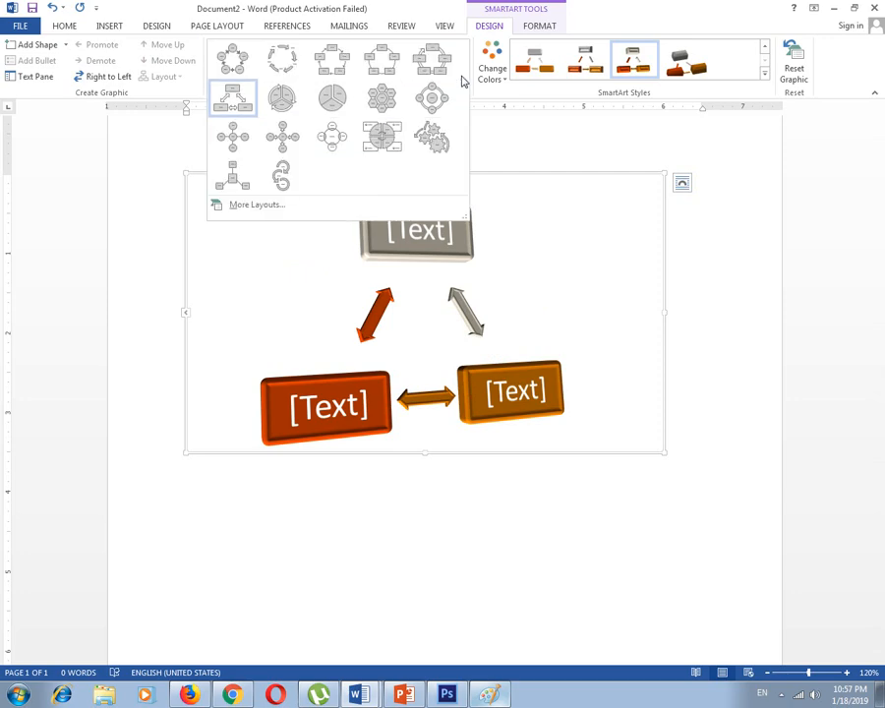
{"action": "left_click", "coordinate": [229, 69]}
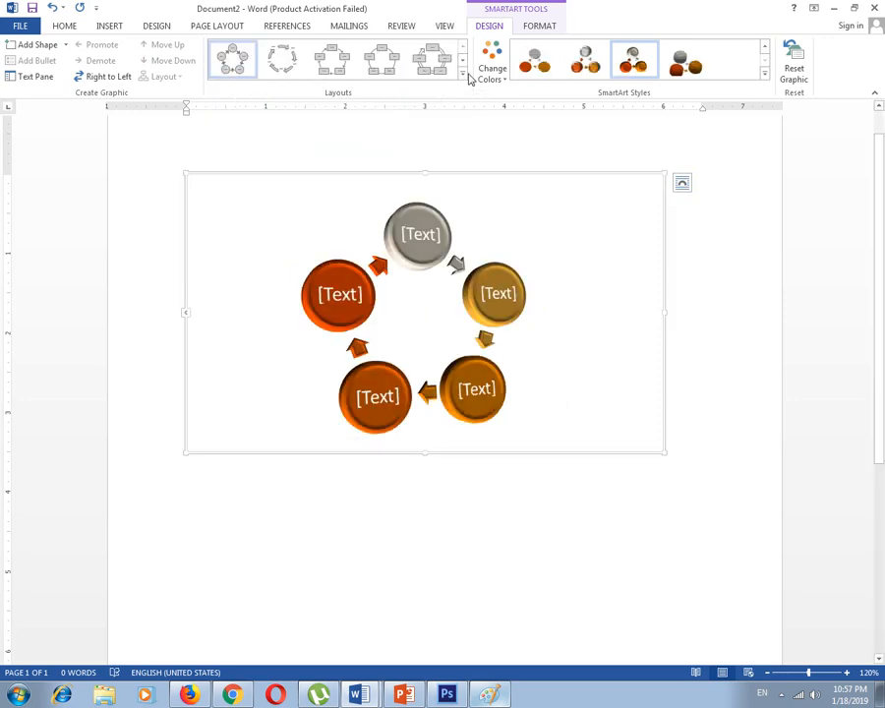
- Change the graphic to the last Cycle layout, with chained circular arrows, and add a shape before the first one
{"action": "left_click", "coordinate": [464, 74]}
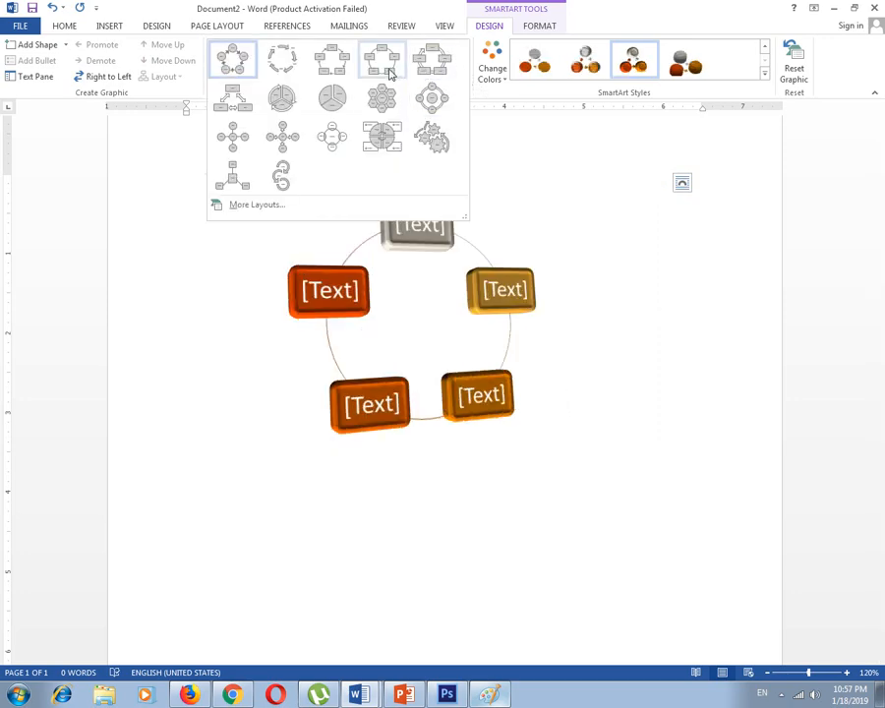
{"action": "left_click", "coordinate": [282, 175]}
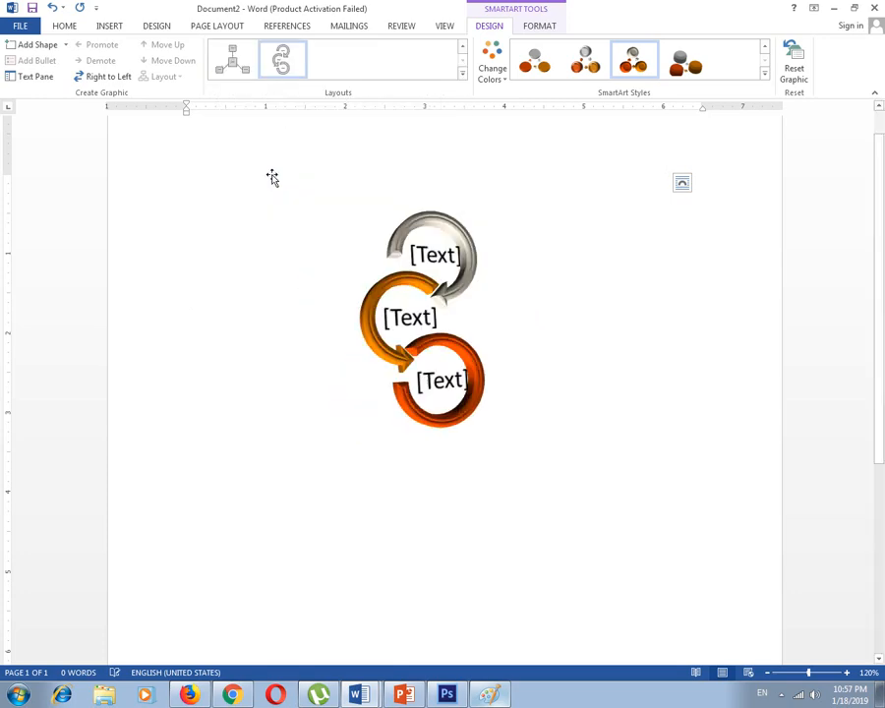
{"action": "left_click", "coordinate": [66, 45]}
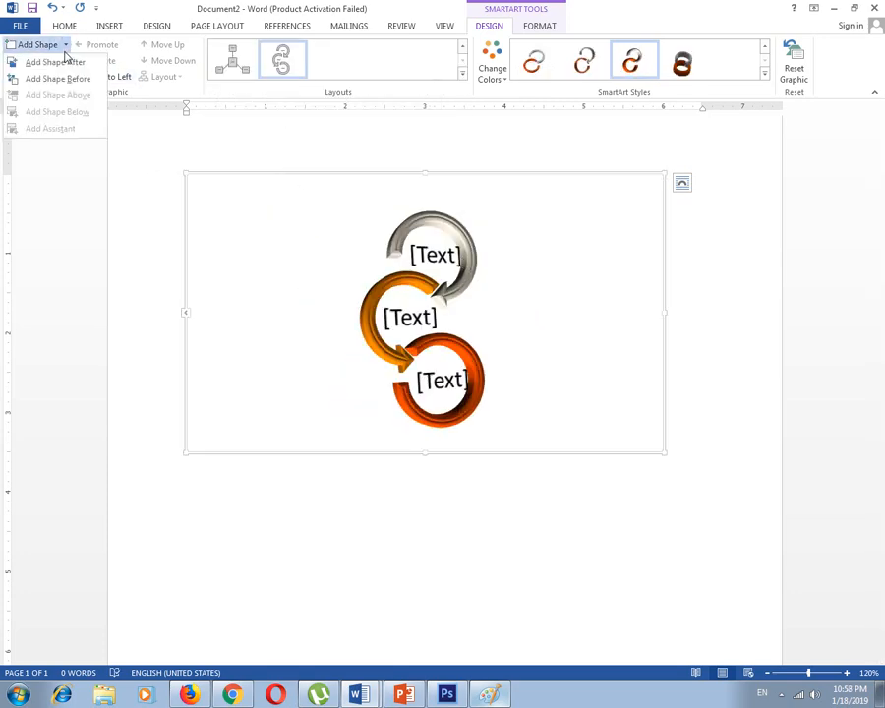
{"action": "left_click", "coordinate": [323, 5]}
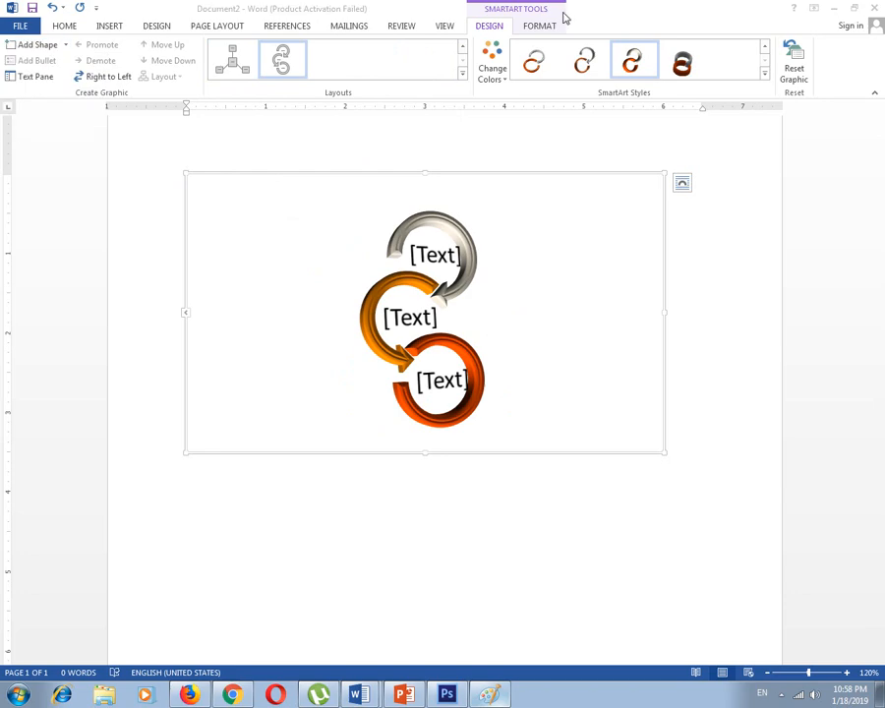
{"action": "left_click", "coordinate": [65, 45]}
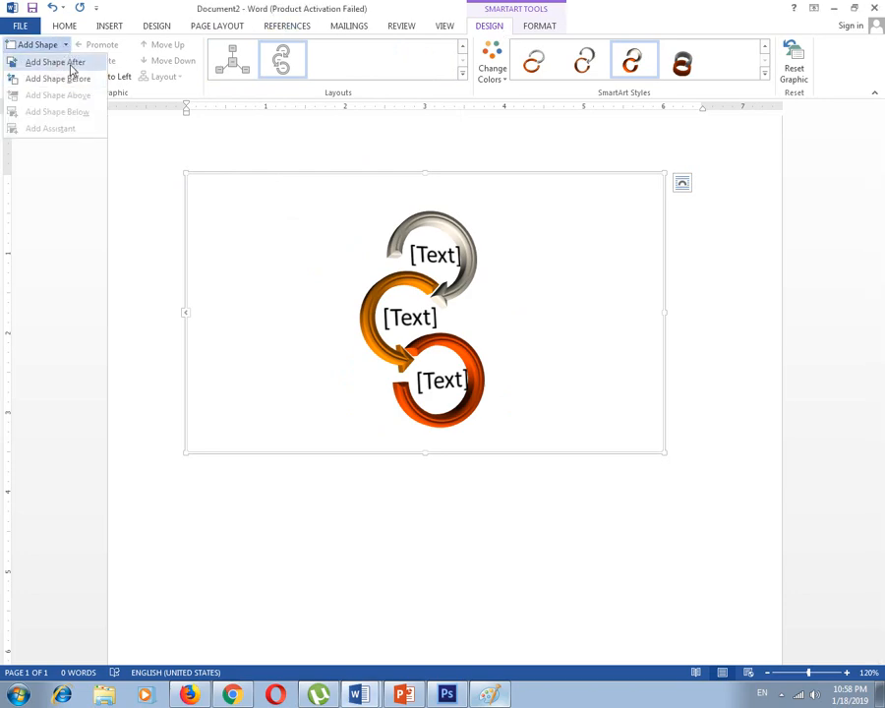
{"action": "left_click", "coordinate": [79, 82]}
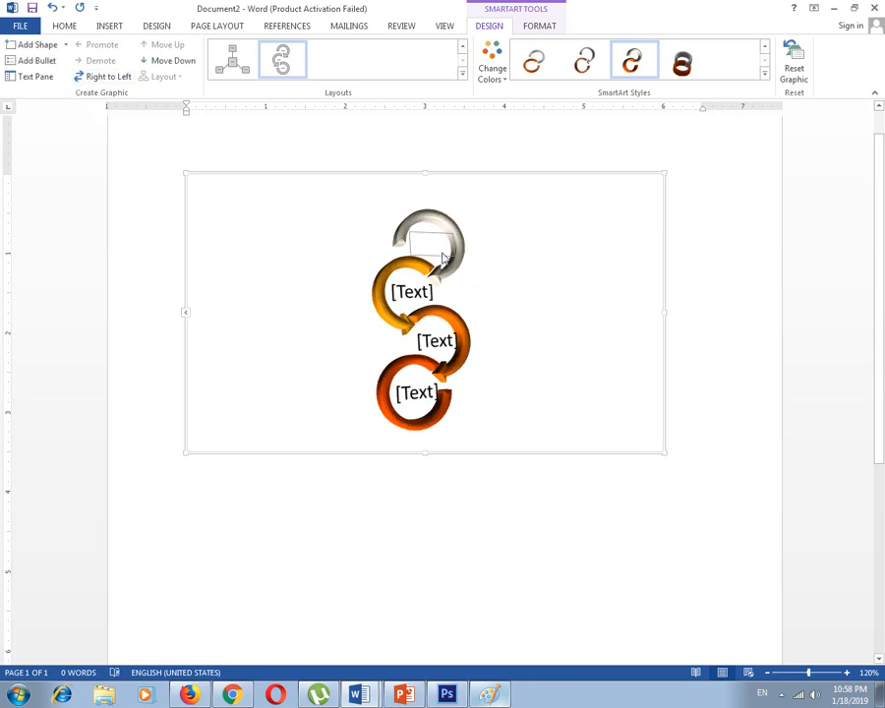
- Delete the whole cycle graphic from the page and insert a Titled Matrix SmartArt graphic
{"action": "left_click", "coordinate": [468, 251]}
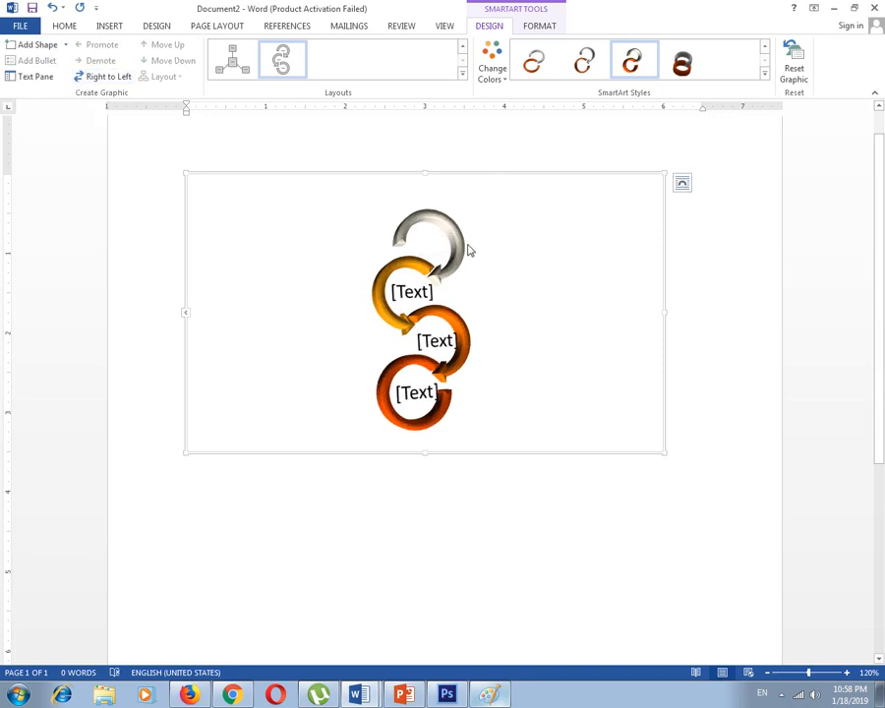
{"action": "key", "text": "Delete"}
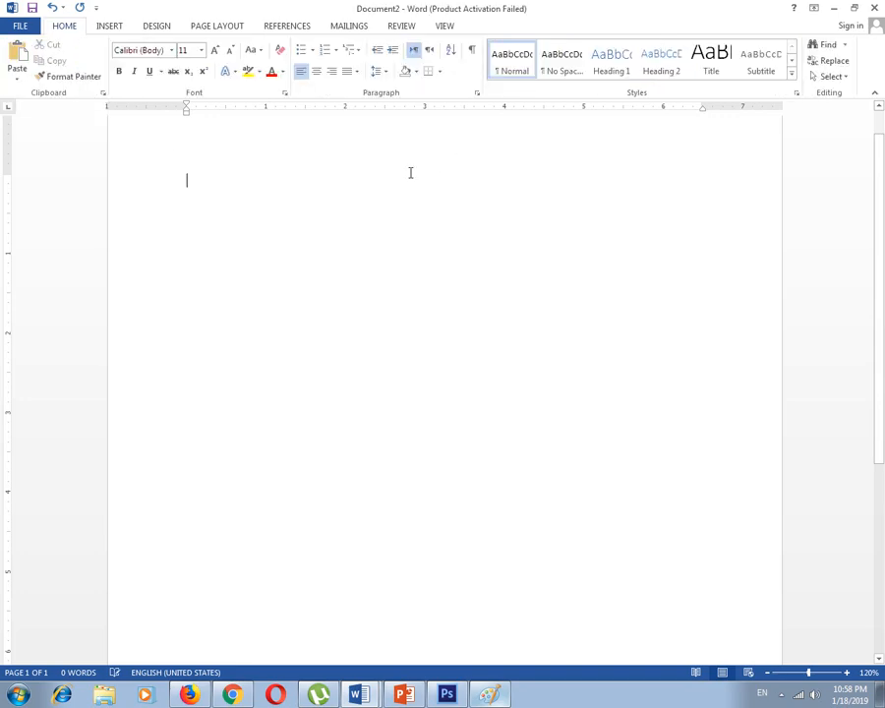
{"action": "left_click", "coordinate": [108, 27]}
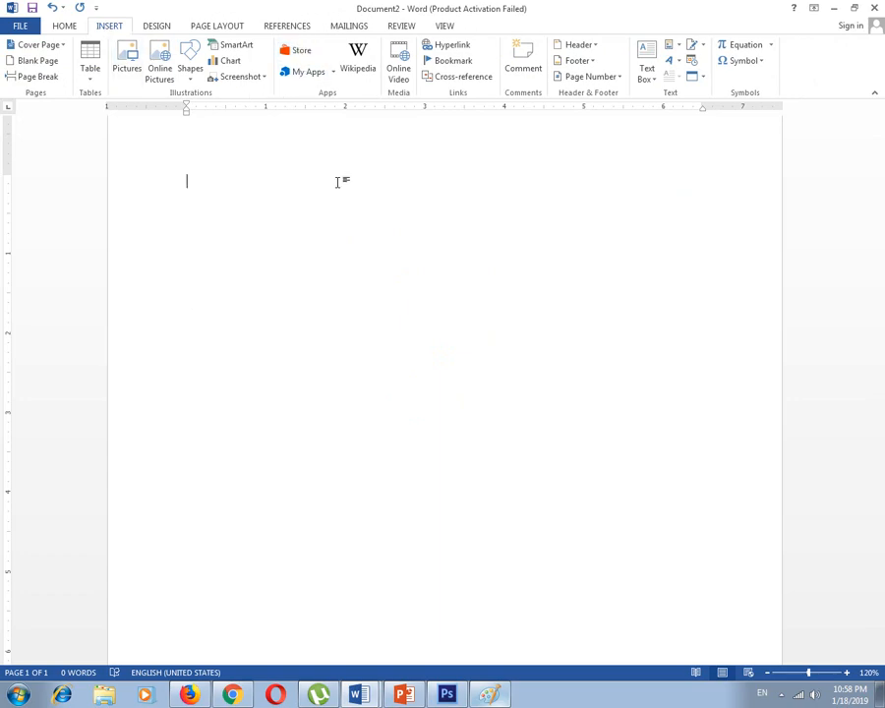
{"action": "left_click", "coordinate": [236, 60]}
{"action": "key", "text": "Escape"}
{"action": "left_click", "coordinate": [234, 45]}
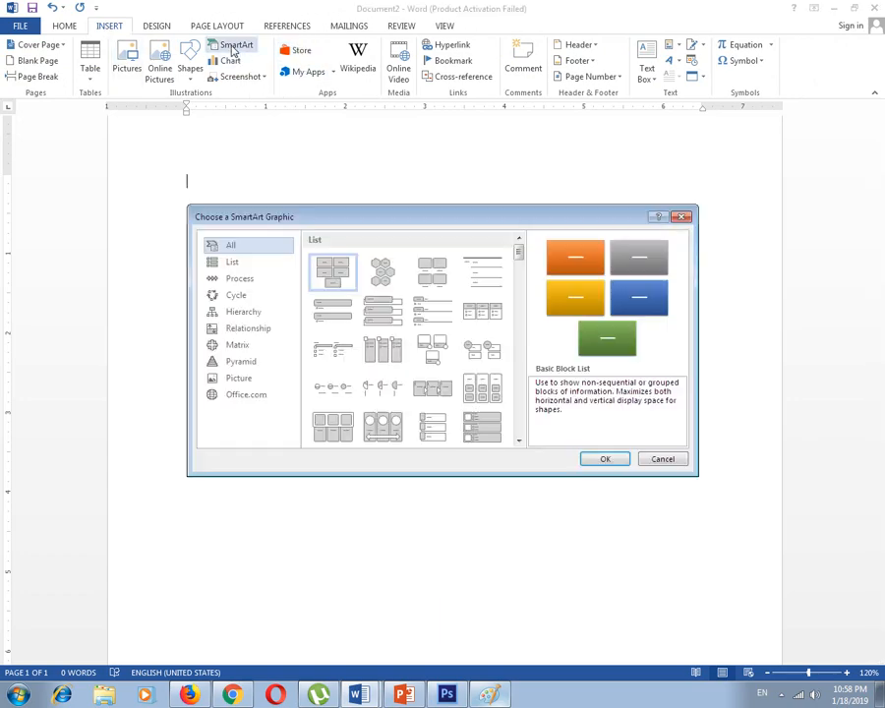
{"action": "left_click", "coordinate": [246, 345]}
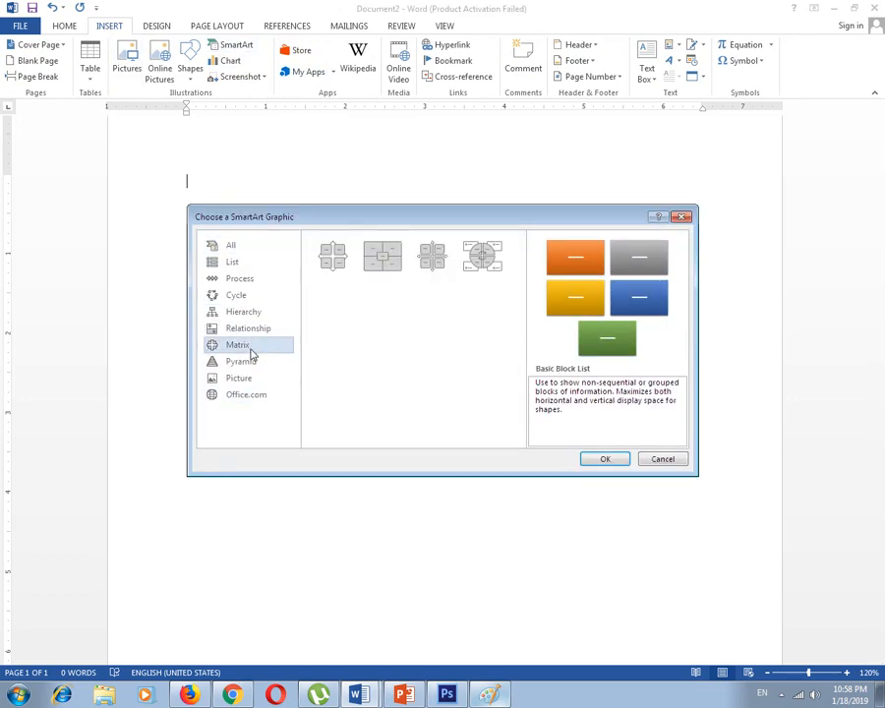
{"action": "left_click", "coordinate": [382, 256]}
{"action": "left_click", "coordinate": [241, 362]}
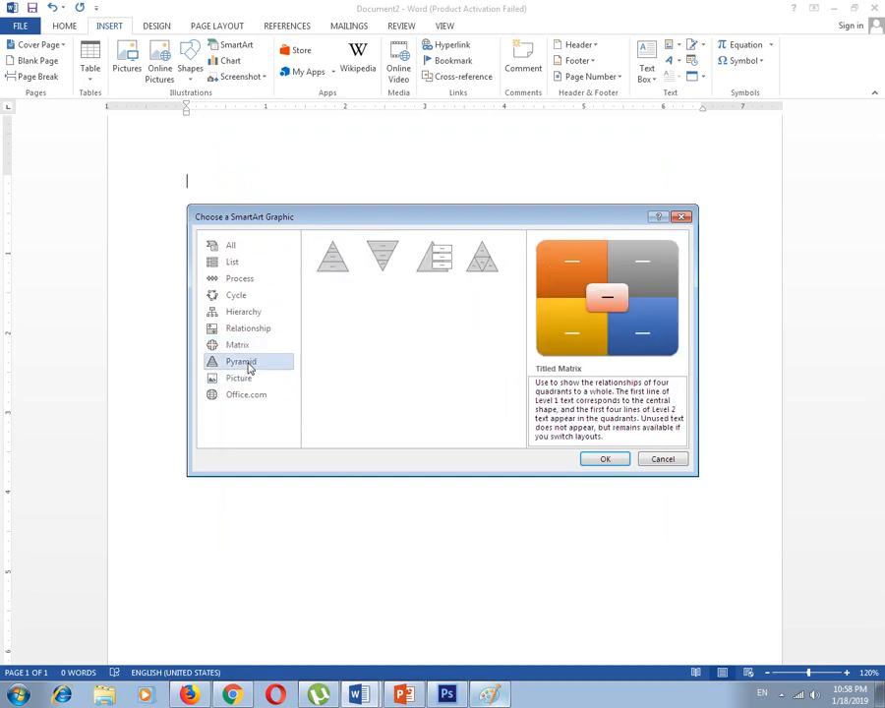
{"action": "left_click", "coordinate": [604, 458]}
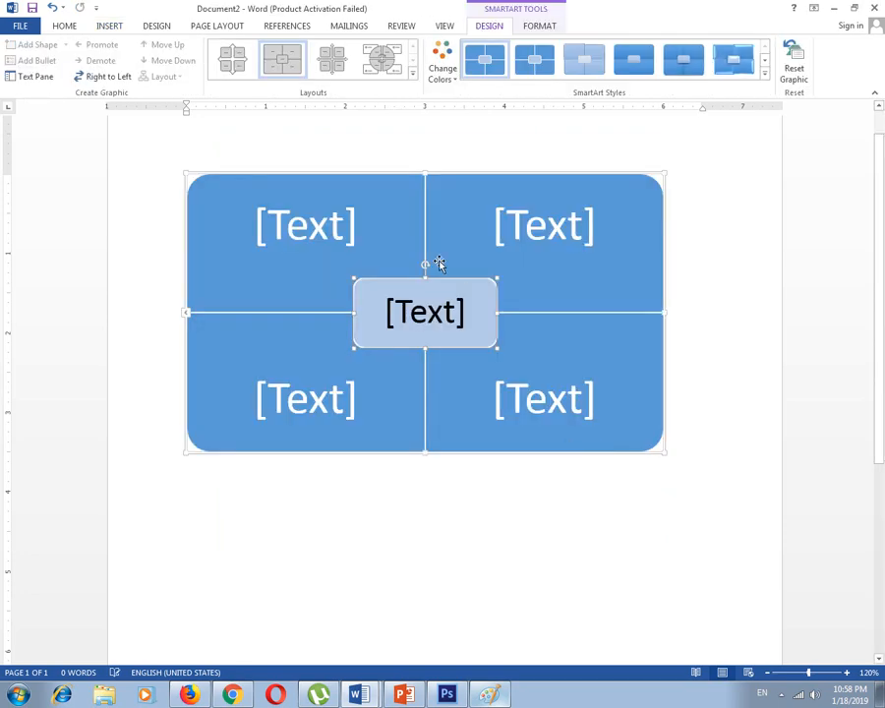
- Select all the shapes inside the matrix graphic's frame and delete them
{"action": "left_click", "coordinate": [430, 174]}
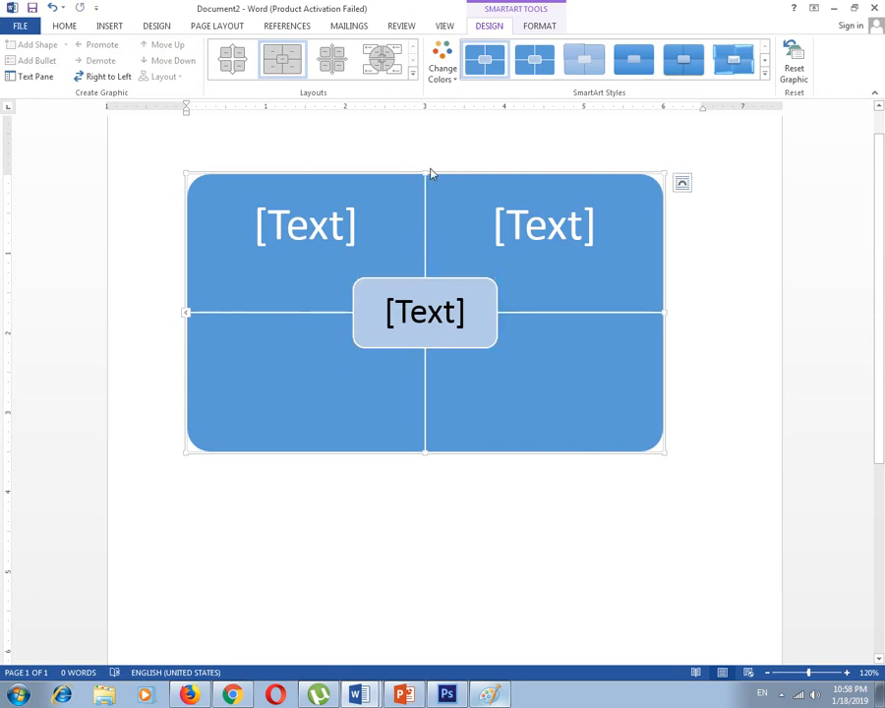
{"action": "key", "text": "ctrl+a"}
{"action": "key", "text": "Delete"}
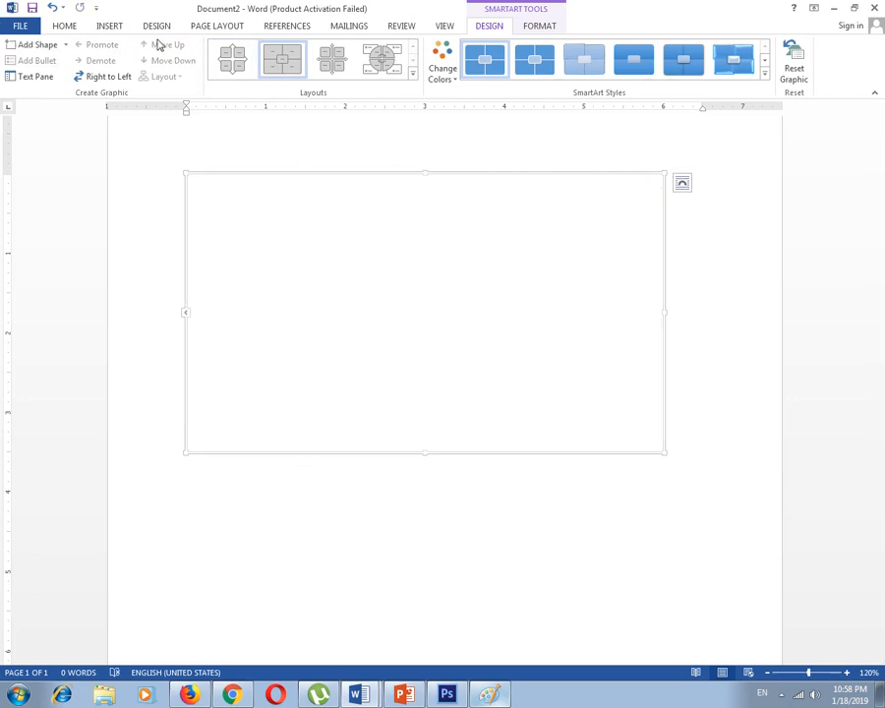
- Insert a Basic Pyramid SmartArt graphic and place the text cursor in its bottom segment
{"action": "left_click", "coordinate": [110, 28]}
{"action": "left_click", "coordinate": [224, 47]}
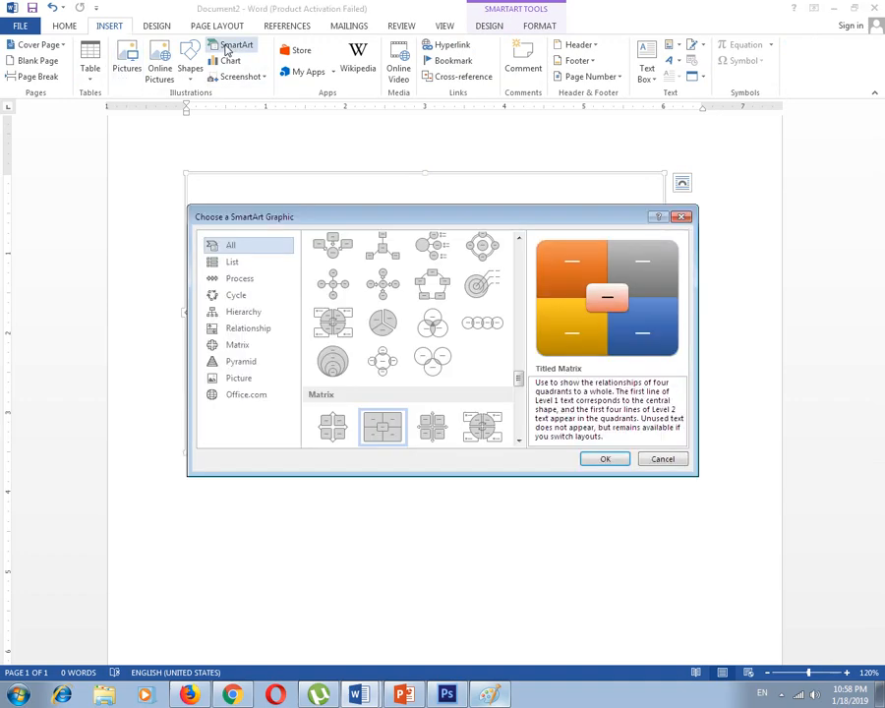
{"action": "left_click", "coordinate": [251, 364]}
{"action": "left_click", "coordinate": [338, 270]}
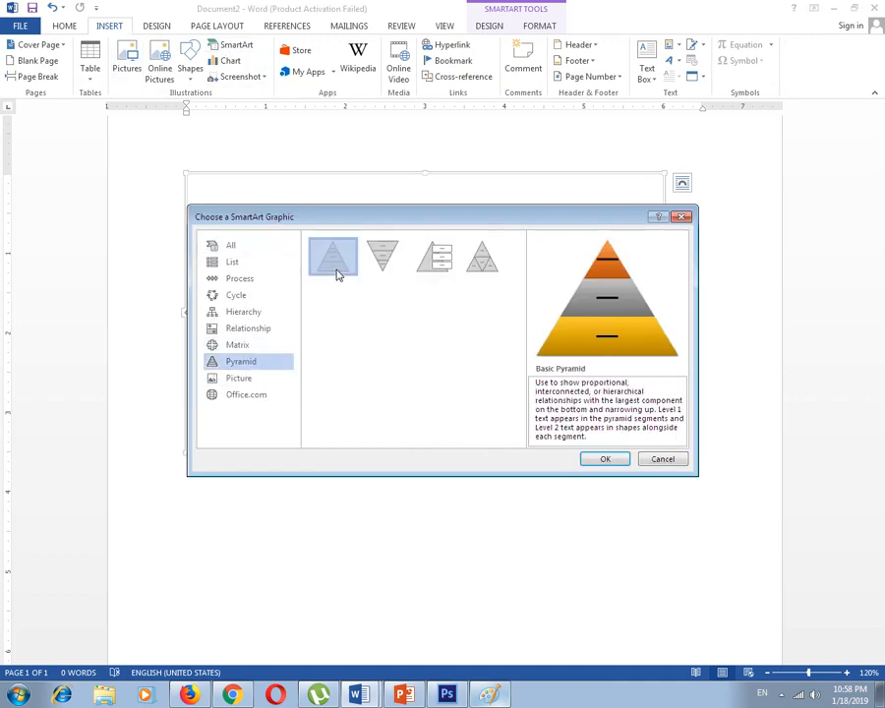
{"action": "left_click", "coordinate": [604, 461]}
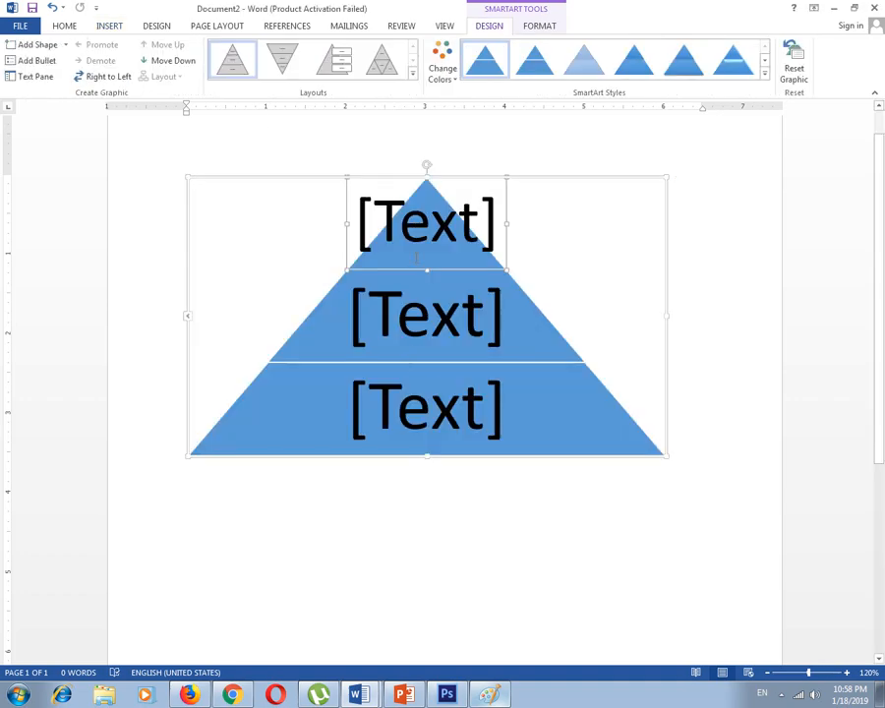
{"action": "left_click", "coordinate": [433, 241]}
{"action": "left_click", "coordinate": [433, 394]}
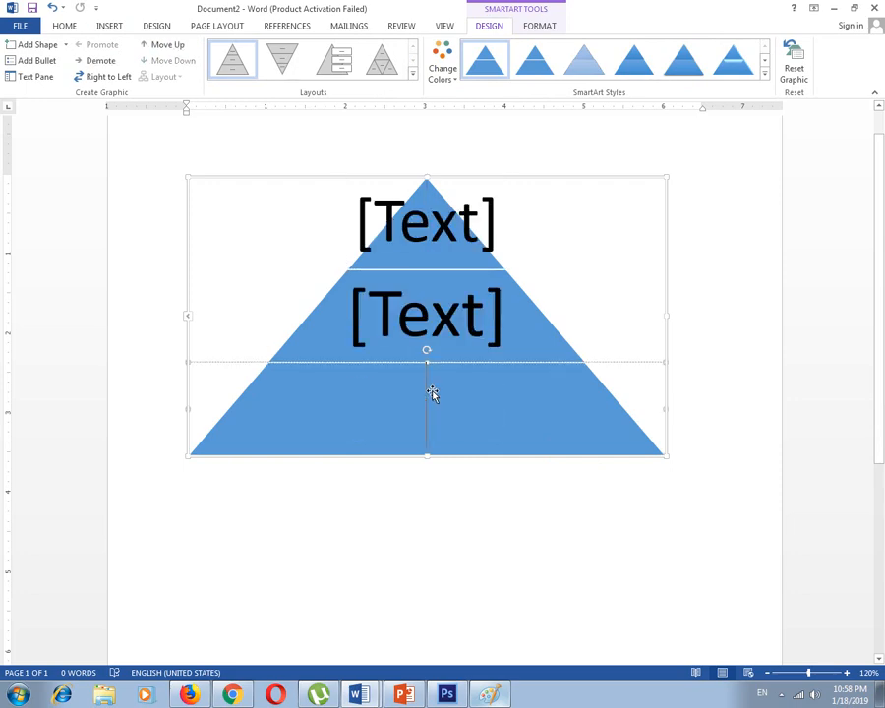